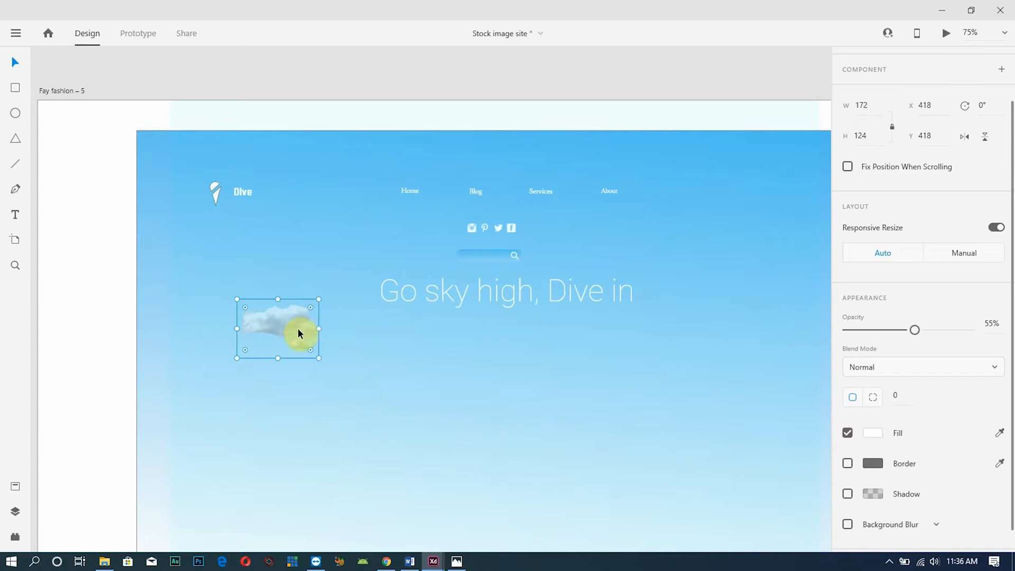
Enlarge the cloud to 220 × 159 and copy the overlapping pair of clouds from the artboard above into the Fay fashion – 5 artboard
drag(319, 358, 343, 375)
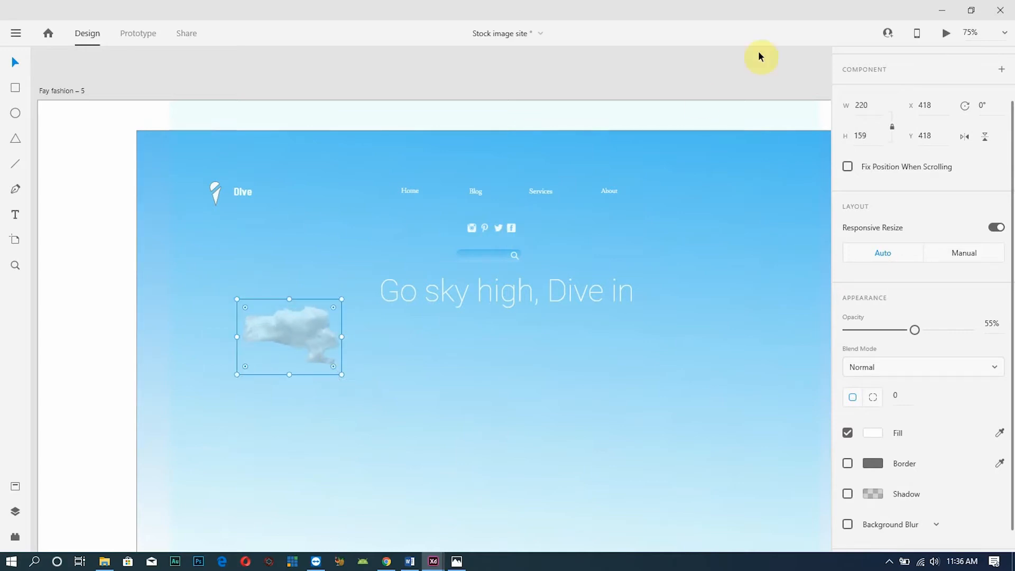
scroll(698, 138, up, 10)
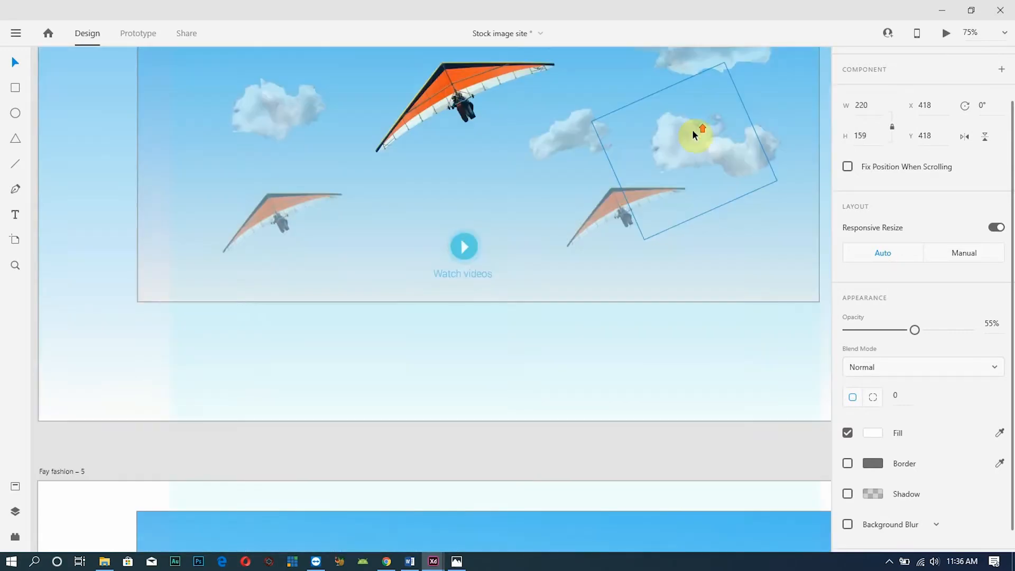
scroll(692, 133, up, 2)
click(705, 219)
shift+click(696, 222)
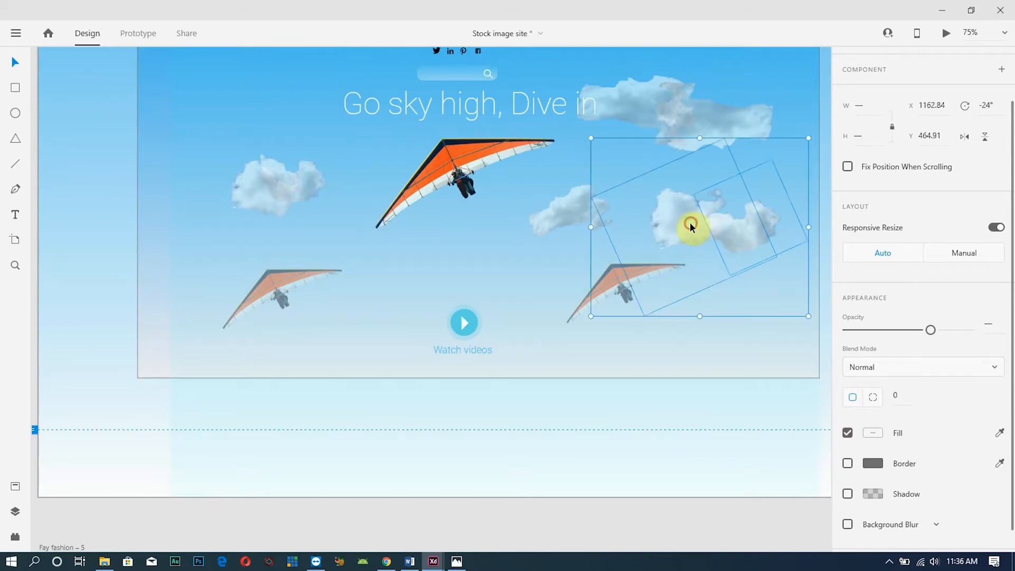
drag(693, 223, 621, 443)
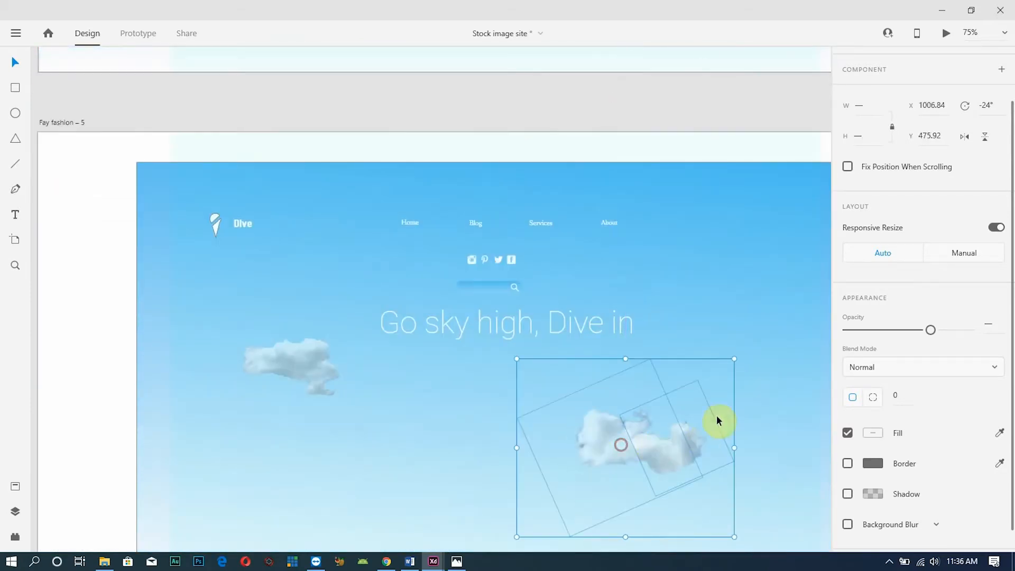
Rotate the copied pair of clouds to 342° and set their opacity to 55%
click(759, 379)
click(683, 453)
shift+click(626, 446)
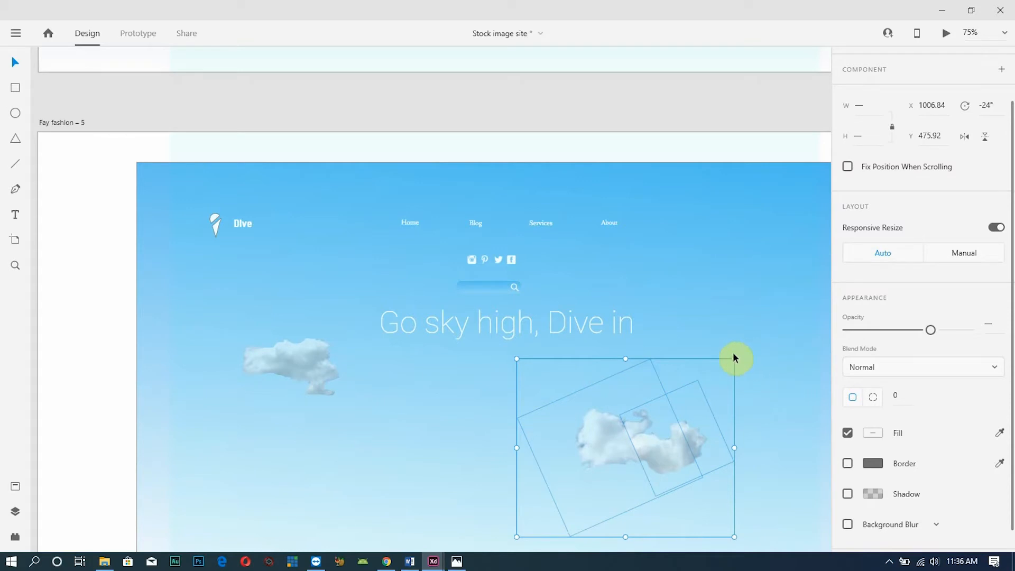
drag(736, 353, 748, 369)
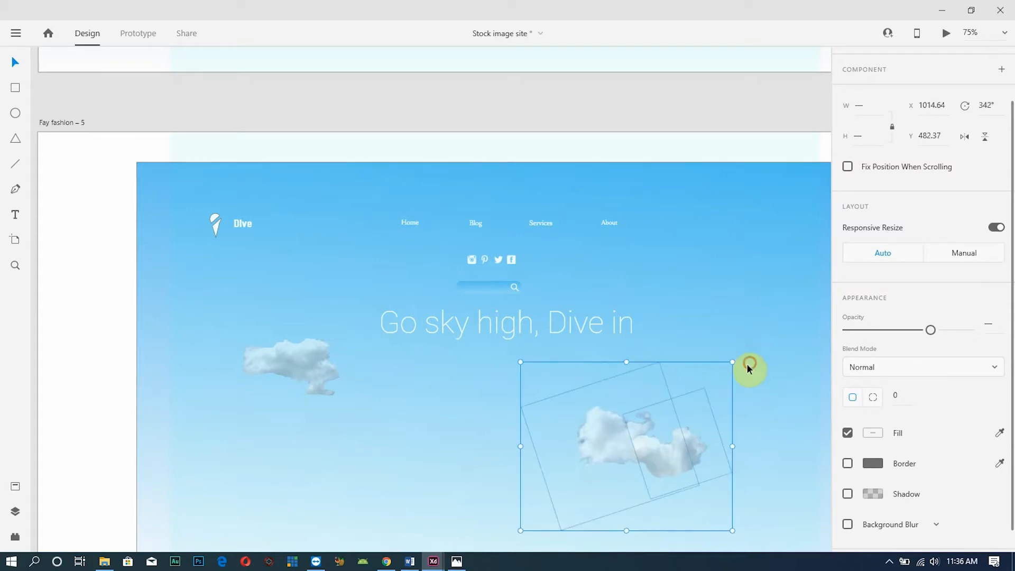
click(913, 330)
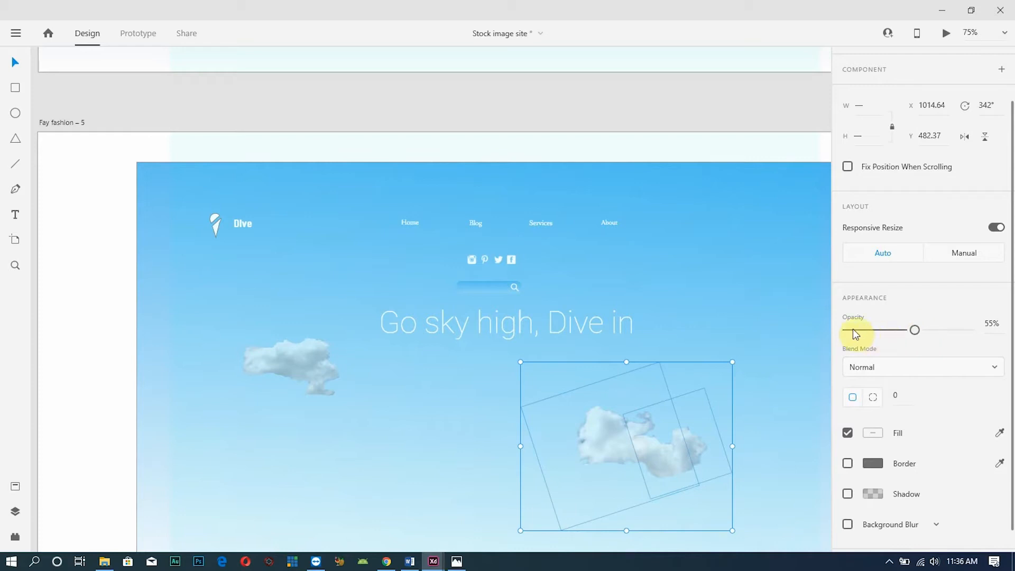
Add another cloud of about 214 × 155 right of the navigation links, rotated to 168°, with 55% opacity
click(667, 404)
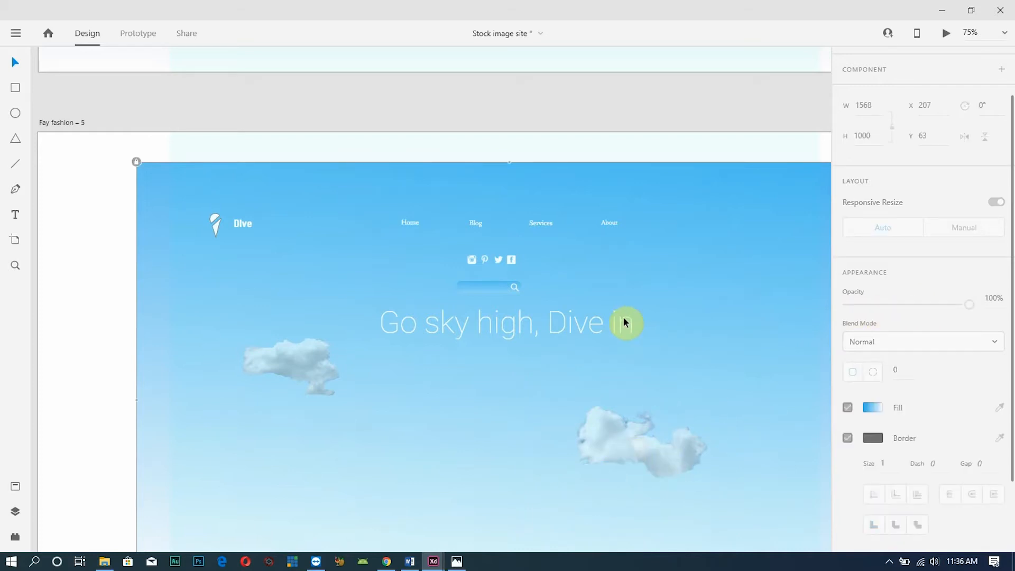
scroll(623, 322, up, 10)
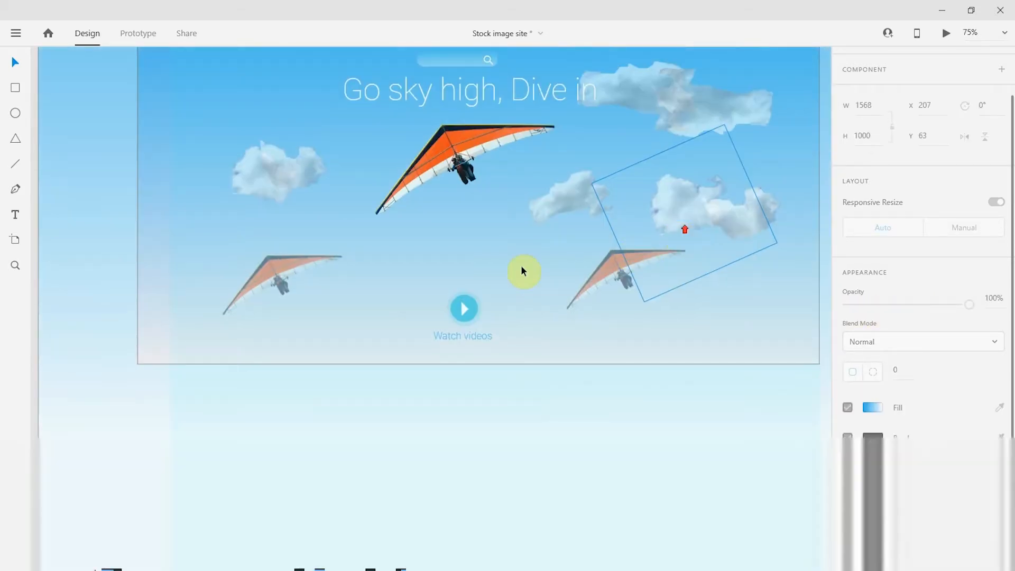
scroll(550, 197, up, 1)
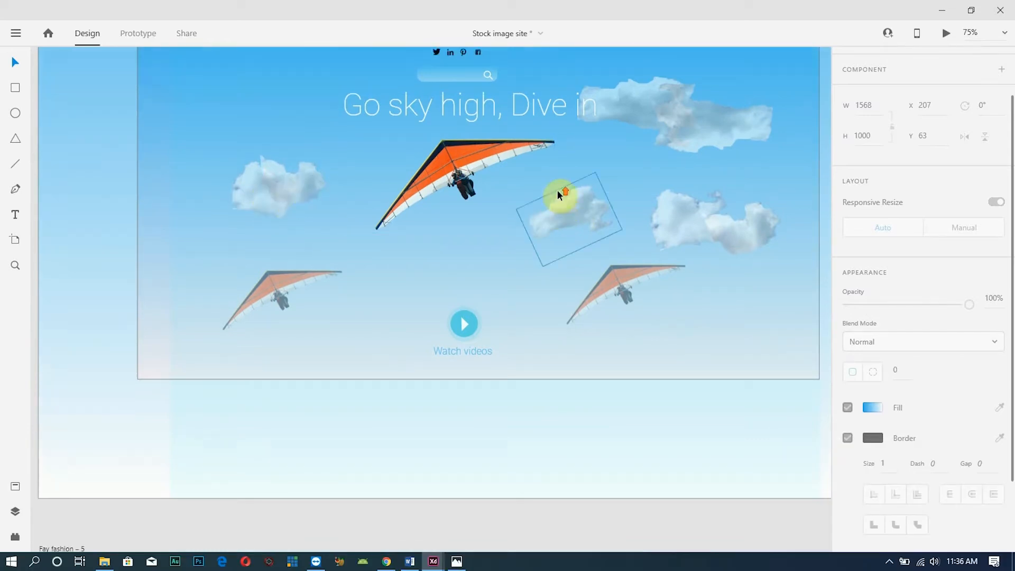
scroll(557, 193, up, 5)
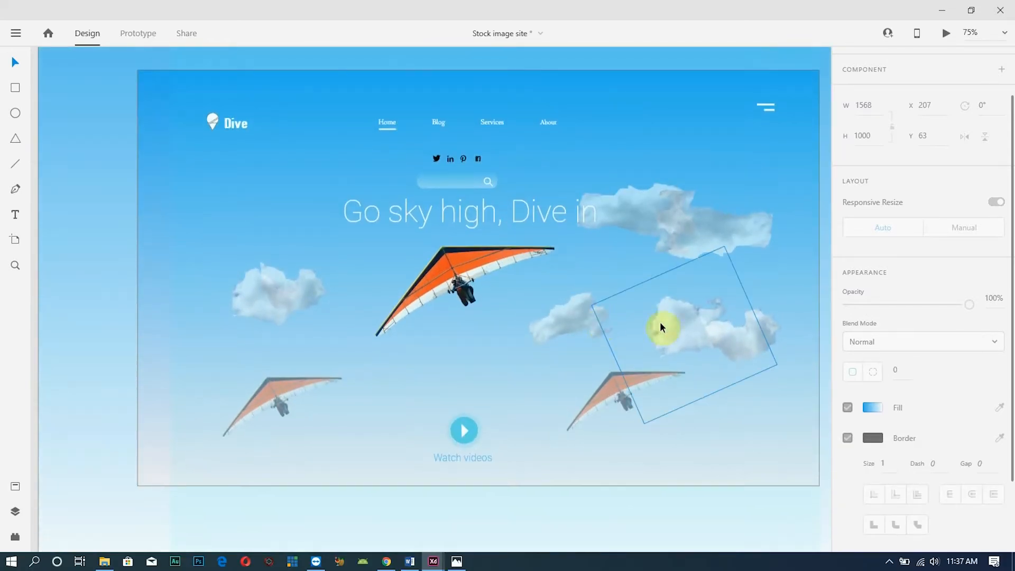
click(679, 325)
click(570, 329)
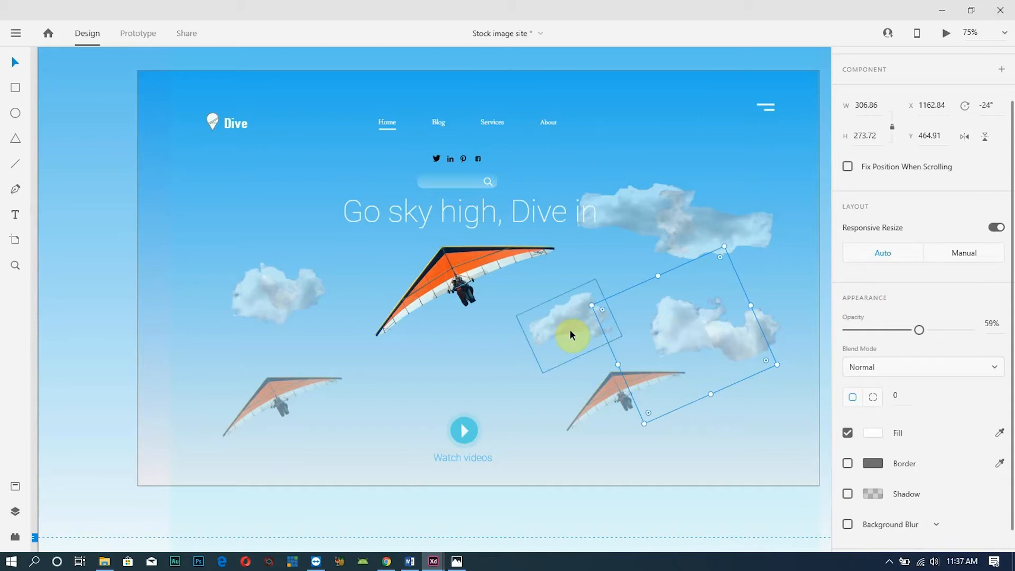
scroll(526, 544, down, 10)
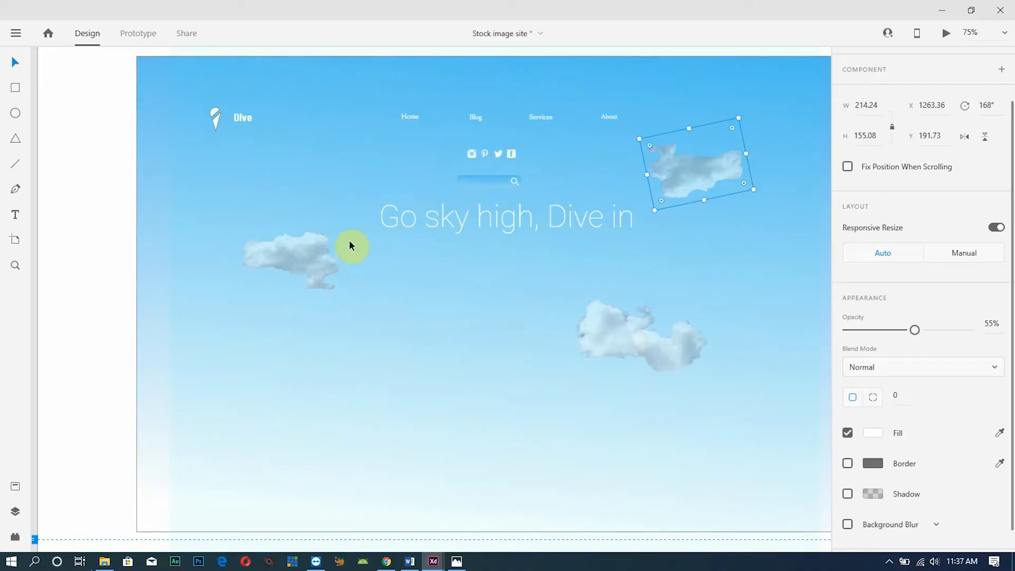
Duplicate the cloud left of the heading and place the copy over the rotated cloud right of the navigation links
click(304, 258)
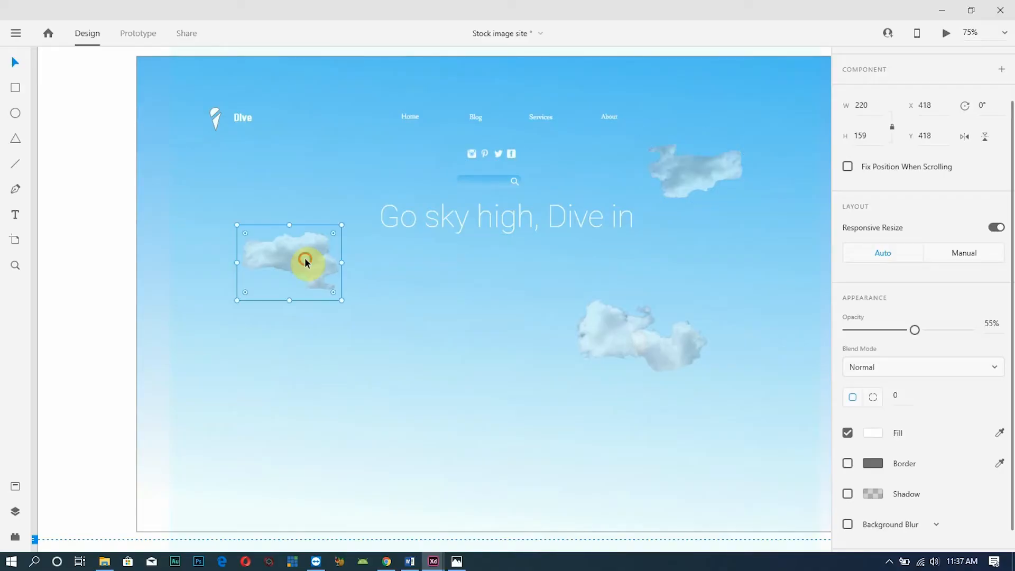
drag(305, 258, 628, 150)
click(666, 212)
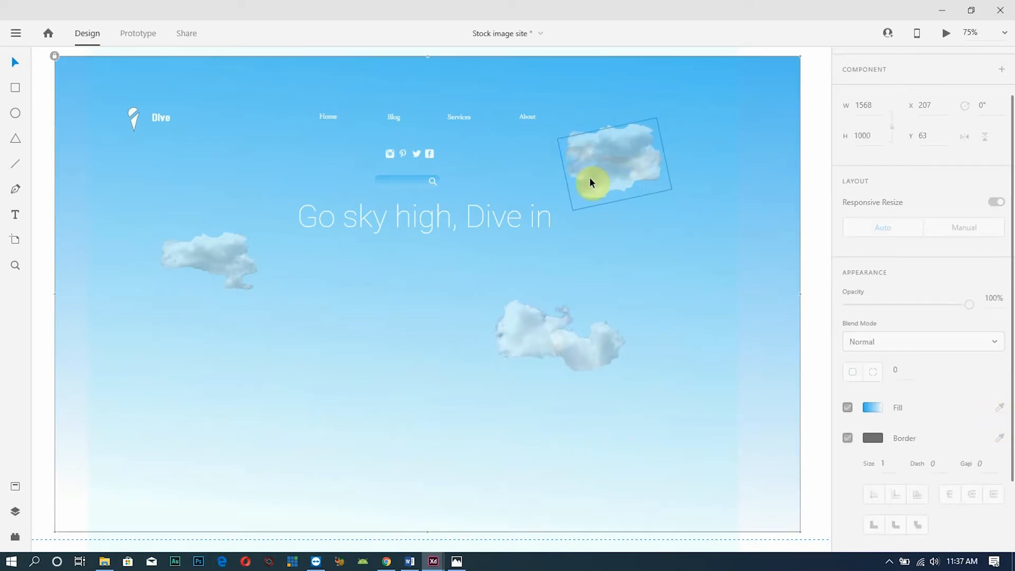
Select the two overlapping clouds right of the navigation links and group them
click(628, 183)
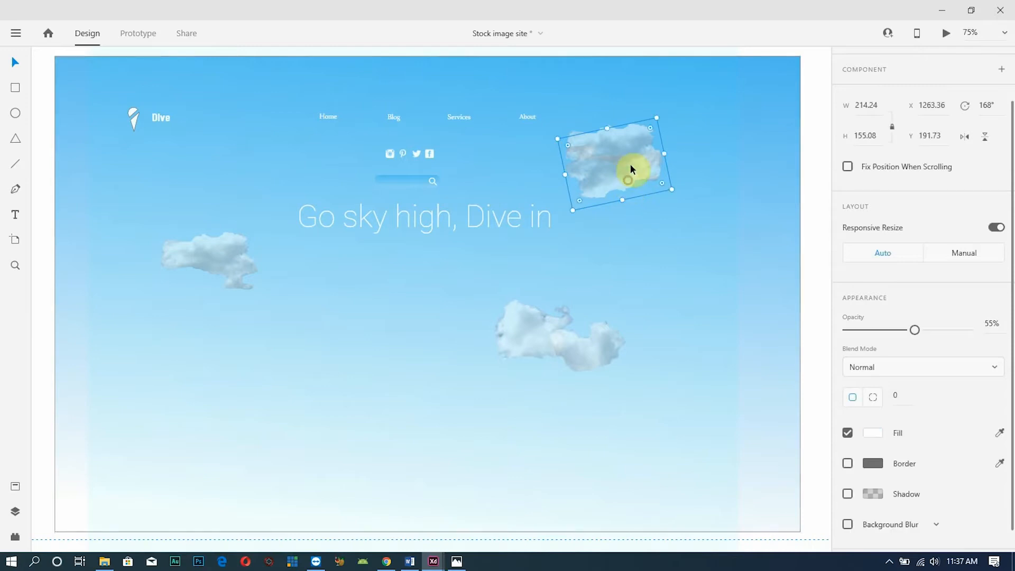
click(772, 160)
click(638, 142)
shift+click(615, 167)
click(686, 226)
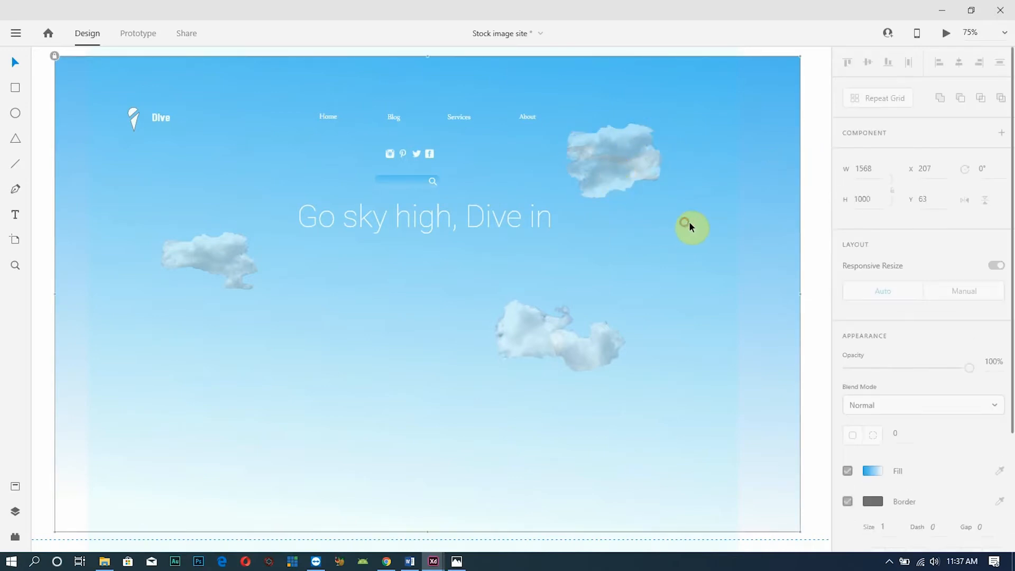
click(579, 174)
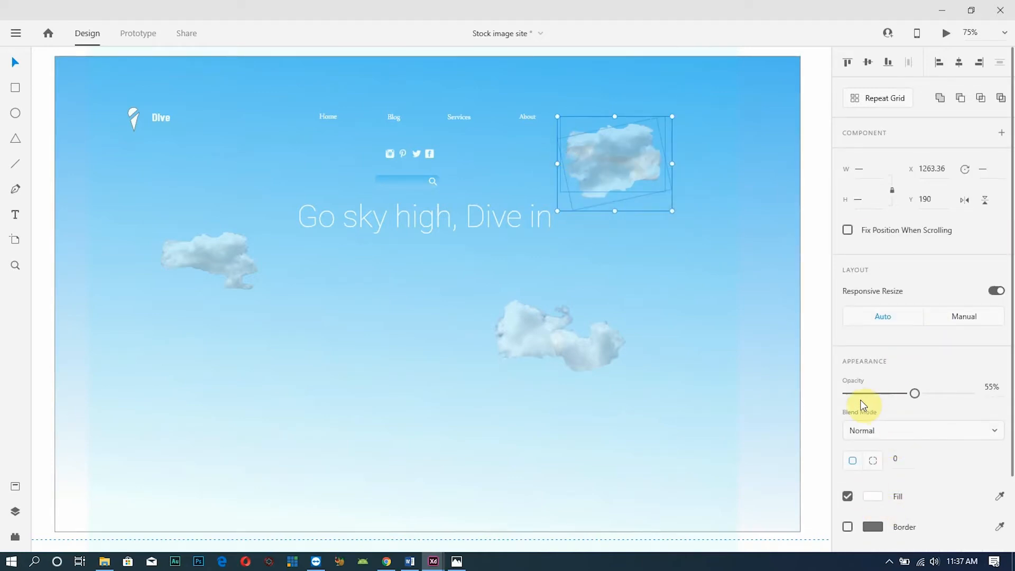
key(ctrl+g)
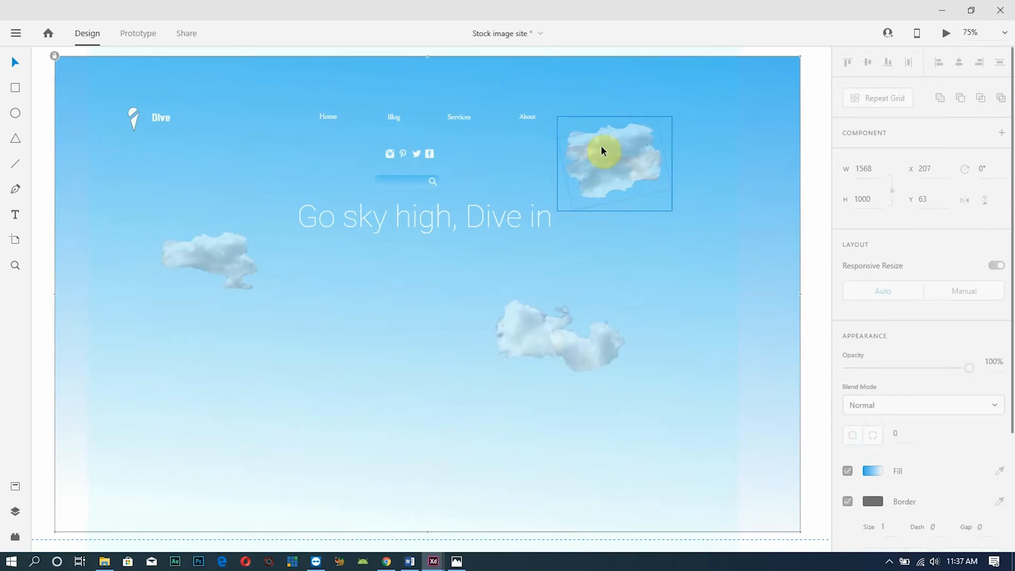
Enlarge the grouped cloud to about 328 × 268 and place a copy of it in the lower-left area of the sky
drag(671, 209, 714, 265)
click(643, 161)
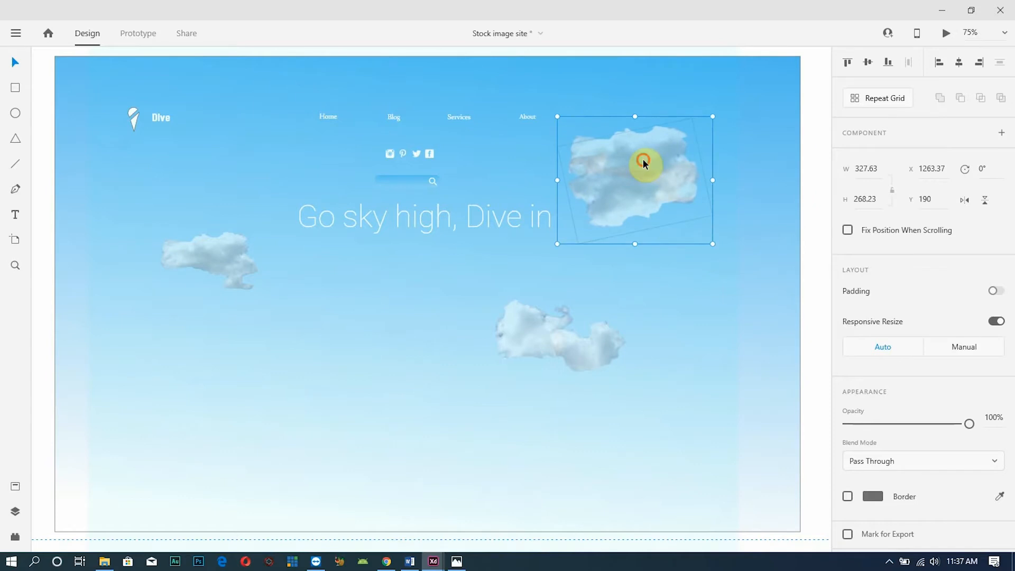
drag(644, 180, 229, 377)
scroll(457, 396, down, 2)
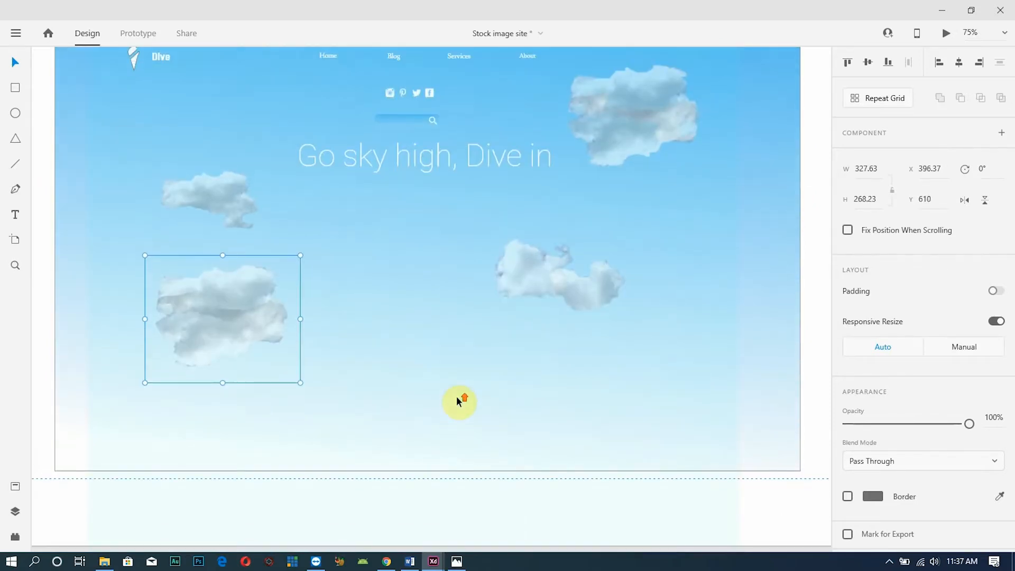
Raise the small cloud left of the heading to X 423, Y 299, and set the lower-left cloud group's opacity to 42%
scroll(456, 396, up, 1)
drag(188, 209, 192, 151)
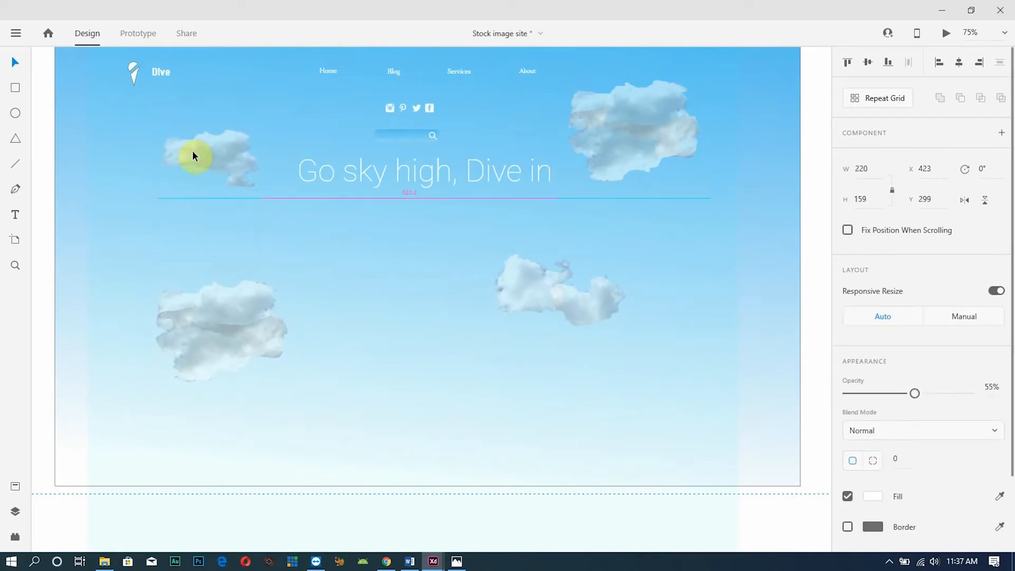
click(236, 310)
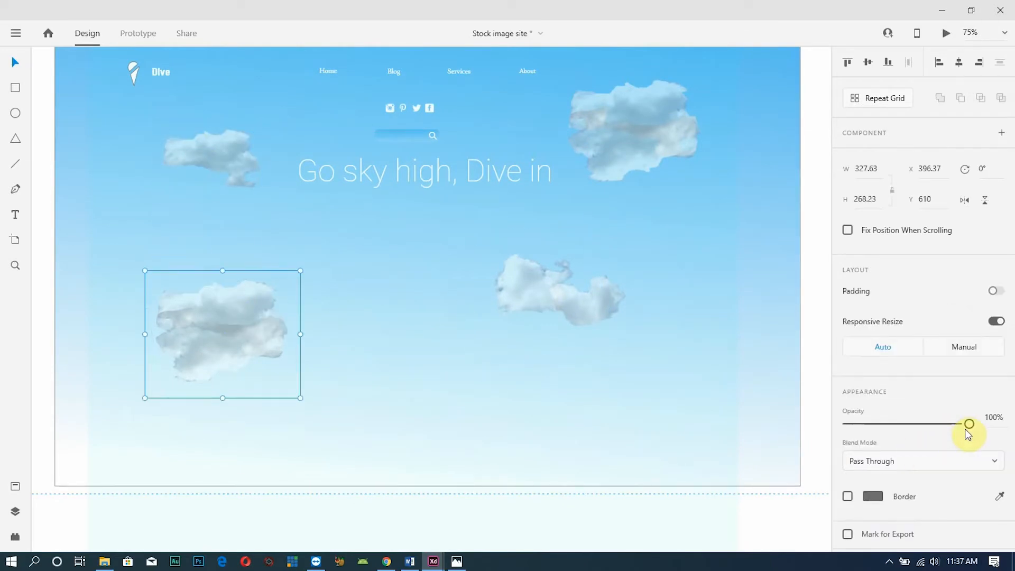
drag(944, 432, 898, 433)
drag(222, 311, 226, 306)
Set the pair of clouds below the heading to 39% opacity and shift them leftward as one group
click(538, 309)
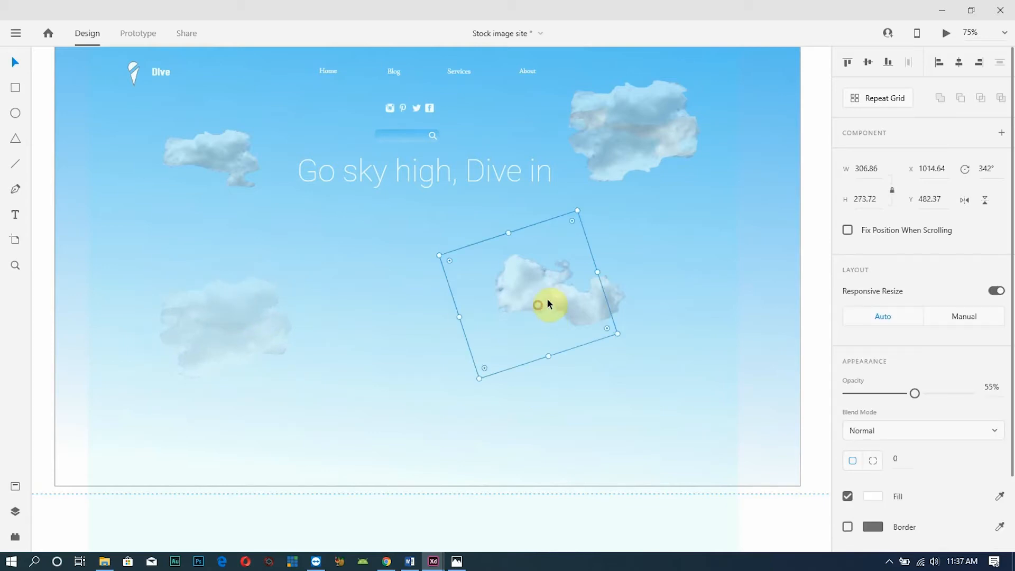
drag(733, 341, 508, 314)
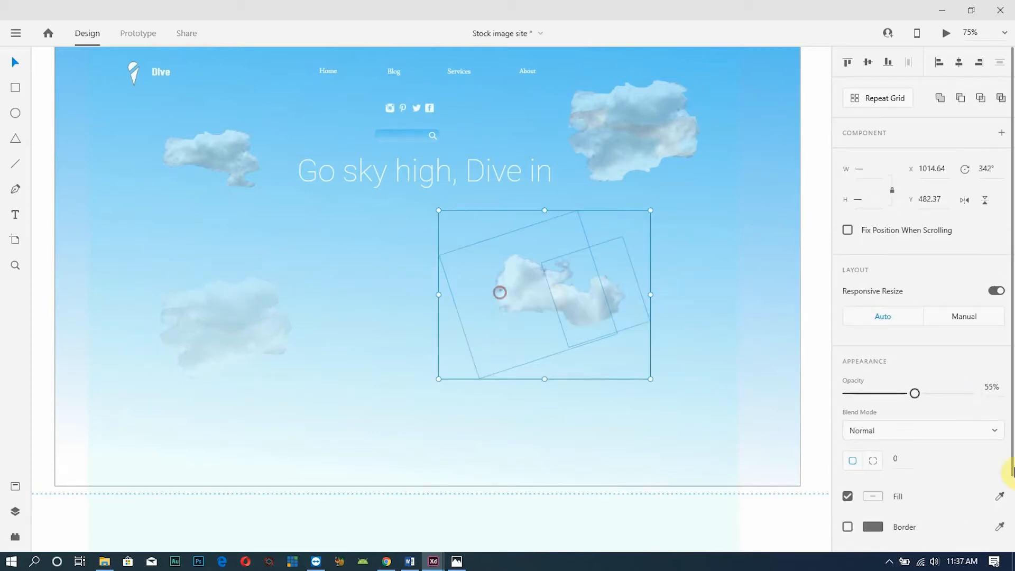
drag(915, 394, 895, 393)
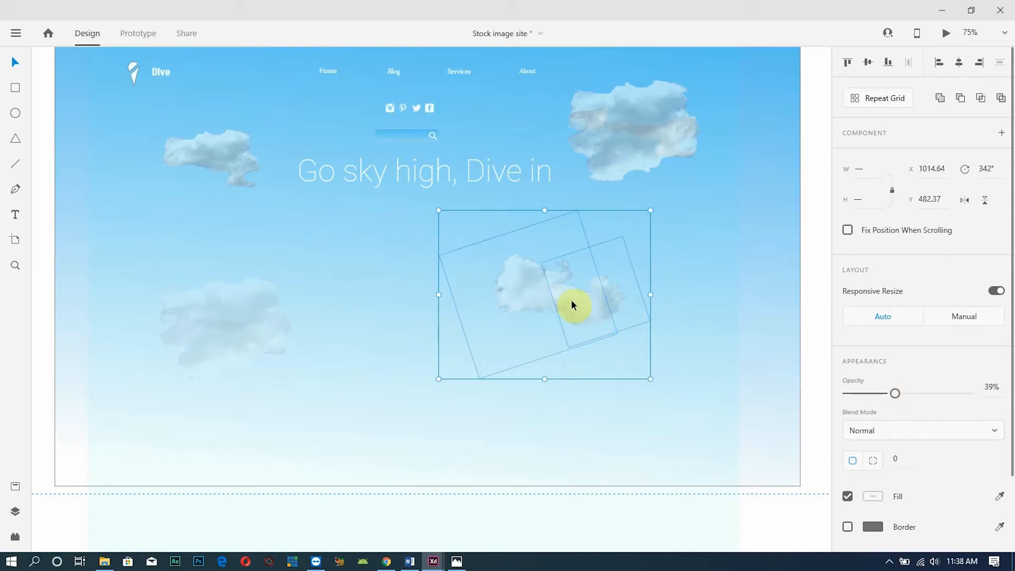
key(ctrl+g)
click(771, 318)
drag(554, 306, 486, 301)
Copy the faint lower-left cloud group to the right side of the sky and shrink the copy to about 157 × 128
click(632, 341)
drag(253, 323, 700, 293)
drag(751, 233, 667, 315)
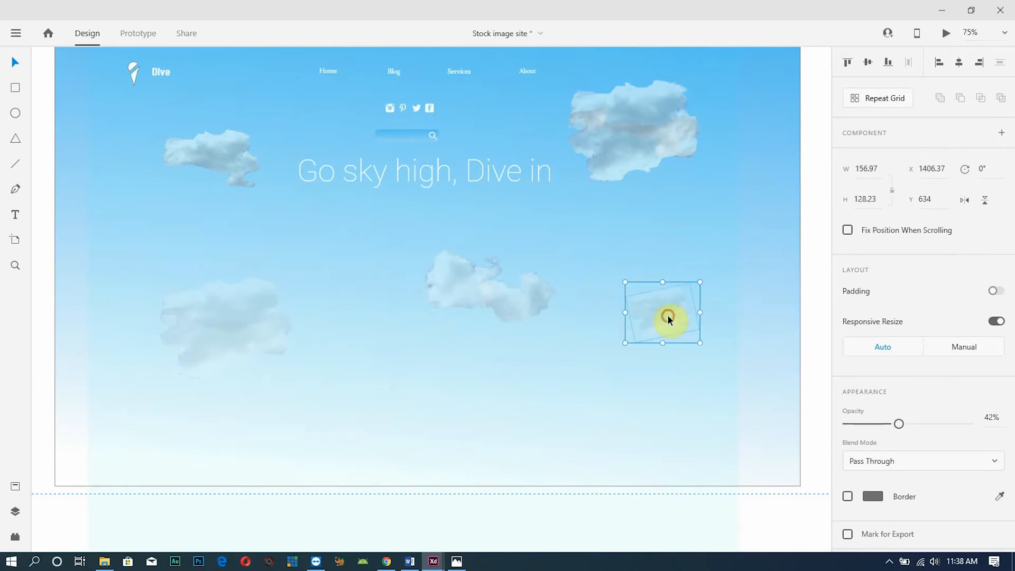
Duplicate the small faint cloud group over the lower part of the cloud left of the heading, at about X 486, Y 360
click(219, 175)
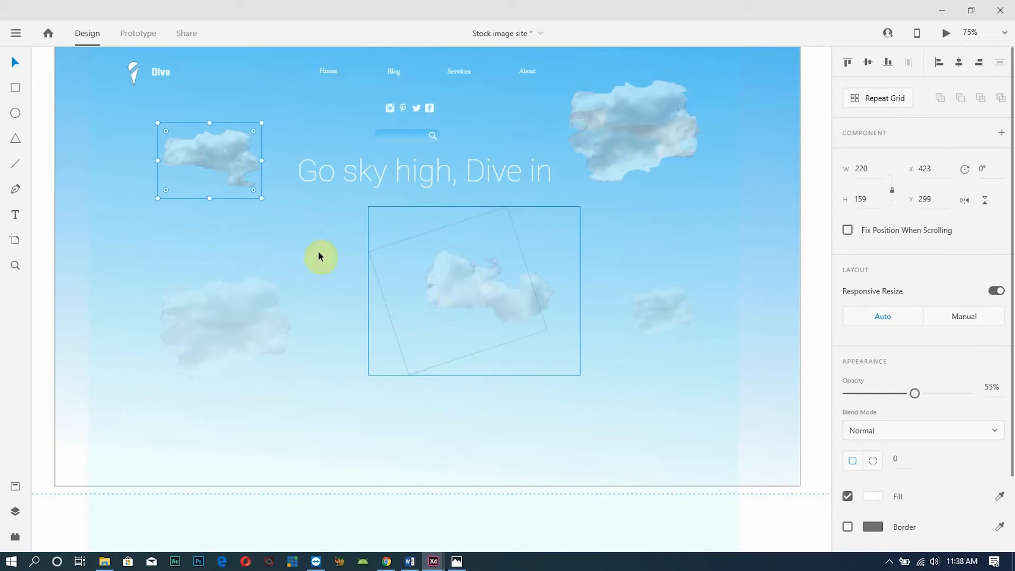
click(519, 302)
click(671, 316)
drag(670, 316, 231, 187)
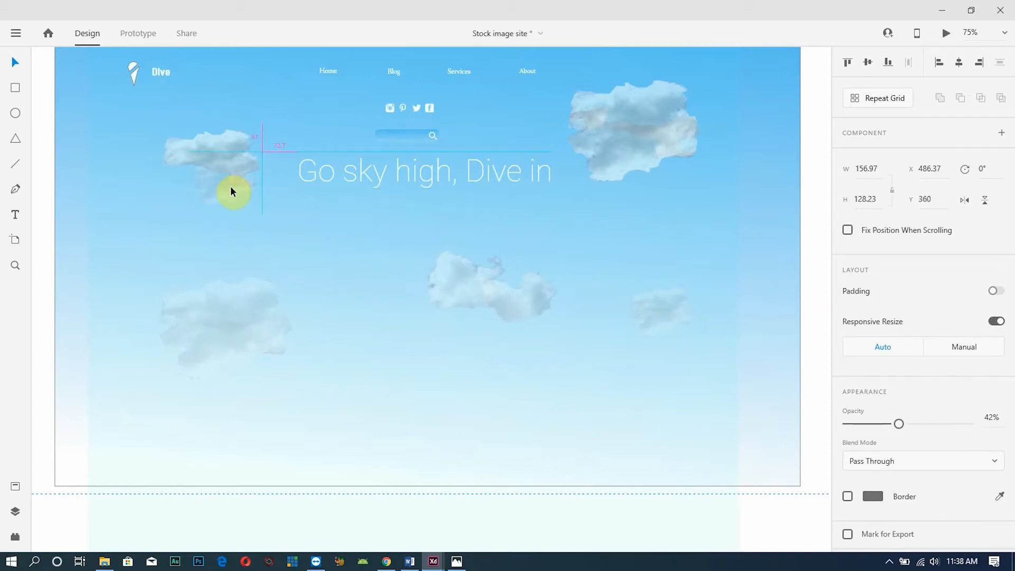
click(114, 279)
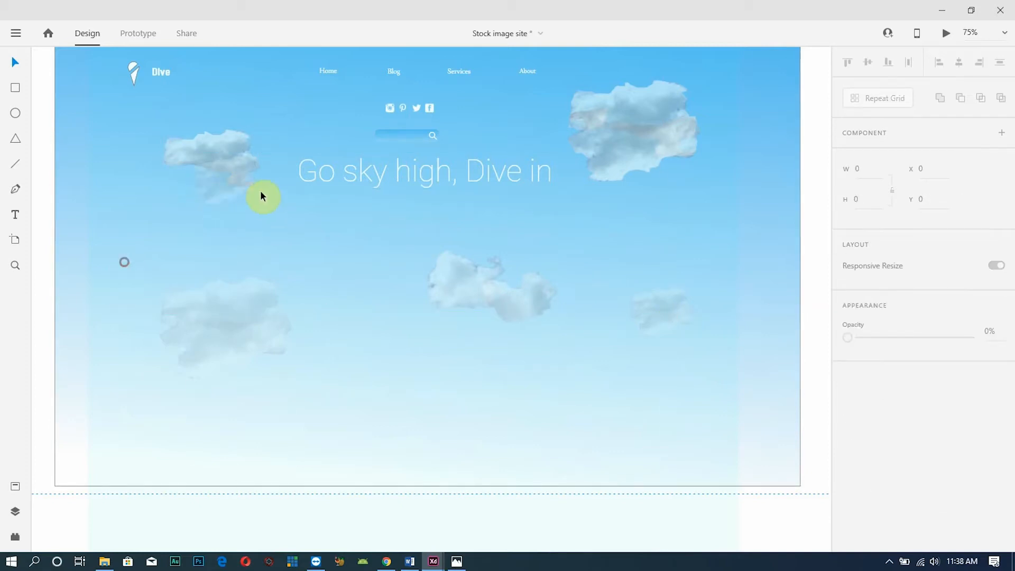
Set the opacity of the small cloud group overlapping the cloud left of the heading to 86%
click(221, 190)
drag(902, 426, 954, 425)
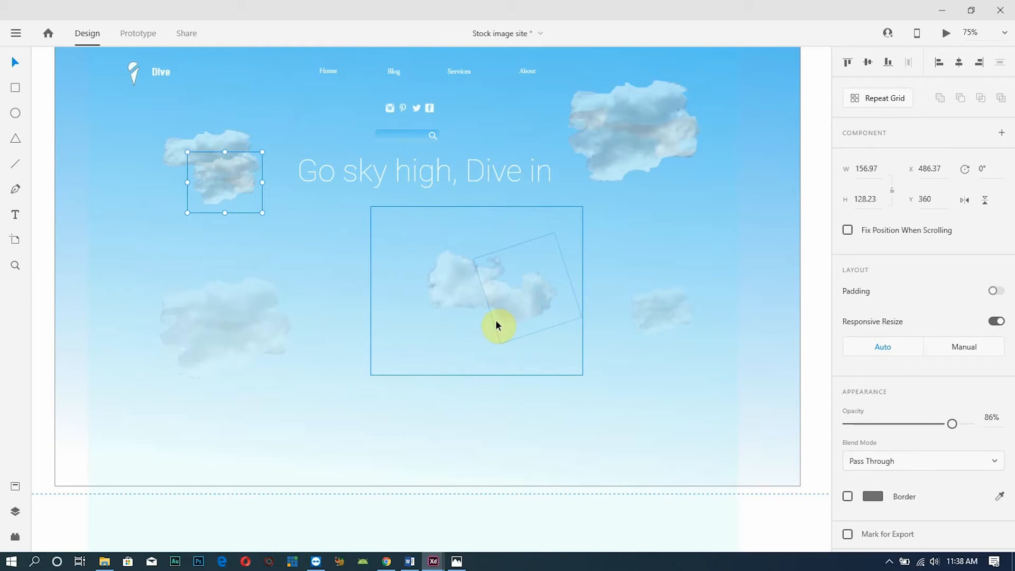
click(818, 211)
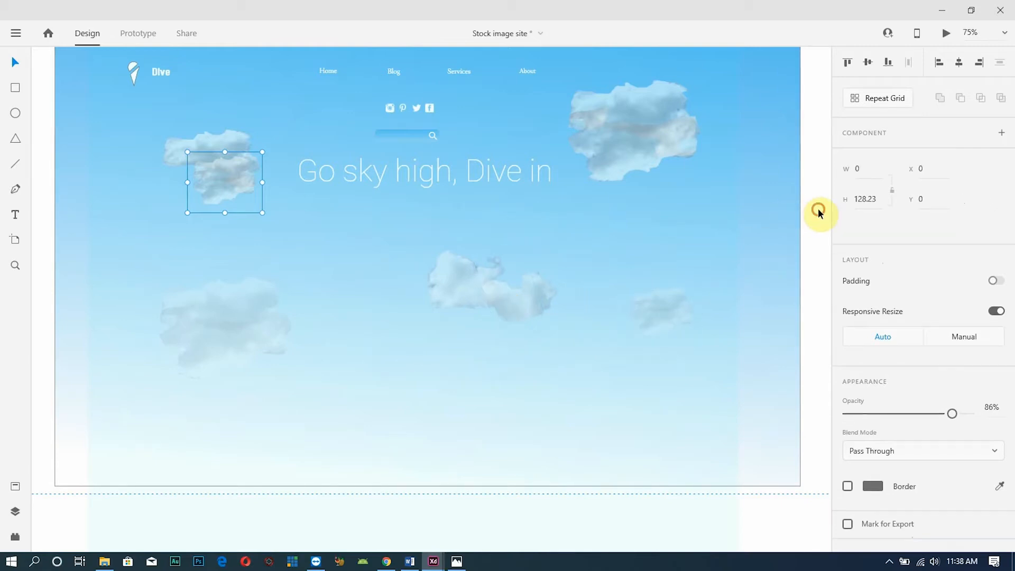
click(518, 298)
click(233, 305)
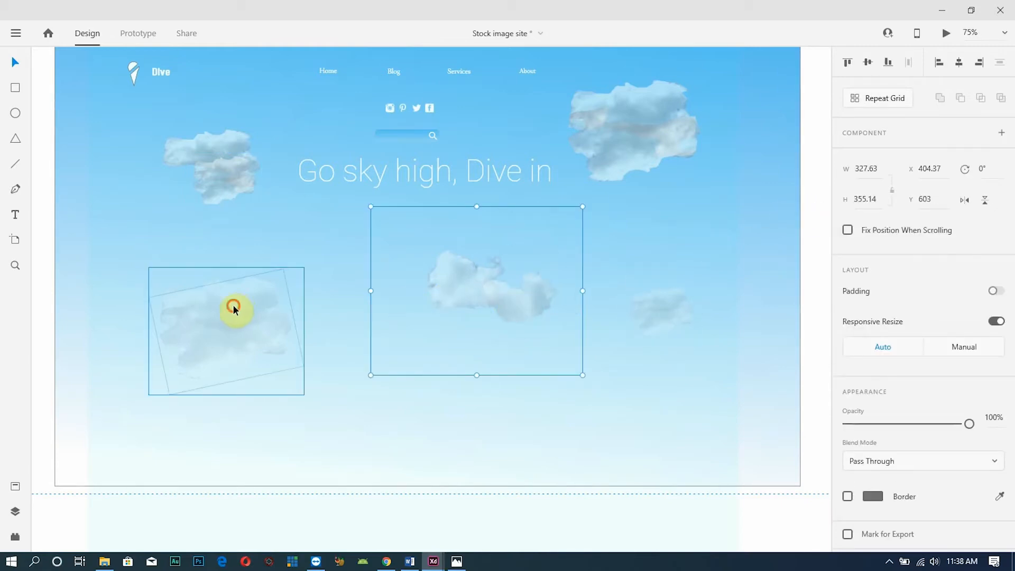
click(637, 129)
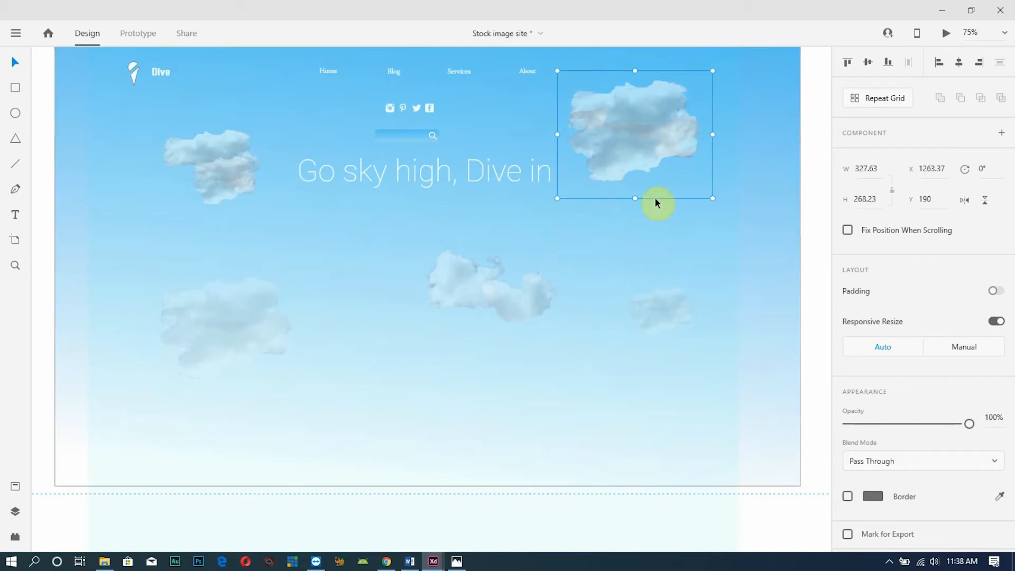
scroll(736, 204, up, 2)
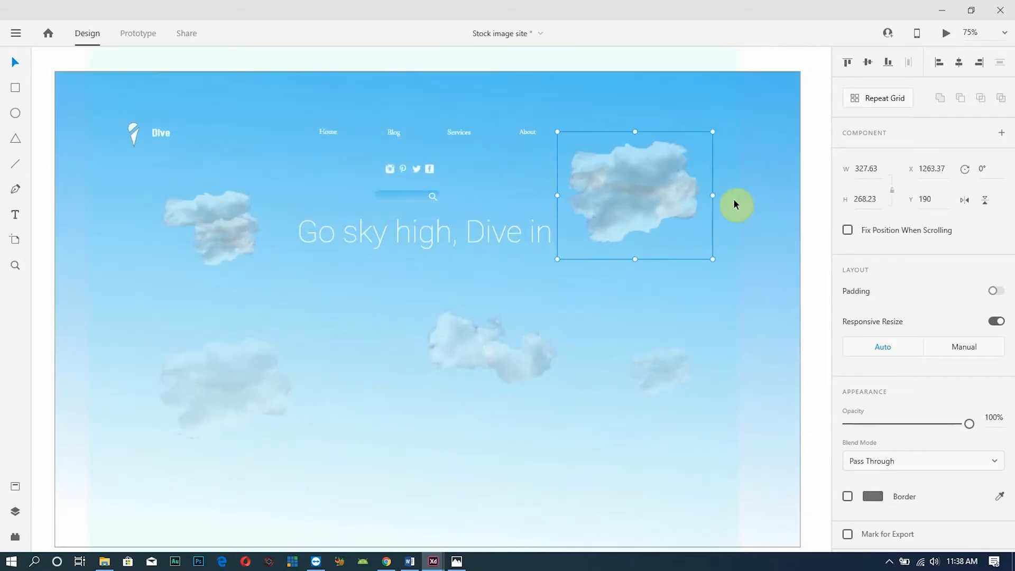
Copy the orange hang glider from the artboard above to below the lower artboard's heading, at about X 740.5, Y 424
scroll(734, 211, down, 2)
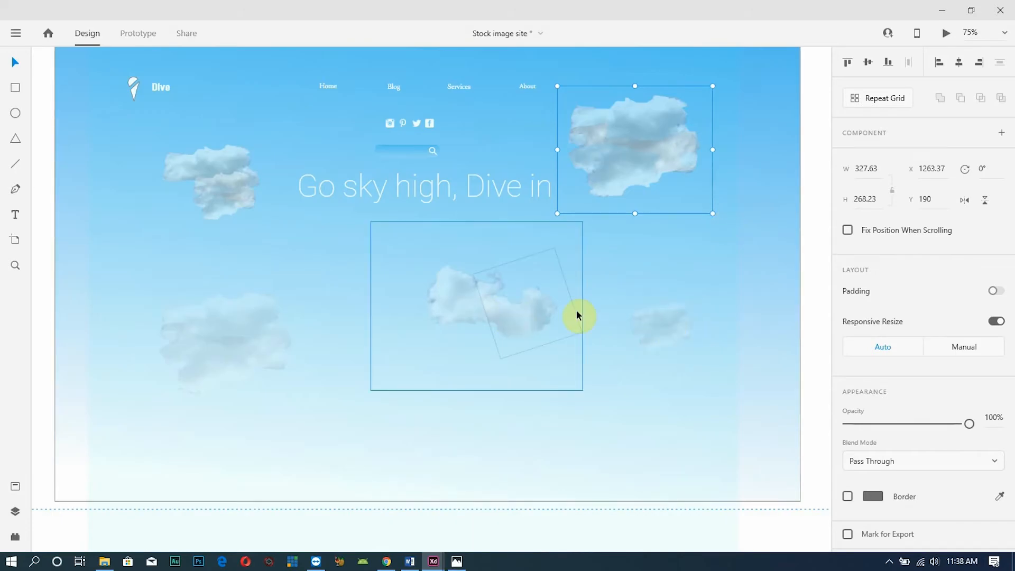
scroll(640, 312, up, 3)
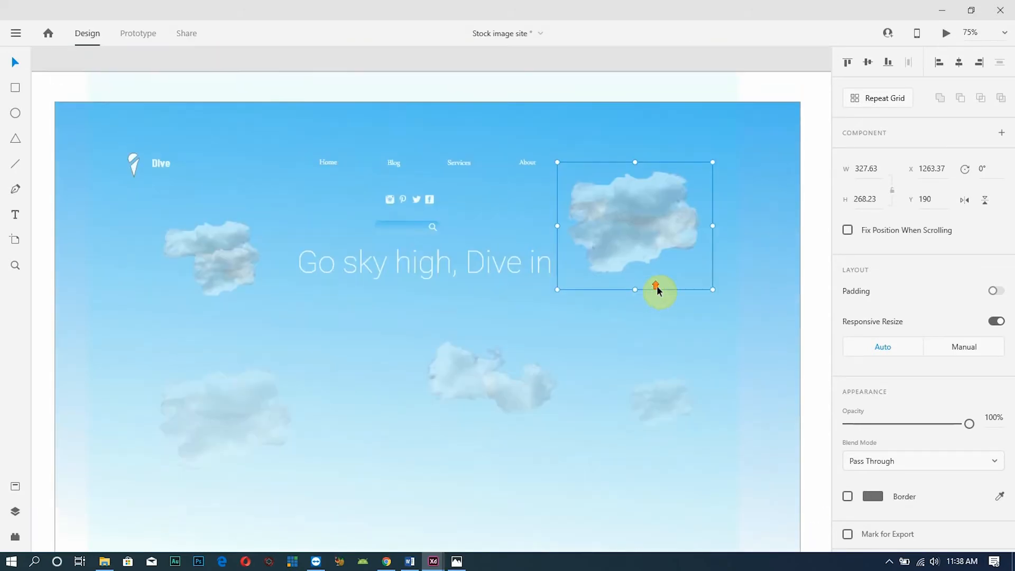
scroll(668, 283, up, 6)
scroll(656, 215, up, 6)
scroll(646, 214, up, 10)
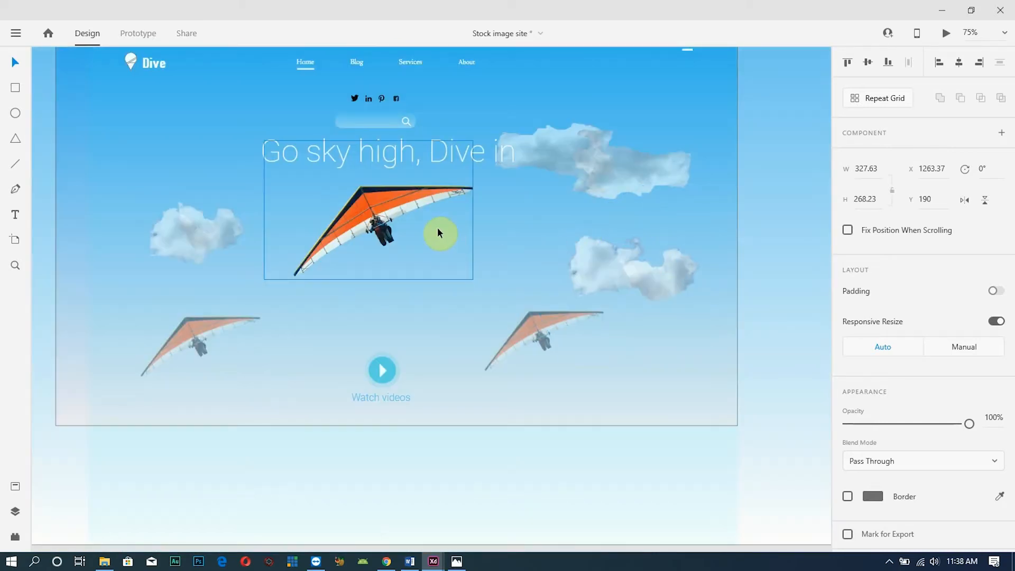
click(390, 217)
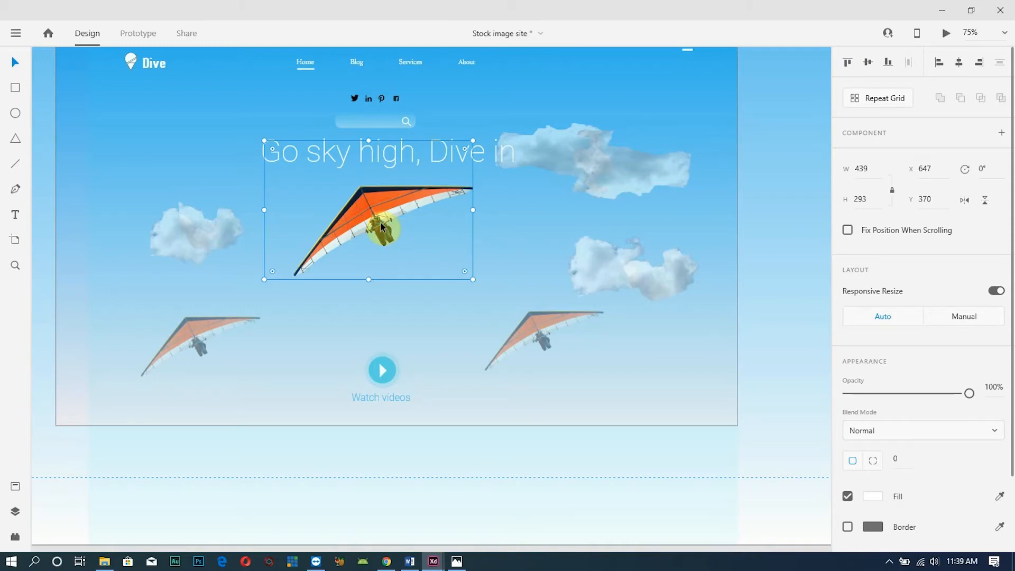
key(alt)
drag(376, 213, 415, 455)
scroll(439, 466, down, 3)
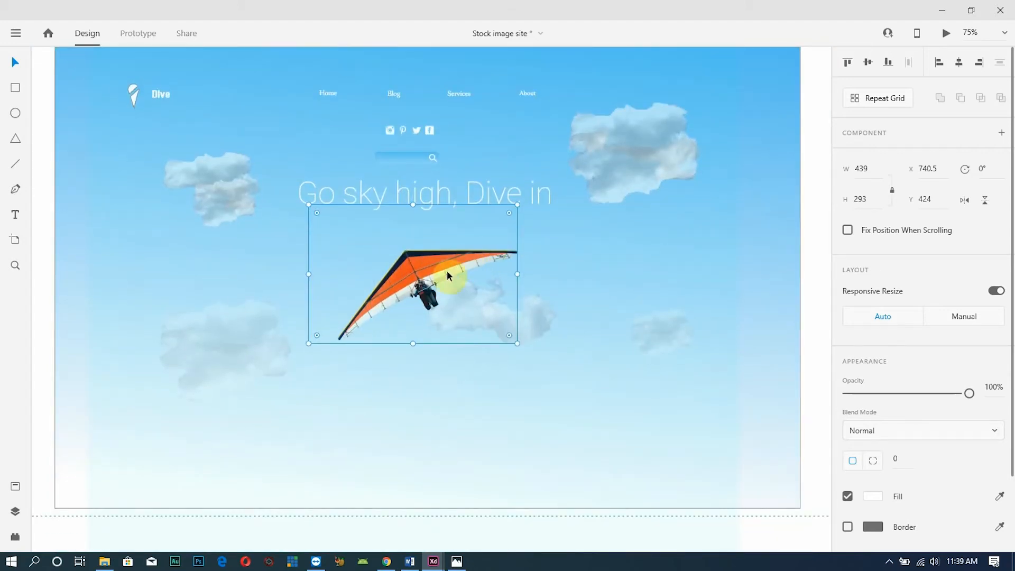
Arrange the copied hang glider in front of the clouds in the stacking order
click(634, 310)
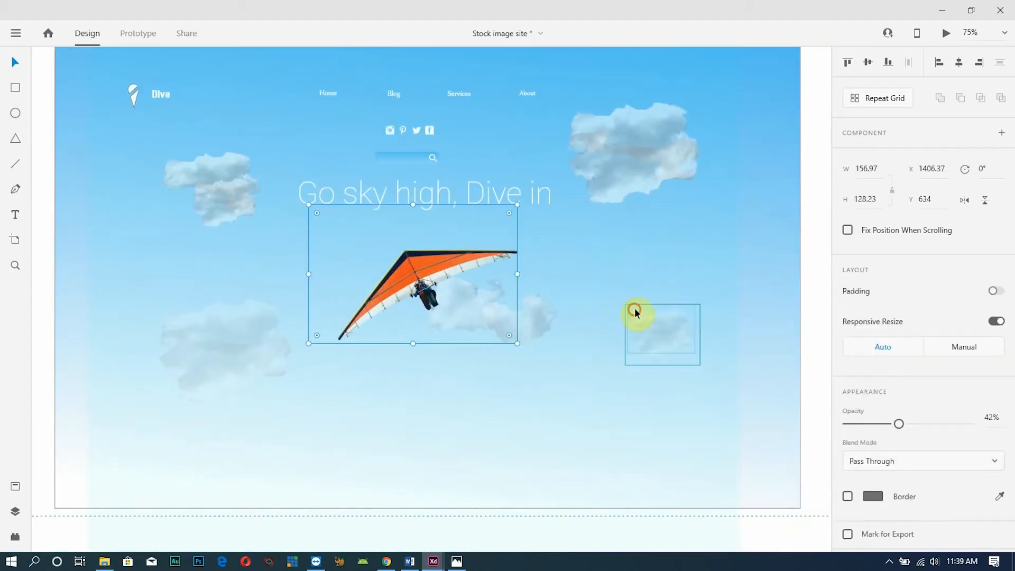
click(423, 276)
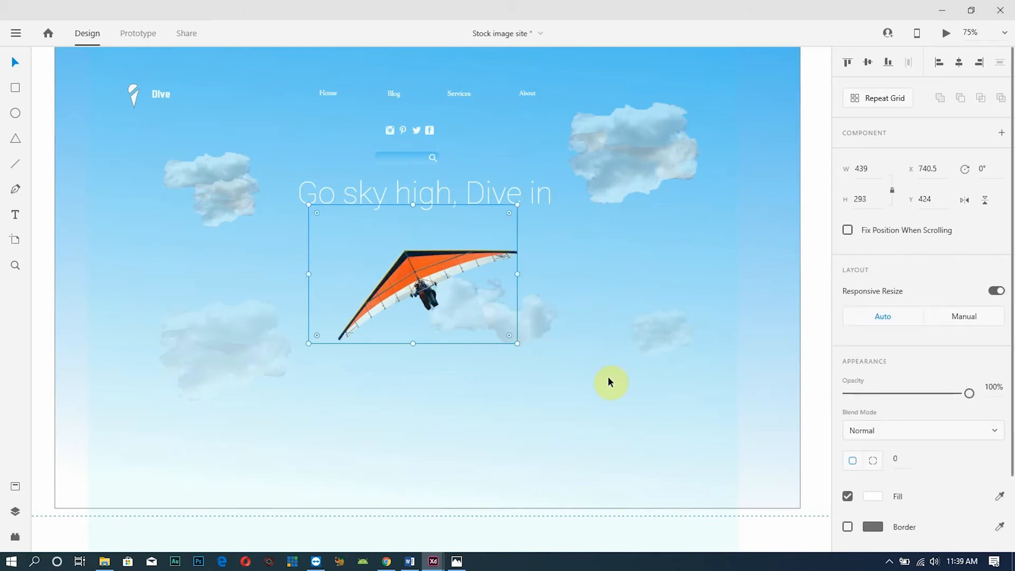
right_click(421, 270)
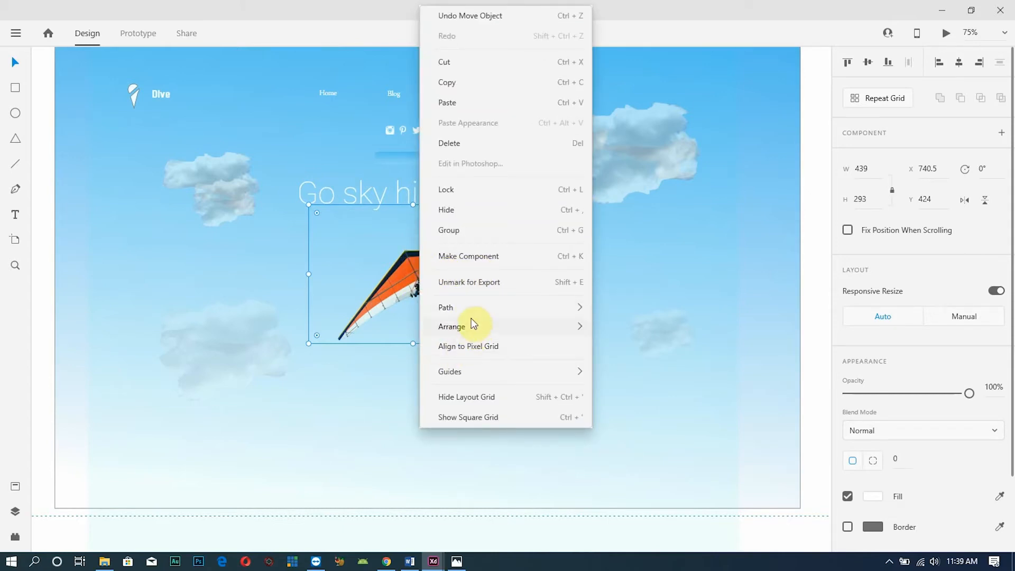
mouse_move(502, 324)
click(709, 328)
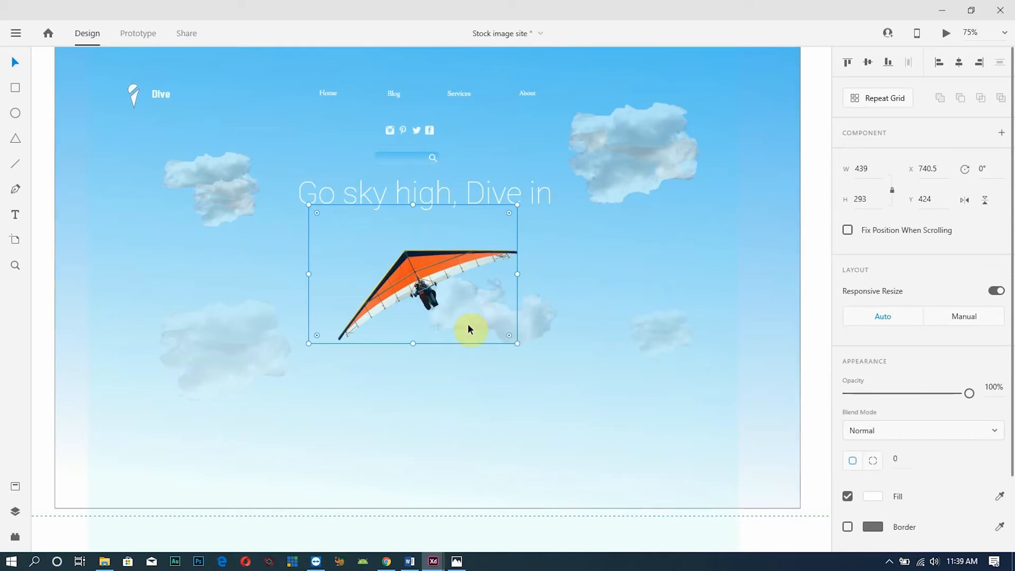
Copy the hang glider to the lower-right part of the sky, at about X 1188, Y 667
scroll(457, 182, up, 5)
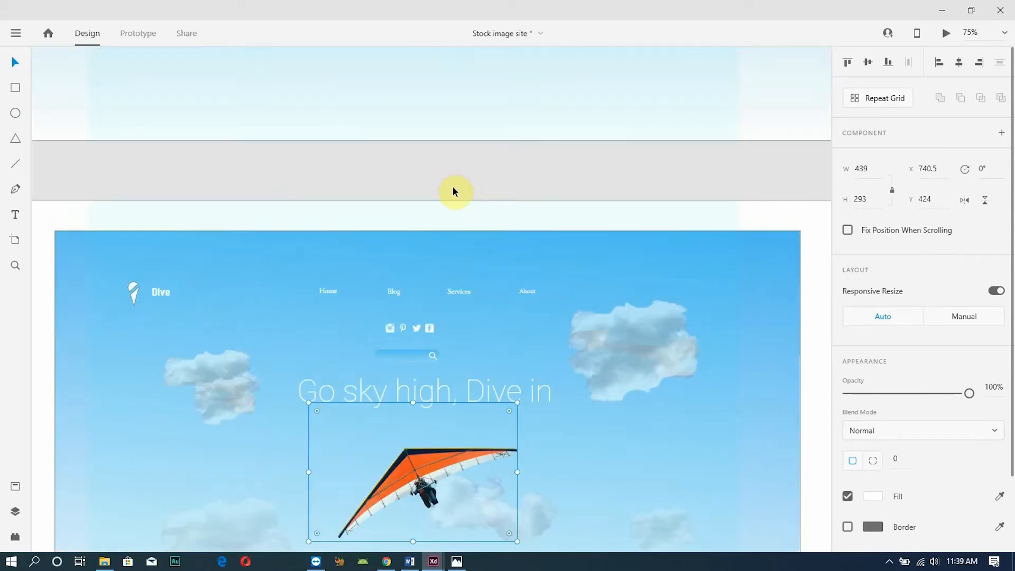
scroll(457, 185, up, 3)
scroll(469, 190, down, 6)
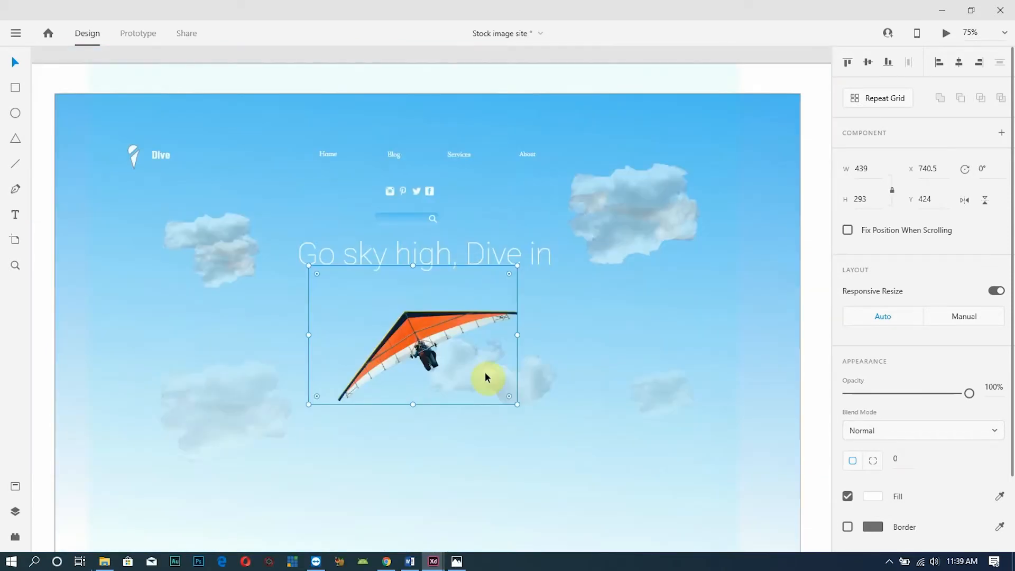
click(632, 334)
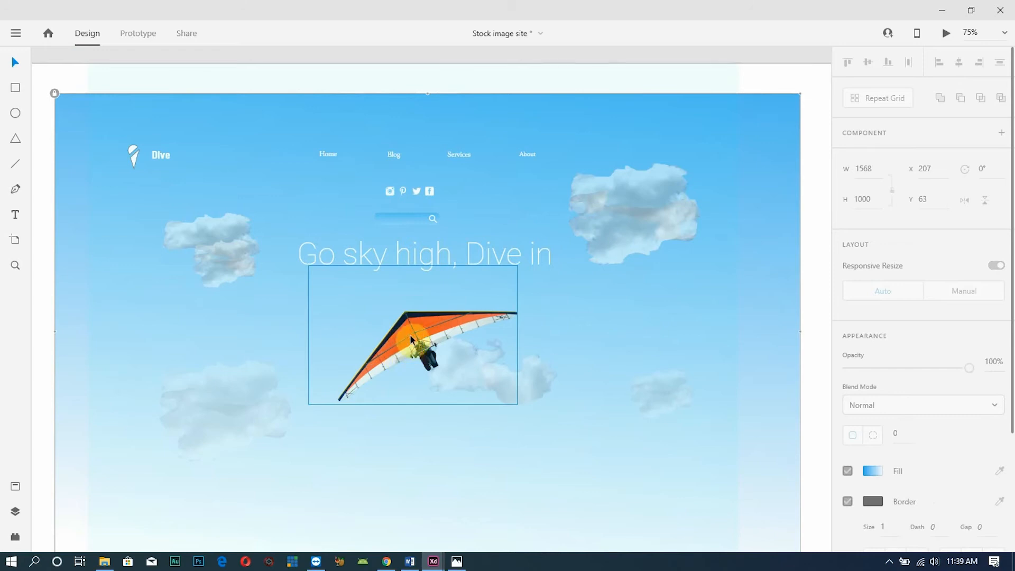
click(421, 348)
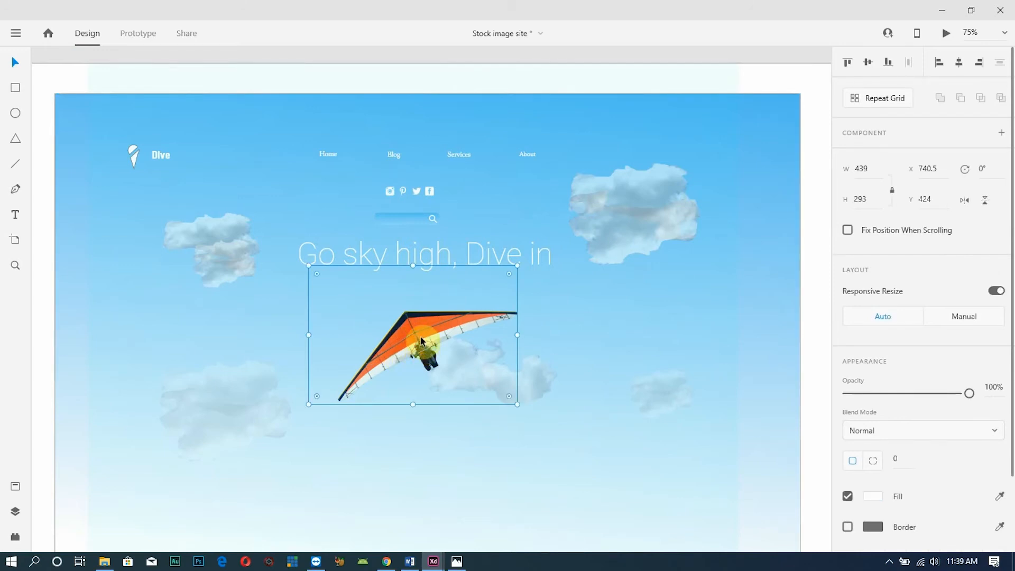
drag(420, 331, 644, 459)
scroll(643, 455, down, 5)
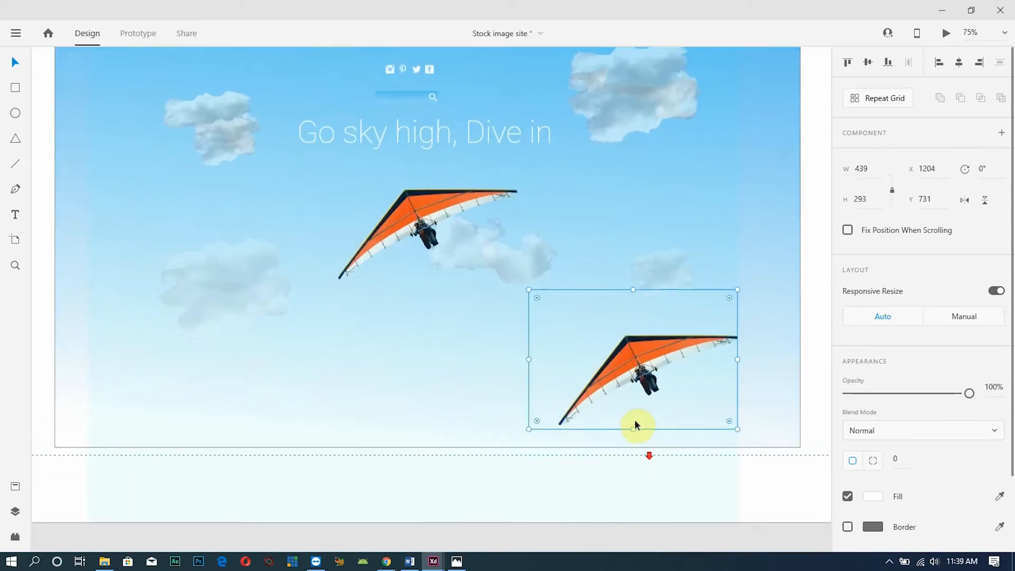
drag(645, 375, 637, 342)
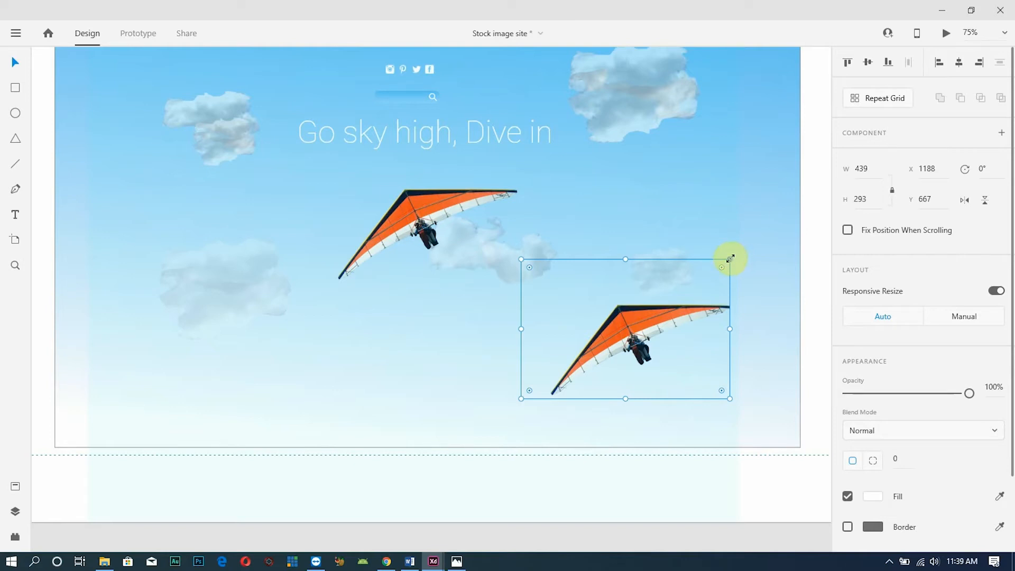
Shrink the lower-right glider copy to about 255 × 170 and lower its opacity
drag(730, 259, 663, 318)
drag(663, 319, 662, 319)
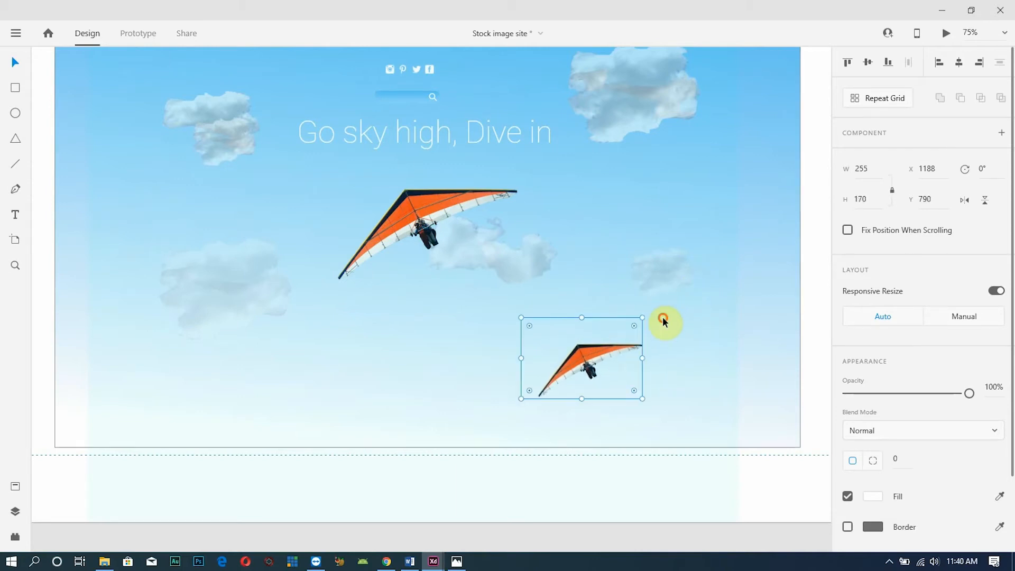
click(909, 393)
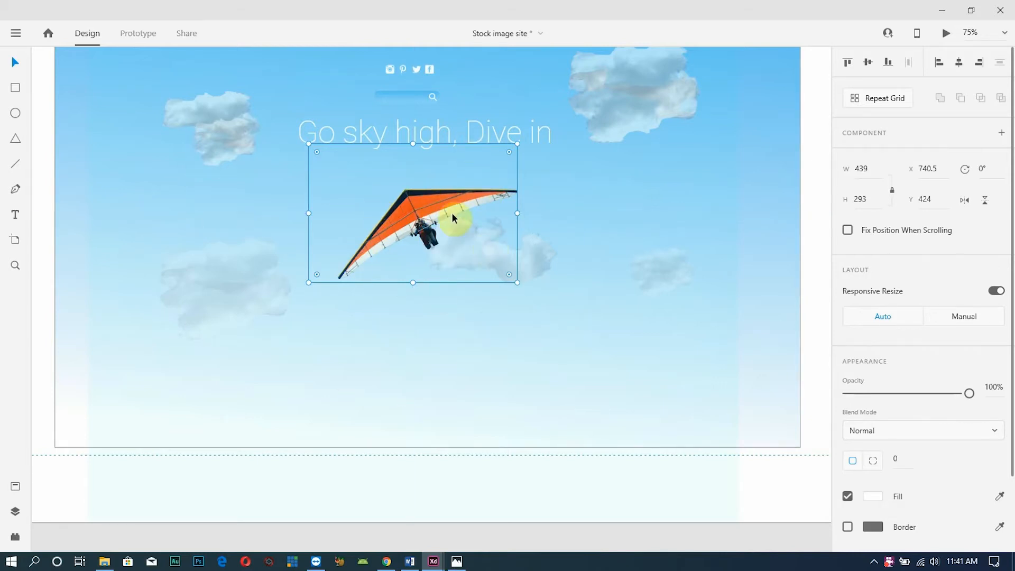
Copy the hang glider to the lower-right part of the sky and shrink the copy to about 293 × 195
drag(427, 273, 415, 223)
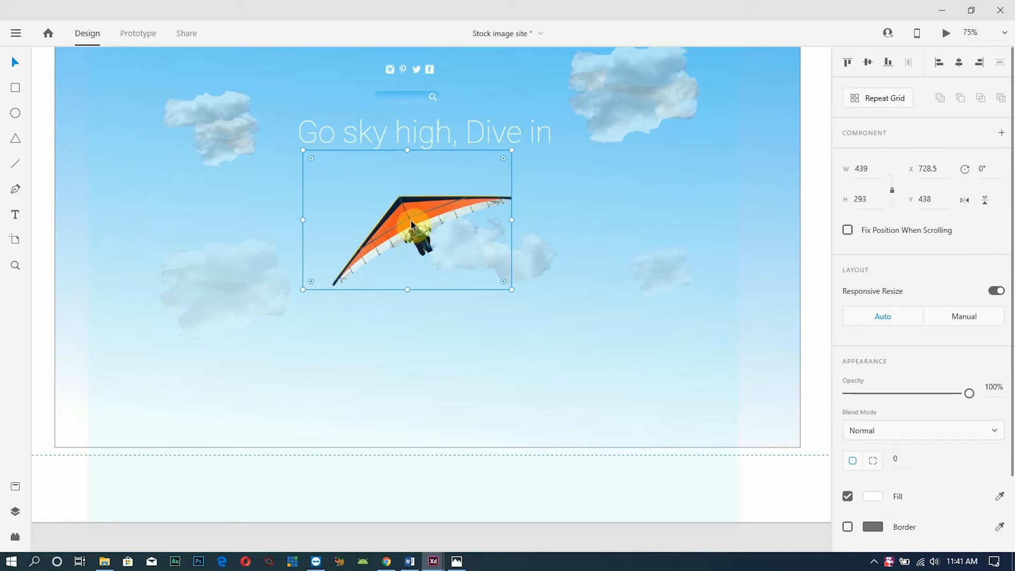
drag(411, 221, 589, 351)
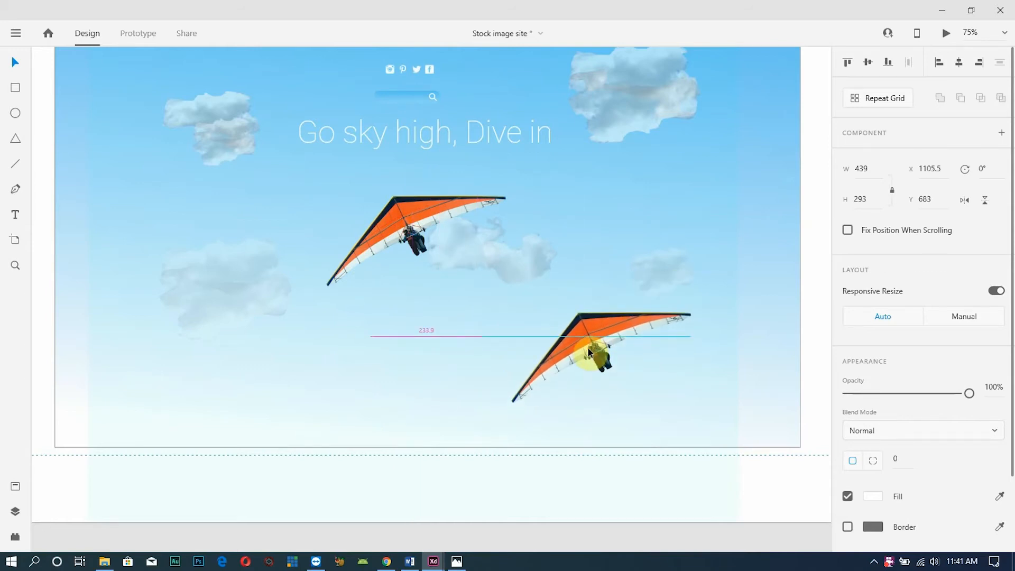
drag(589, 351, 589, 352)
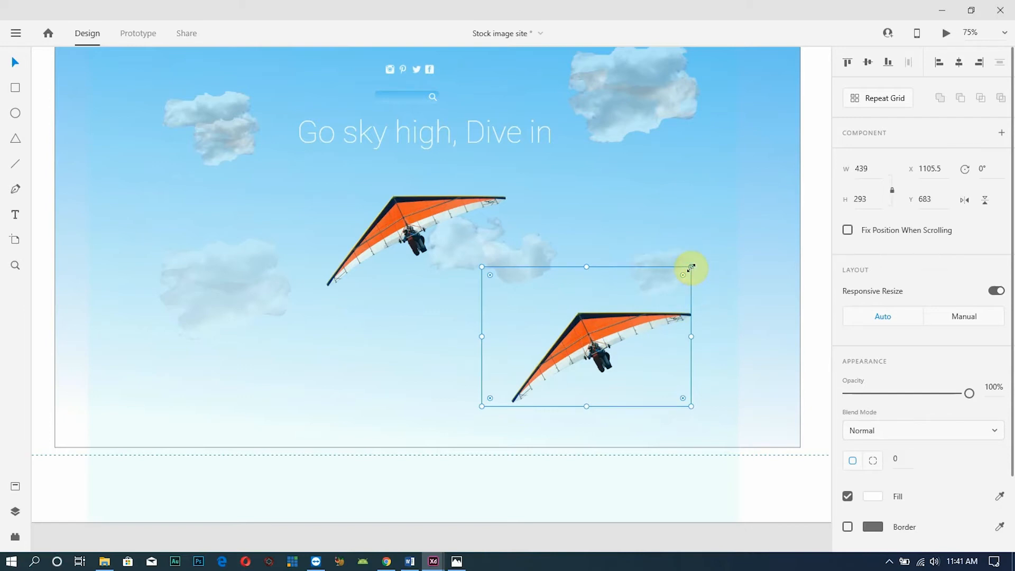
drag(691, 267, 640, 313)
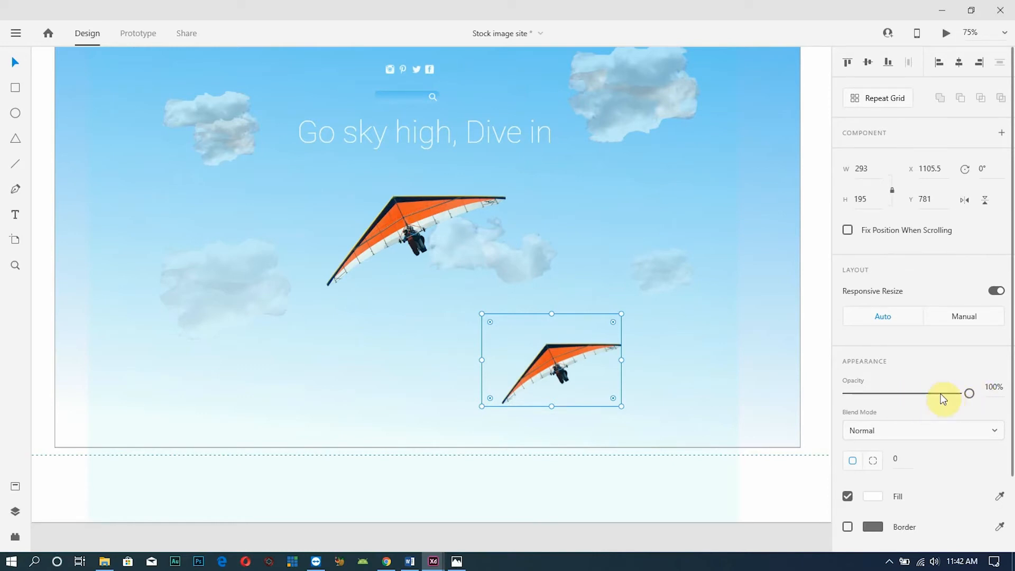
Set the opacity of the small glider copy to 50%
click(916, 394)
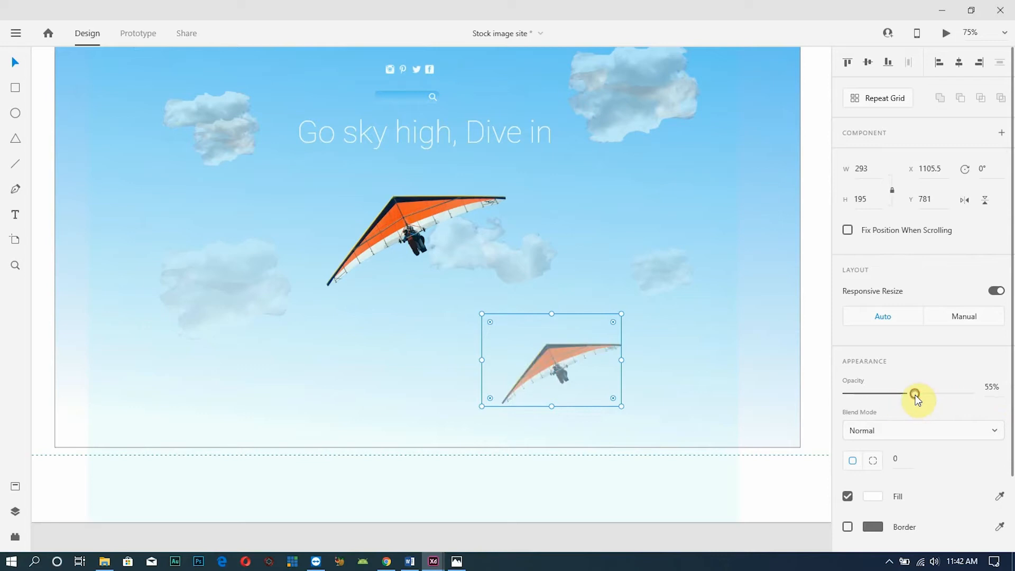
drag(916, 394, 909, 395)
click(664, 370)
Duplicate the small faded glider twice toward the left to form a row of three
click(549, 373)
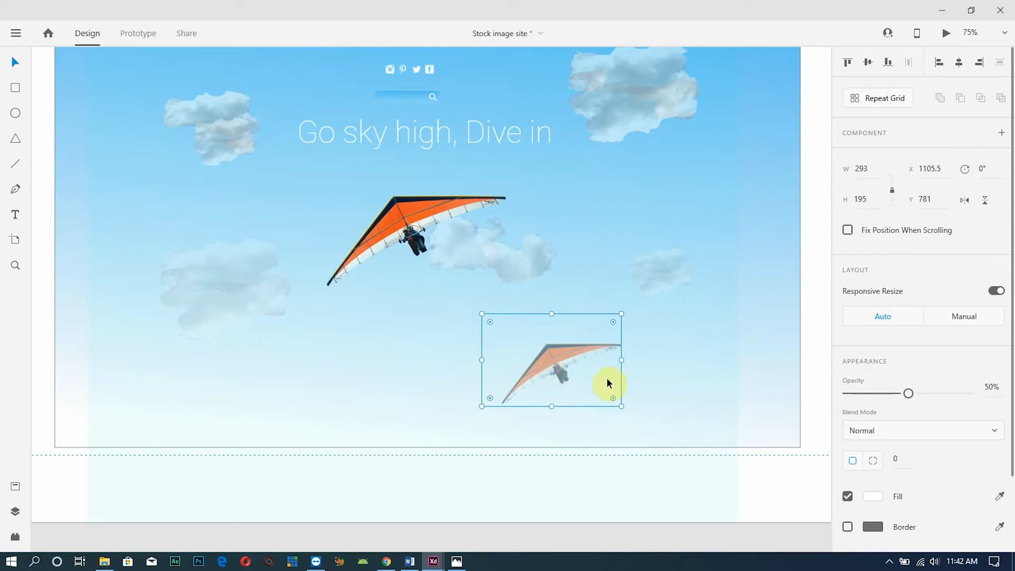
drag(546, 359, 267, 363)
click(397, 380)
Rotate the rightmost faded glider to 48° and adjust the spacing between it and the middle glider
click(571, 383)
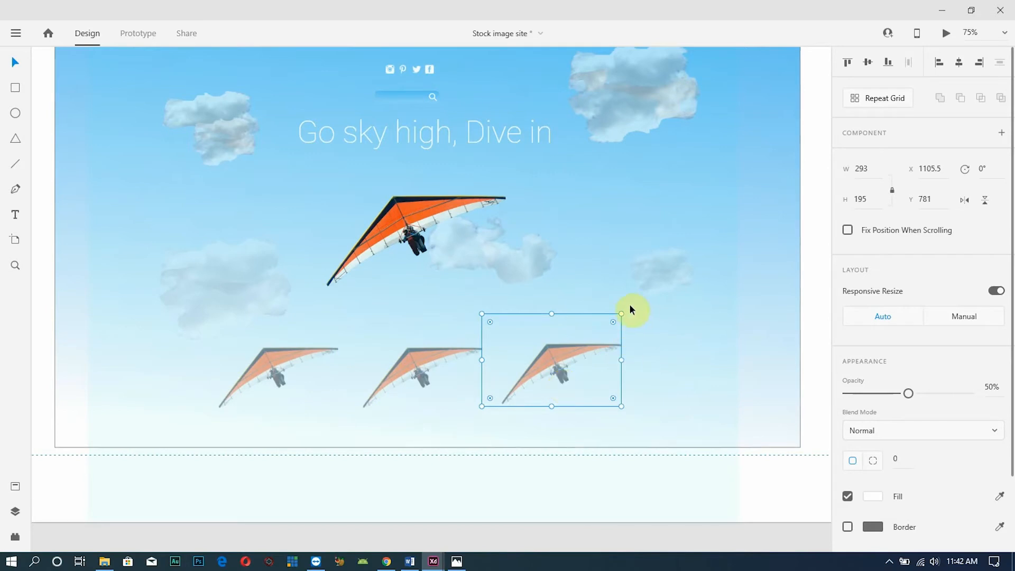
drag(620, 311, 641, 381)
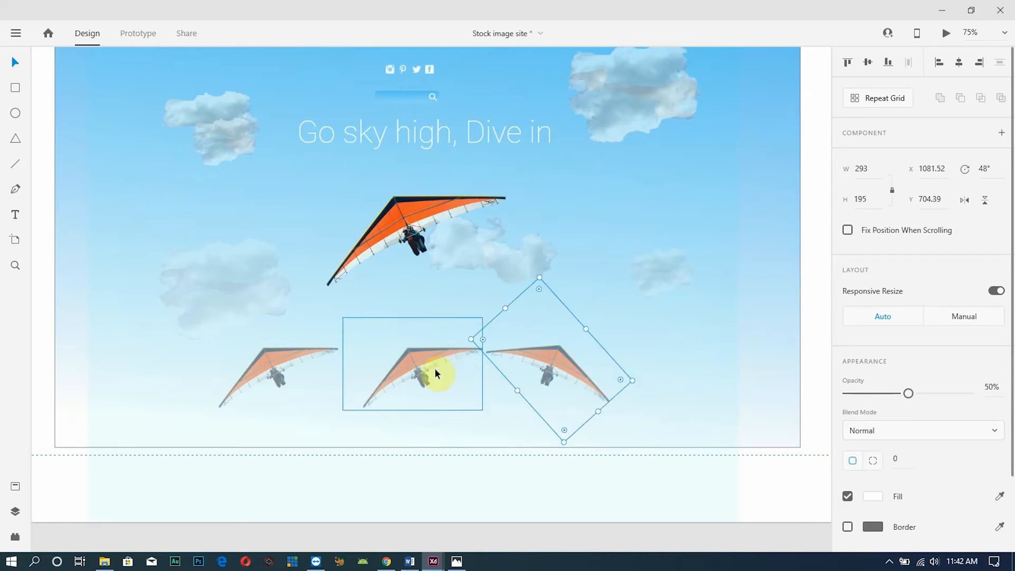
drag(551, 355, 580, 356)
drag(421, 353, 423, 350)
Rotate the left and middle faded gliders clockwise until their wings are level
click(294, 356)
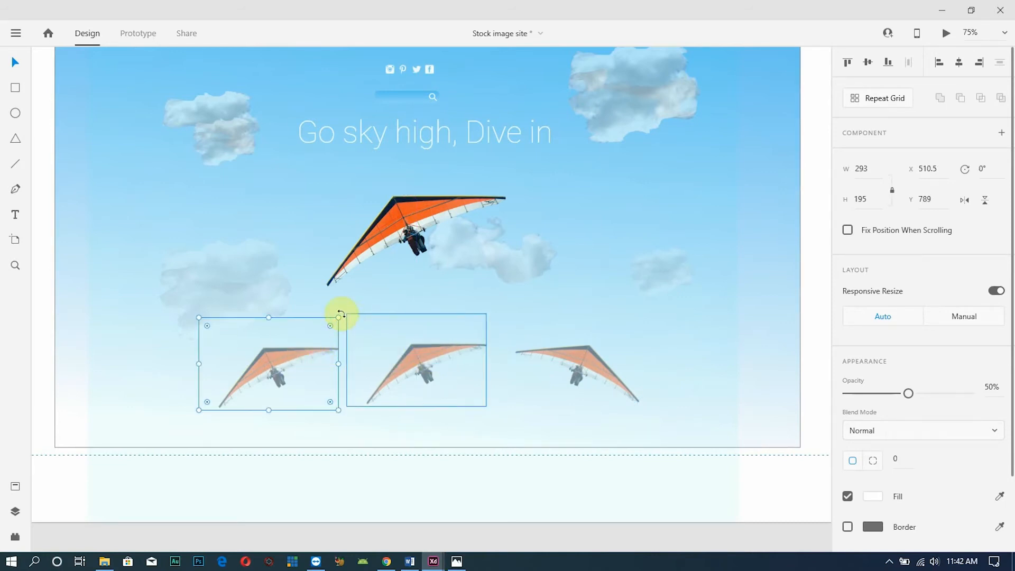
drag(338, 314, 342, 349)
click(435, 364)
drag(491, 310, 503, 350)
Set the rightmost faded glider's rotation to 26° so that its wings are level like the other two
click(576, 359)
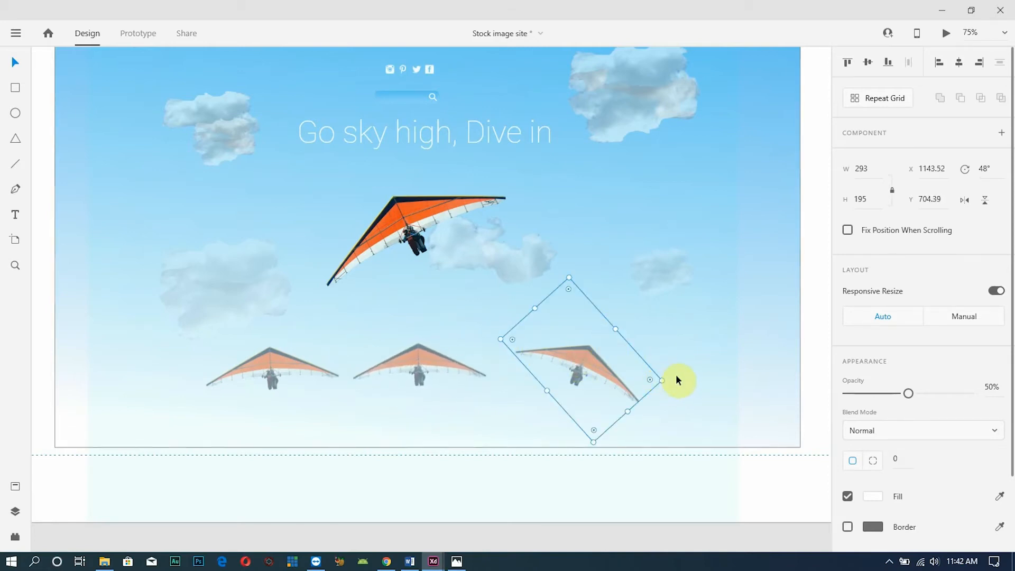
drag(666, 378, 578, 369)
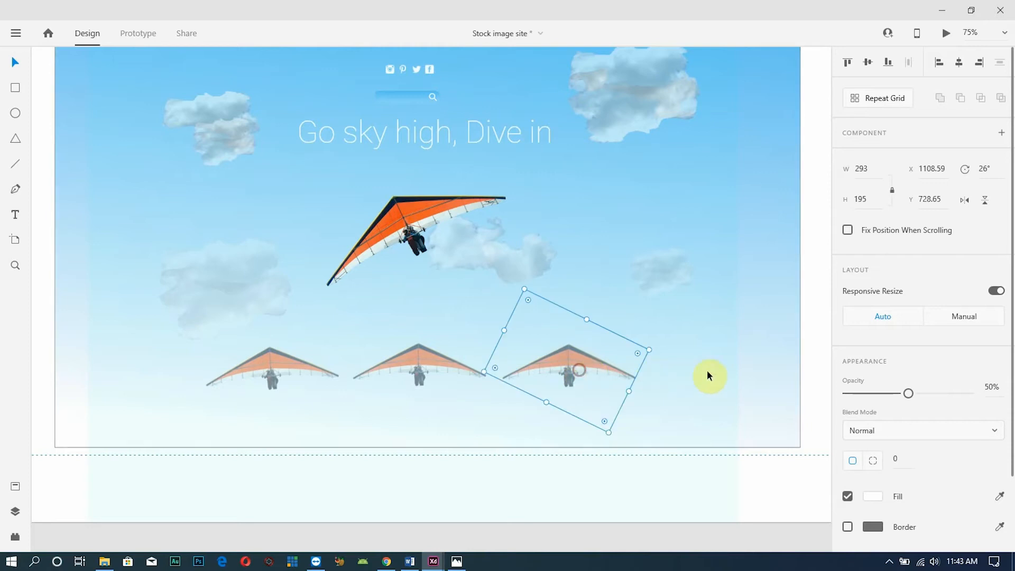
click(805, 457)
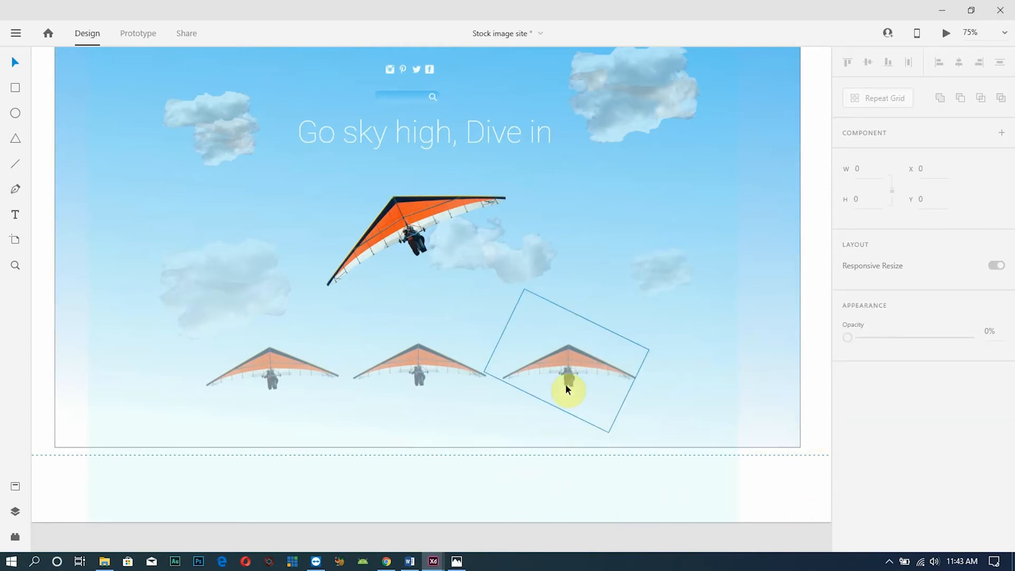
Move the large hang glider to about X 740.5, Y 435 below the heading
mouse_move(402, 247)
mouse_down()
mouse_move(403, 229)
mouse_move(412, 237)
mouse_up()
scroll(642, 230, up, 1)
scroll(642, 230, up, 10)
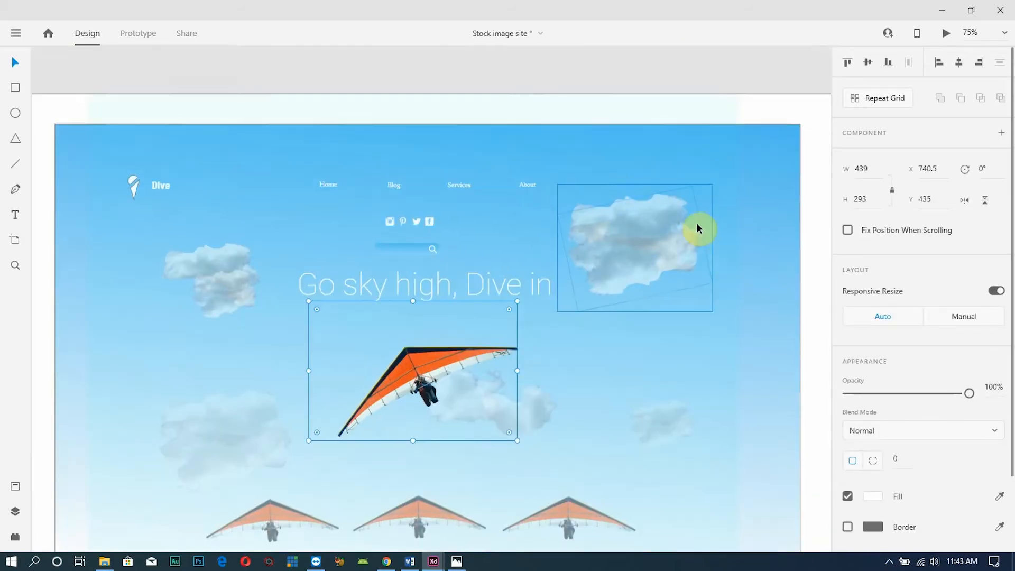
Draw a horizontal line about 45 wide near X 1524.5, Y 147.5, above the large cloud on the lower artboard
scroll(654, 136, up, 10)
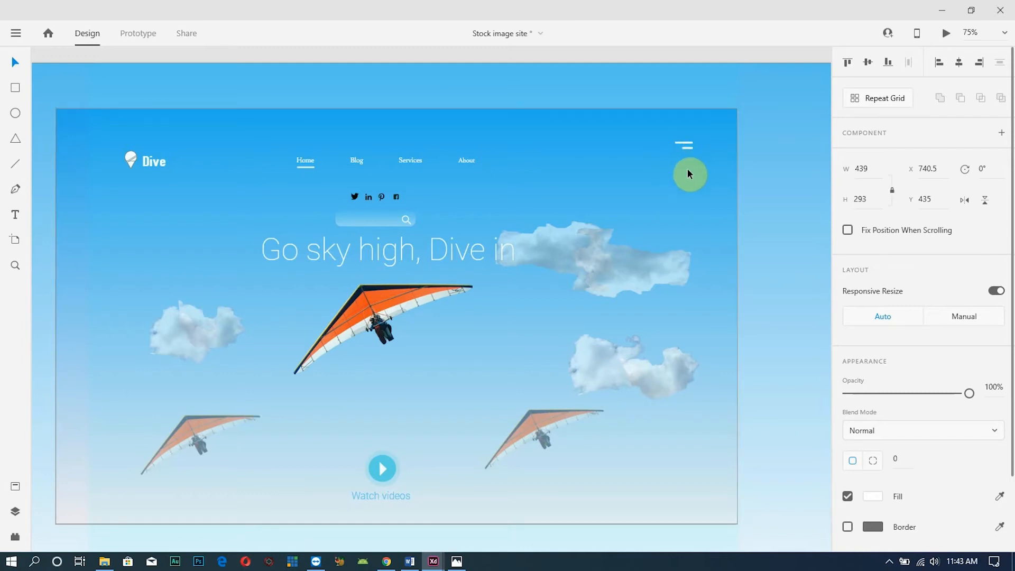
scroll(641, 301, down, 20)
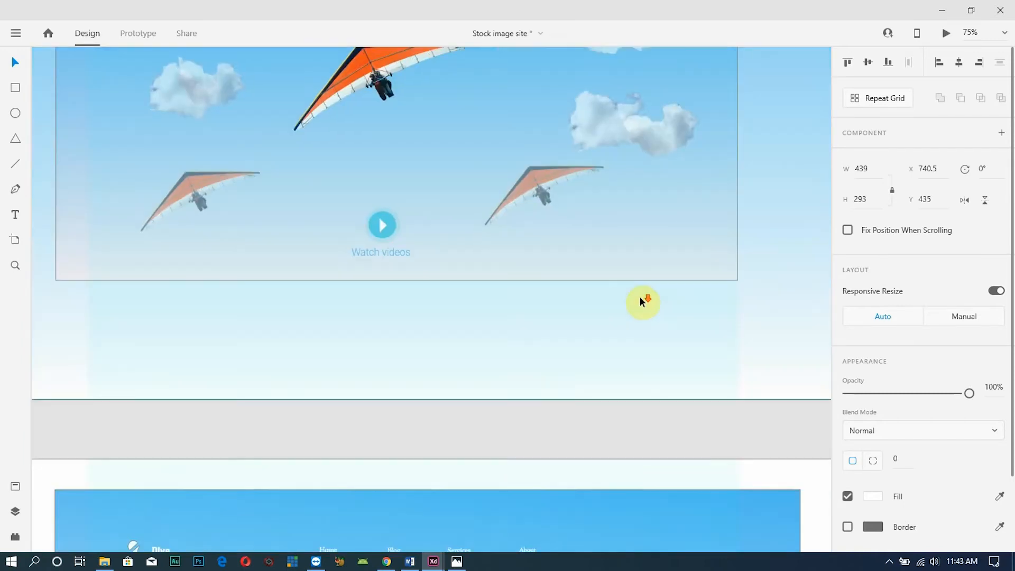
scroll(693, 276, down, 3)
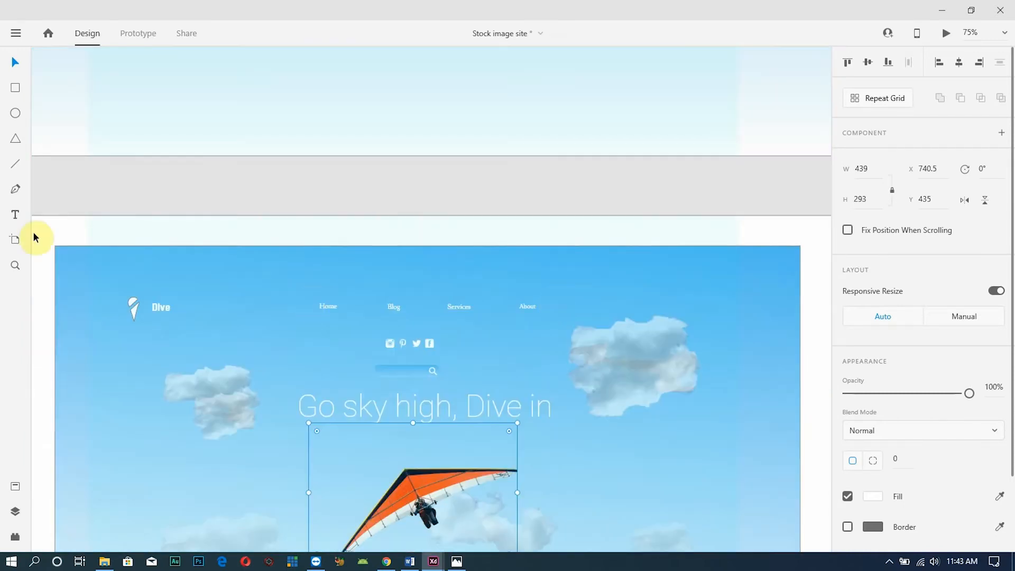
click(16, 165)
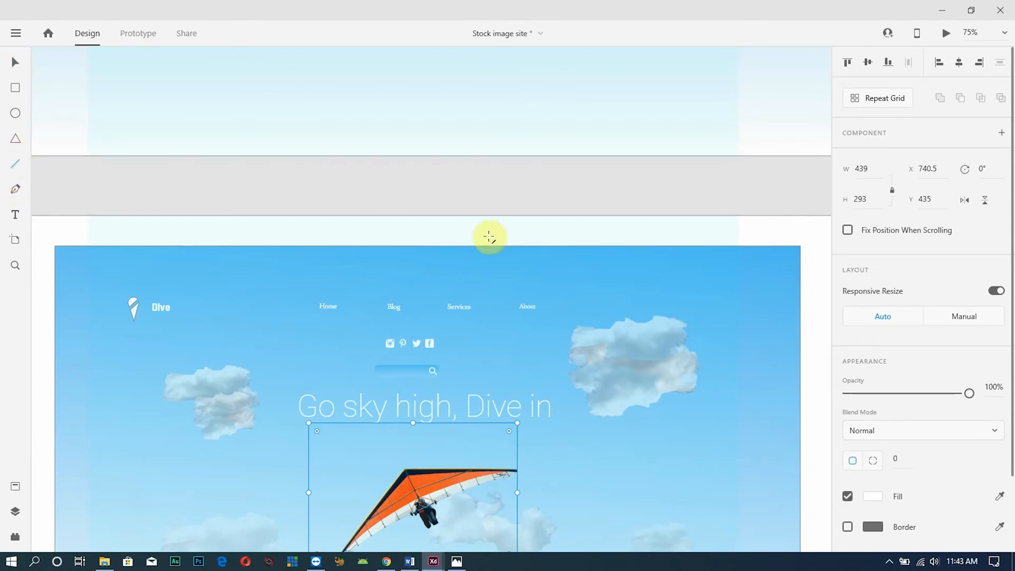
click(682, 287)
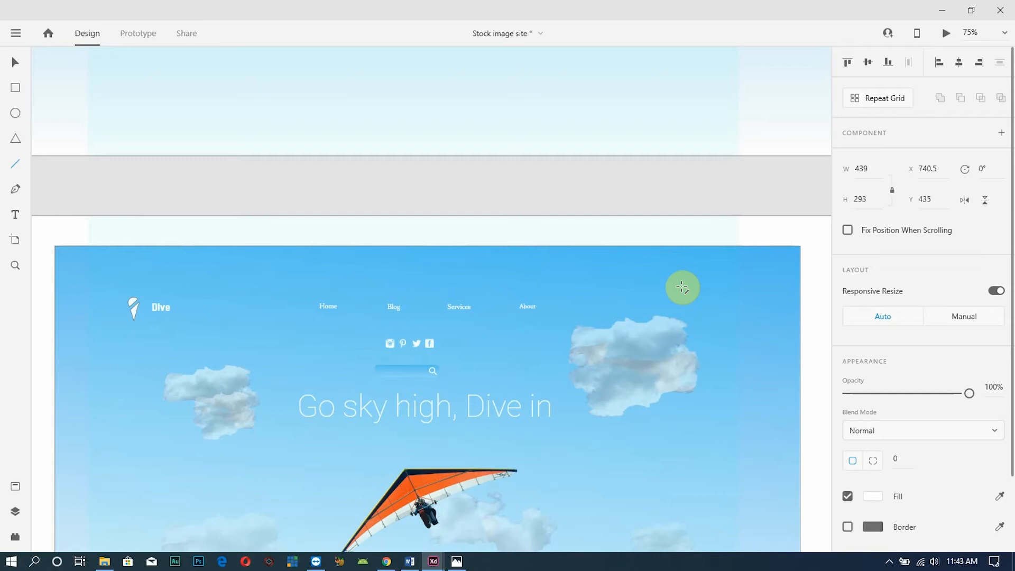
drag(682, 287, 705, 292)
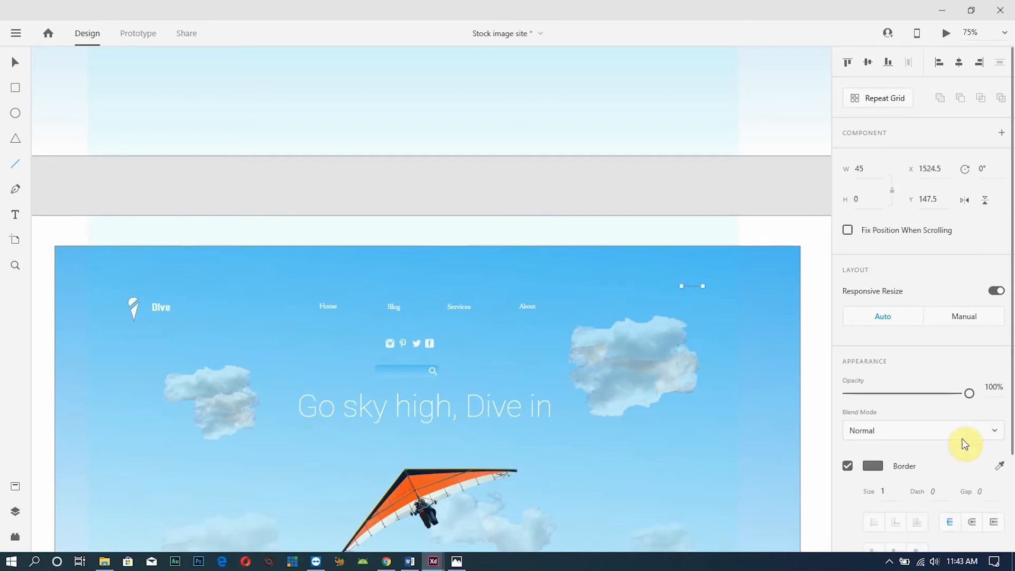
Set the new line's border size to 3 and its border colour to white, #FFFFFF
click(886, 492)
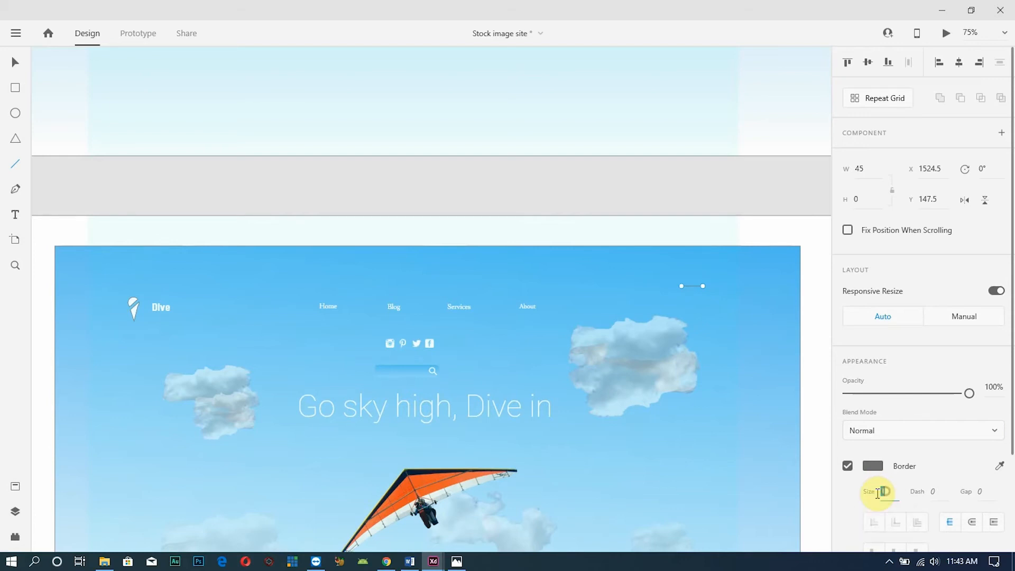
text(3)
key(Return)
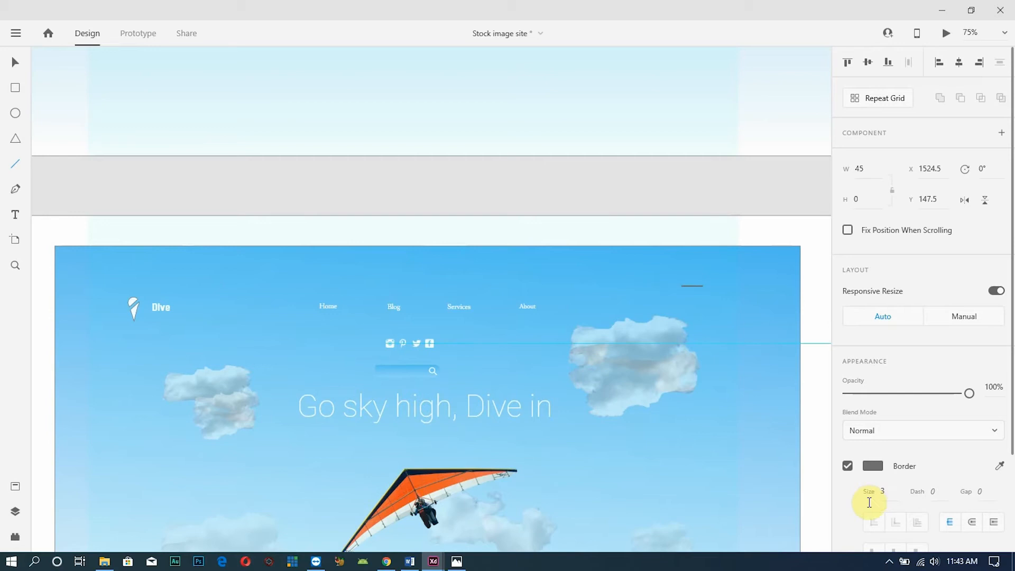
click(880, 471)
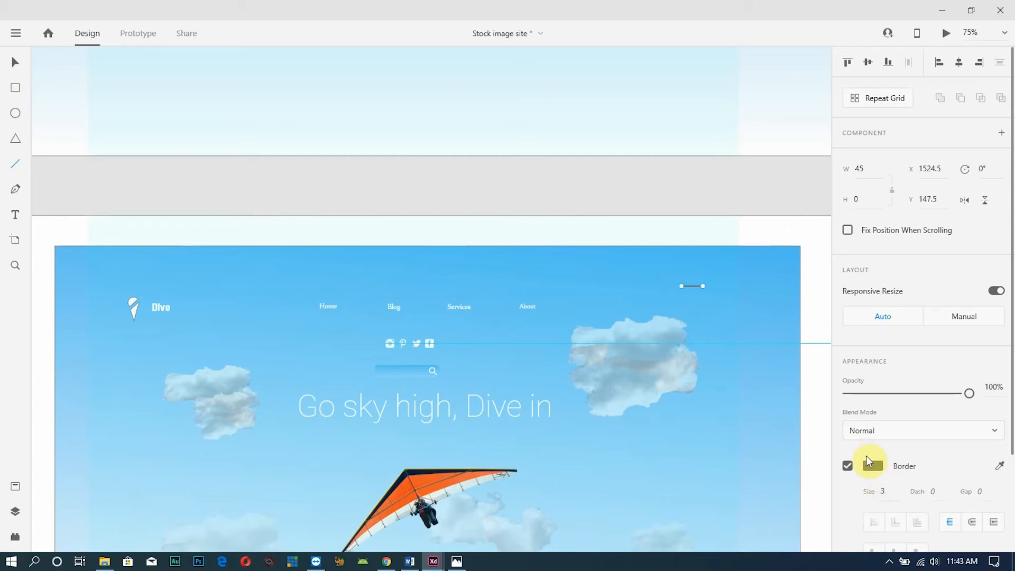
click(877, 470)
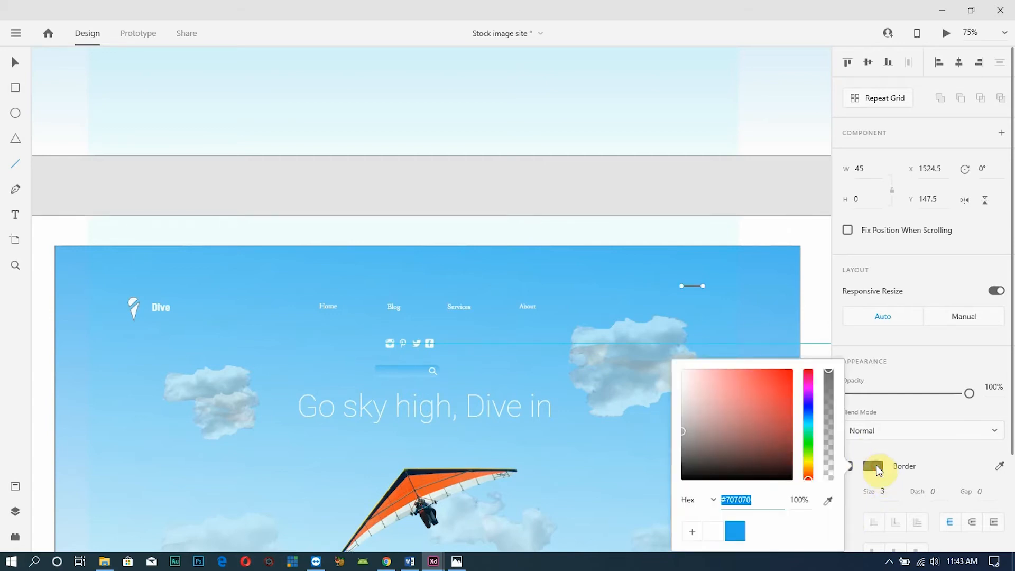
click(684, 372)
drag(685, 379, 676, 369)
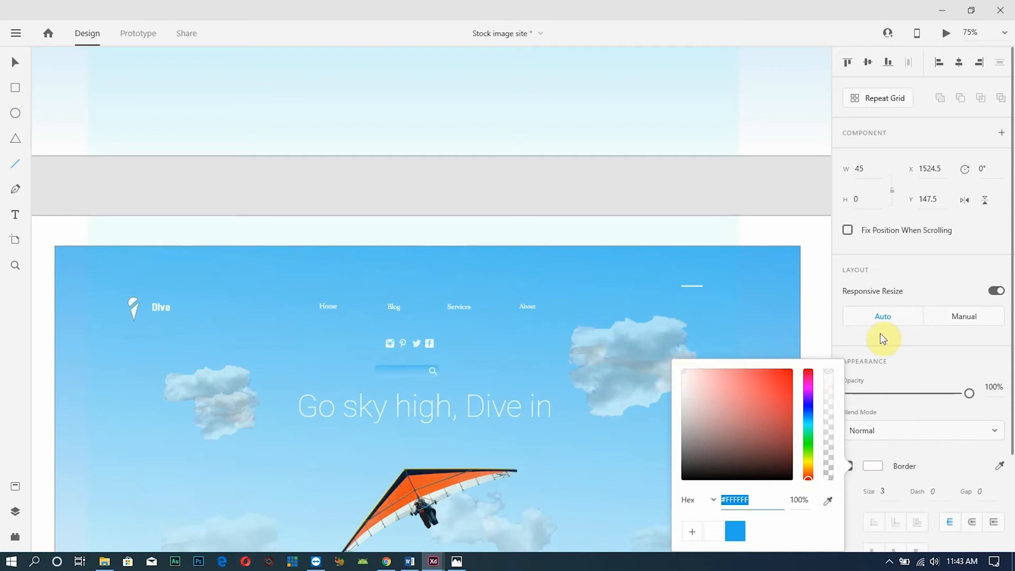
text(v)
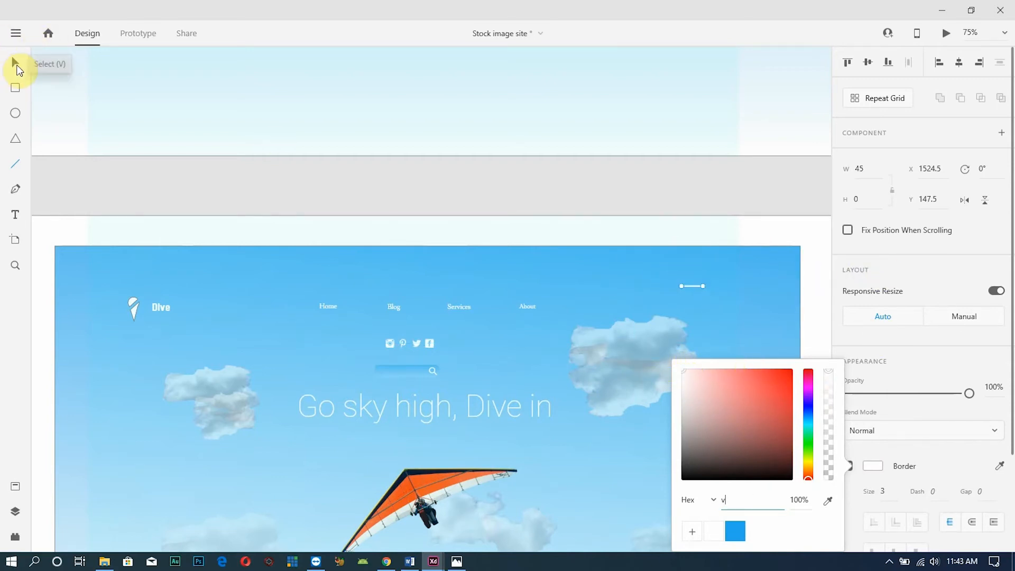
click(15, 62)
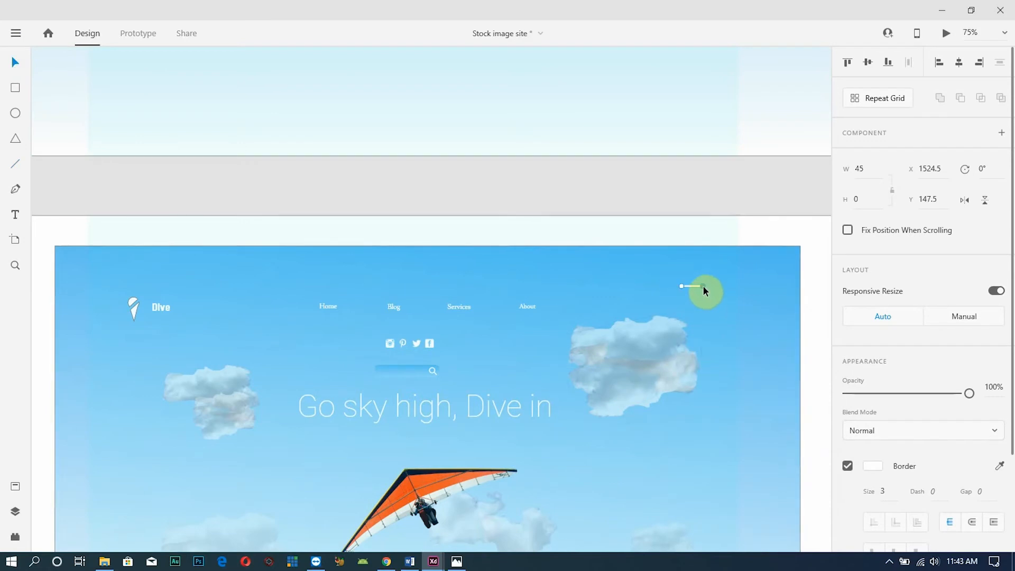
Shorten the white line to a width of 28 and duplicate it directly below at Y 158.5
mouse_move(703, 286)
mouse_down()
mouse_move(682, 285)
mouse_move(690, 287)
mouse_up()
scroll(710, 261, up, 3)
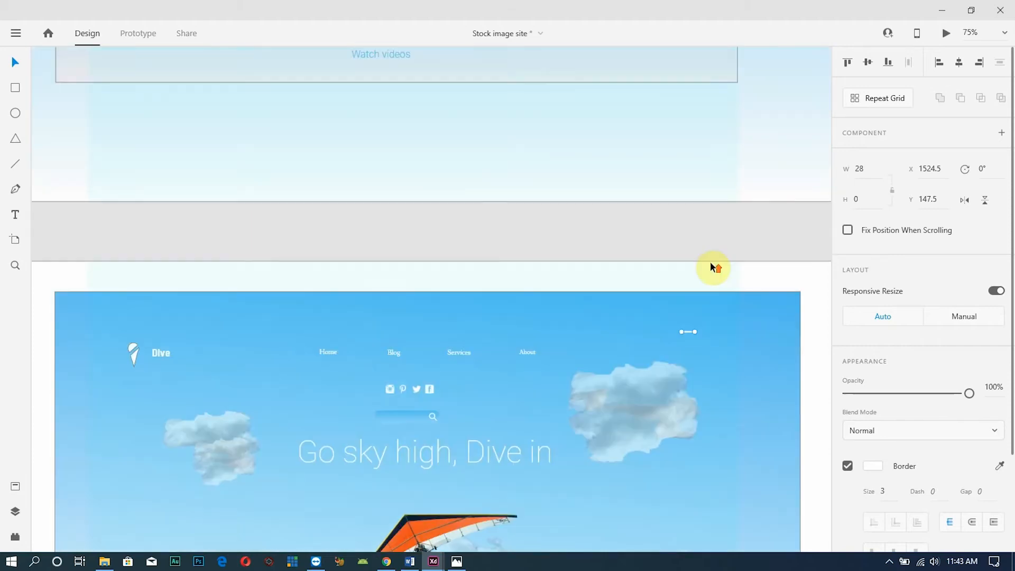
scroll(713, 244, up, 3)
scroll(714, 264, down, 5)
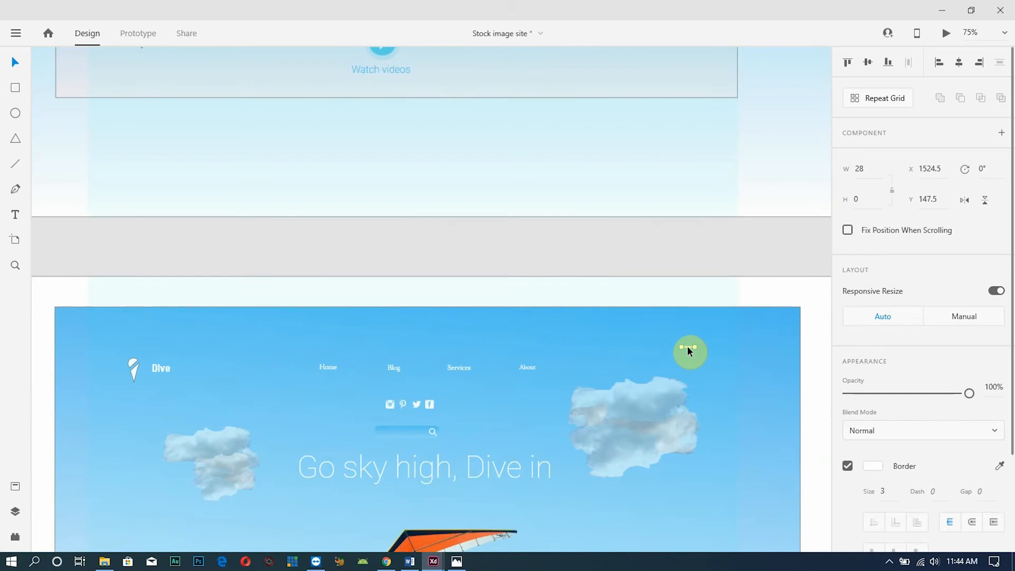
drag(687, 346, 688, 353)
Extend the upper line's left end to X 1519.5 so that it reaches past the line below
click(703, 347)
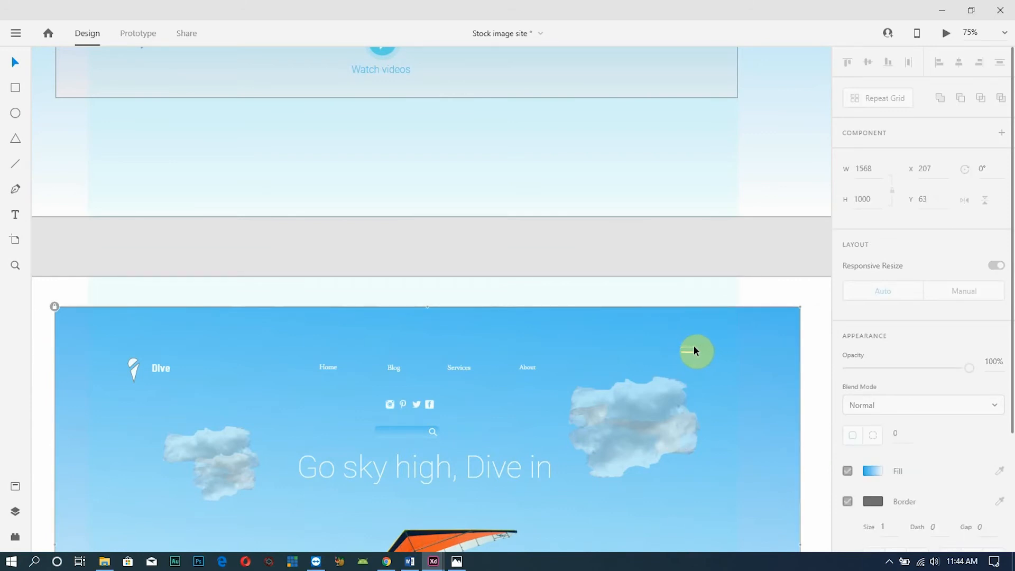
click(687, 351)
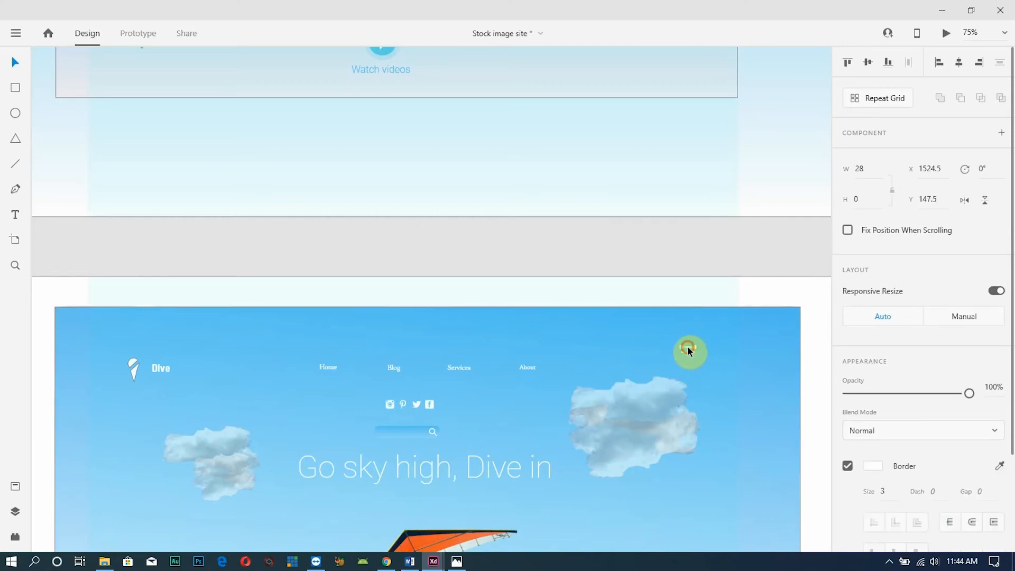
drag(680, 348, 680, 347)
click(778, 253)
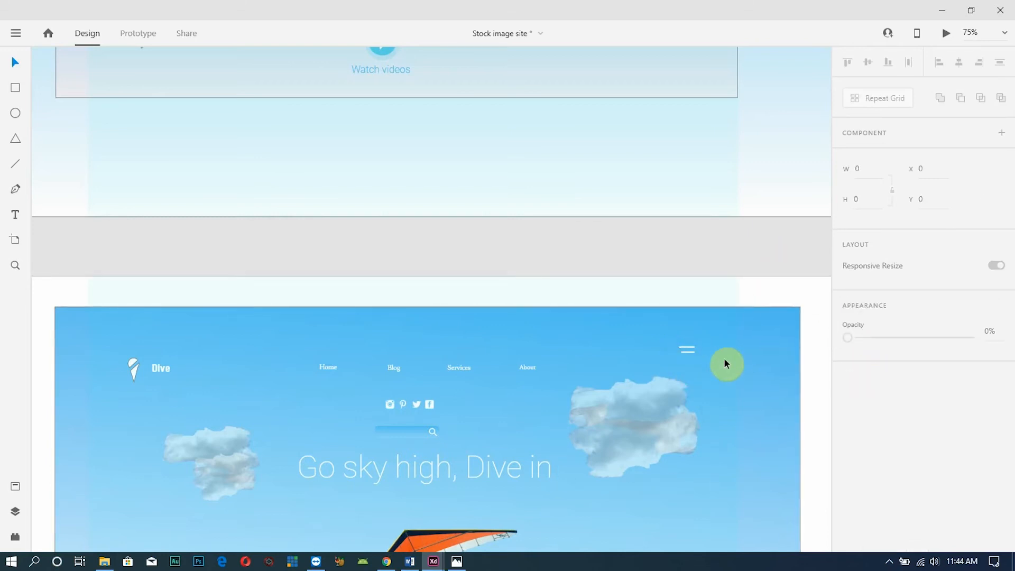
Nudge the second line of the menu icon left to X 1523.5
click(692, 351)
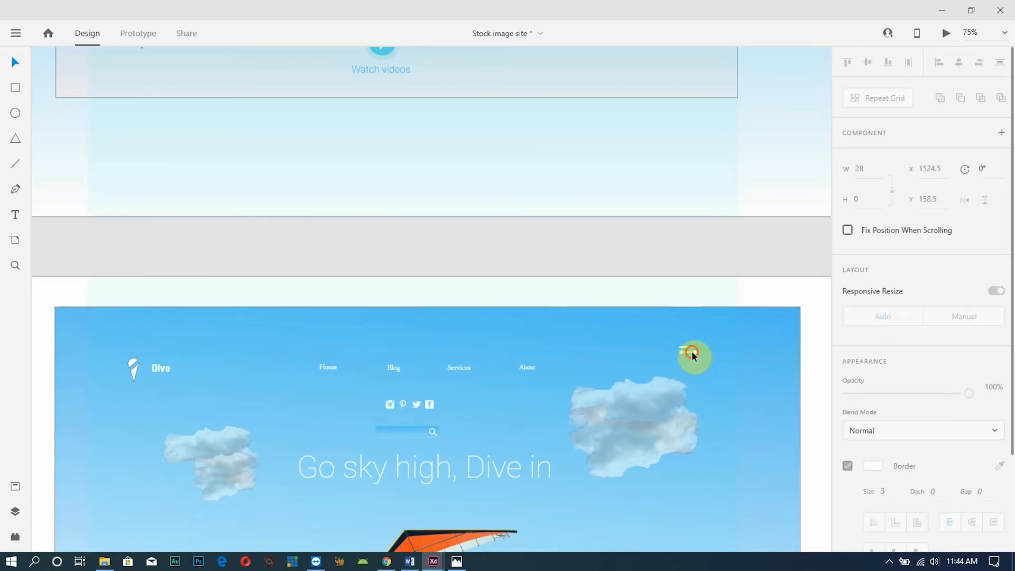
key(Left)
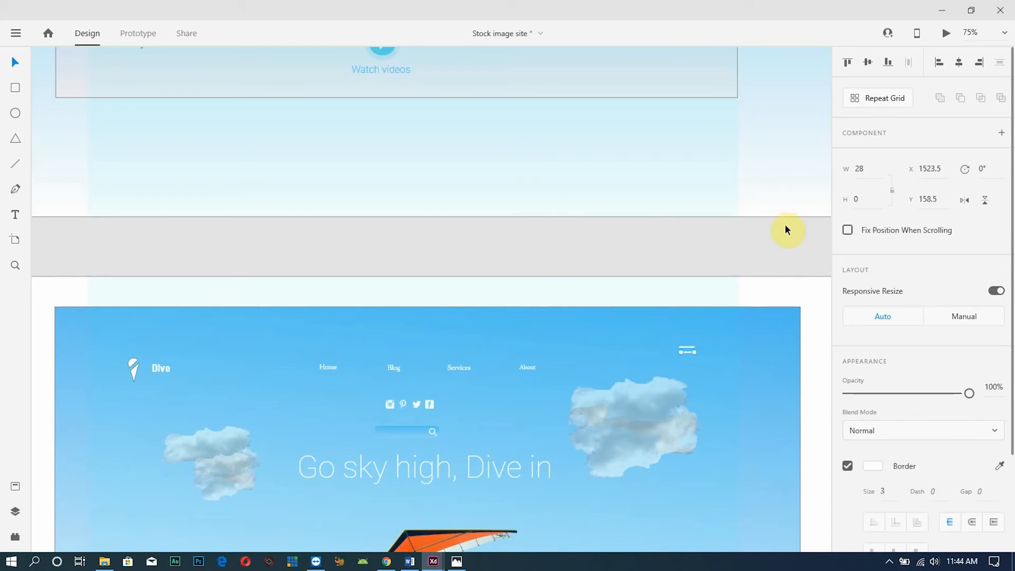
click(698, 243)
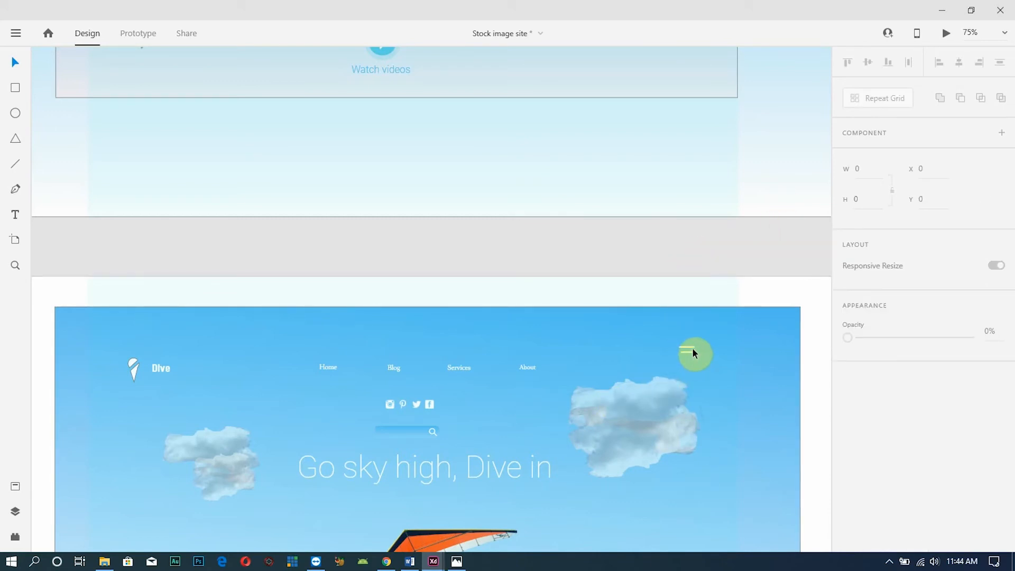
Duplicate the menu icon's second line below it as a third line at Y 169.5
click(687, 354)
click(687, 351)
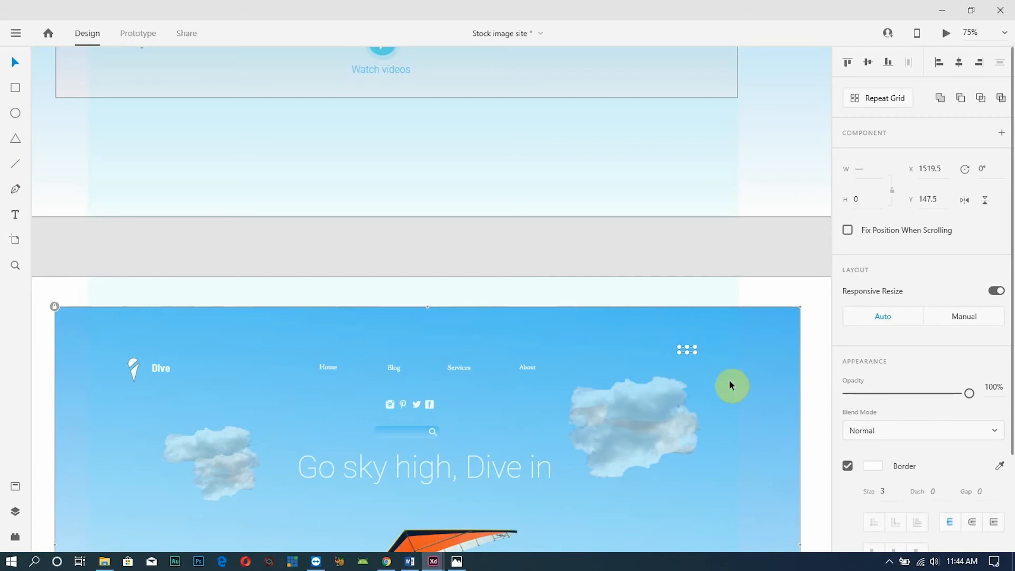
click(680, 370)
click(721, 360)
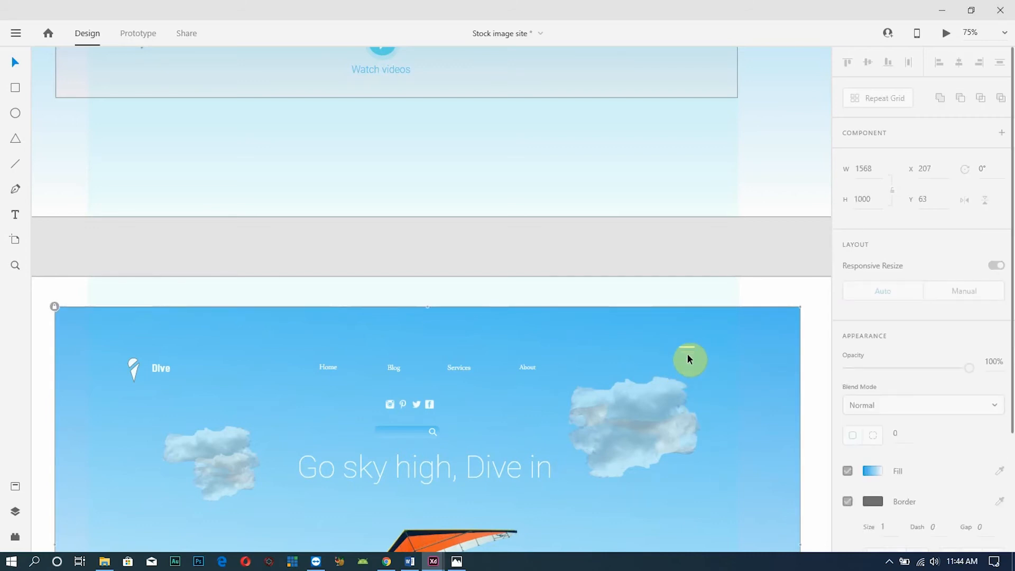
click(688, 354)
drag(687, 352, 688, 357)
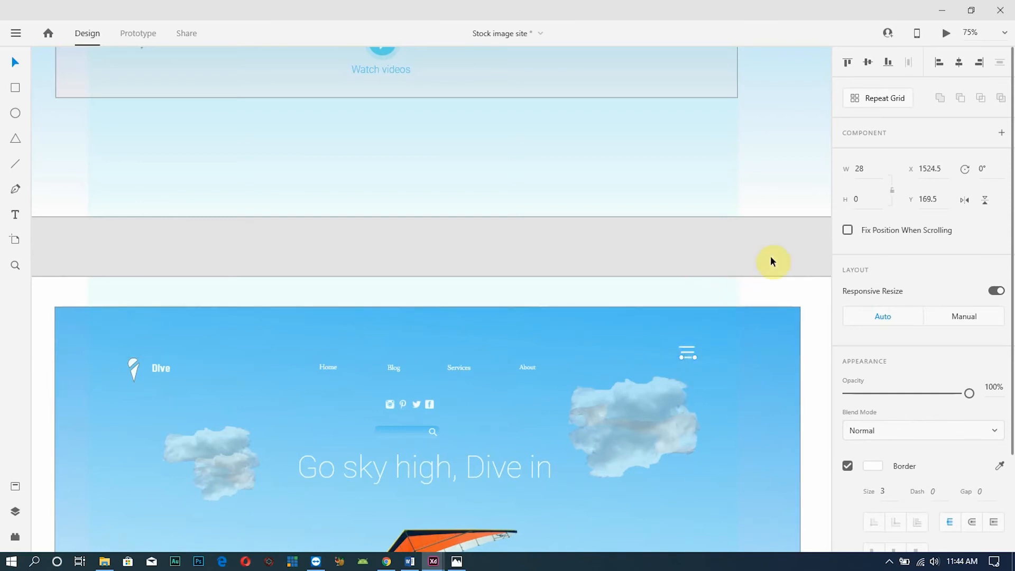
Shorten the menu icon's third line to a width of 20
click(770, 256)
click(690, 358)
drag(694, 357, 690, 357)
click(687, 358)
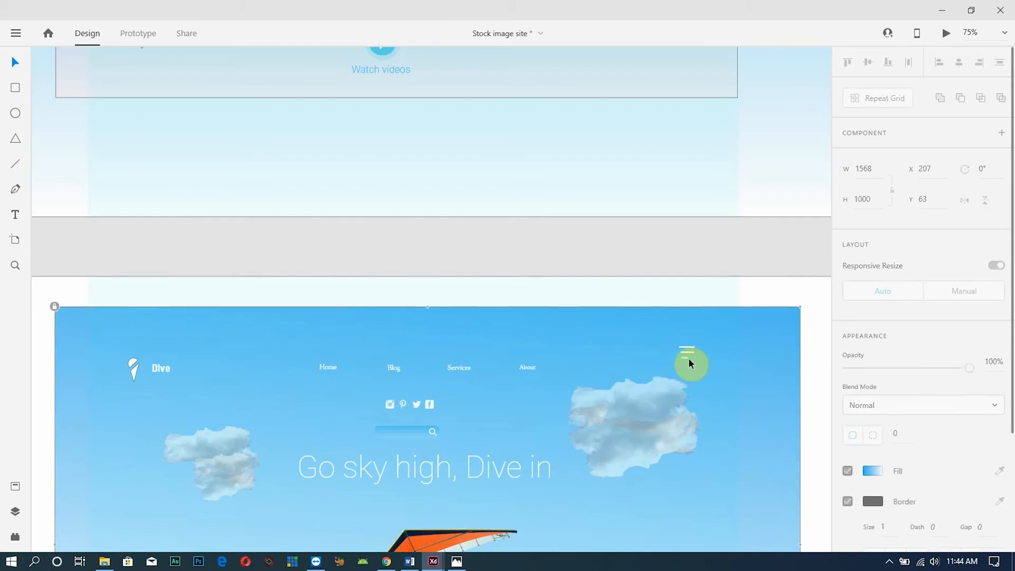
Nudge the short third line sideways until its right end lines up with the two lines above
click(690, 358)
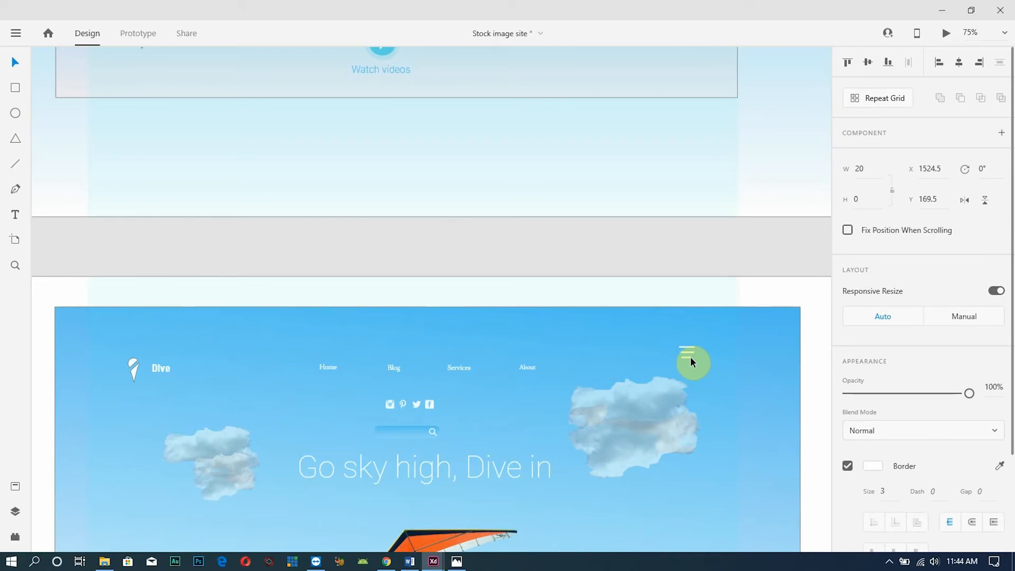
key(Right)
key(Left)
key(Left)
click(688, 352)
click(720, 344)
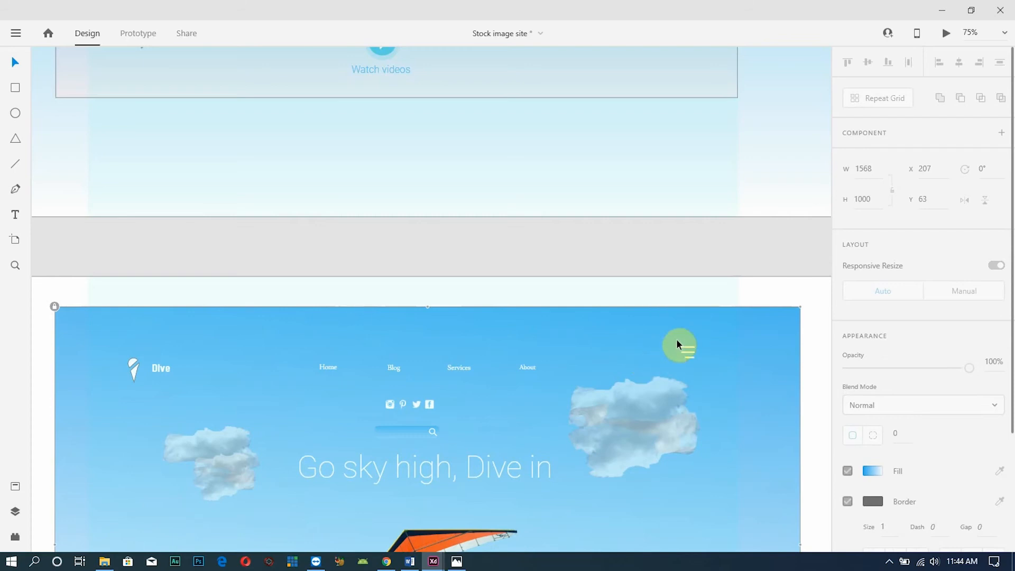
Scale the three menu icon lines down together slightly, bringing their upper edge to Y 153
drag(681, 340, 704, 362)
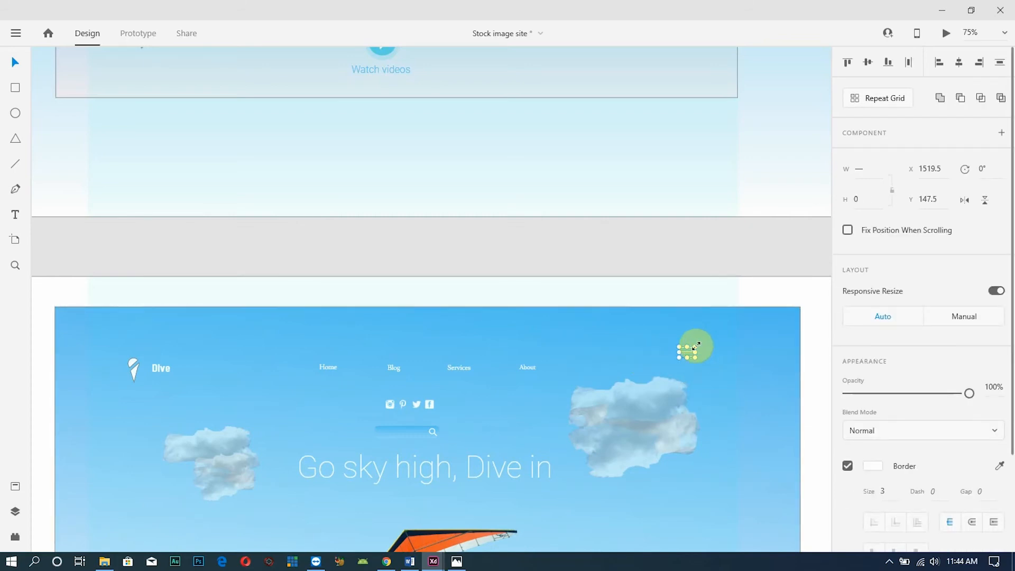
drag(696, 346, 693, 349)
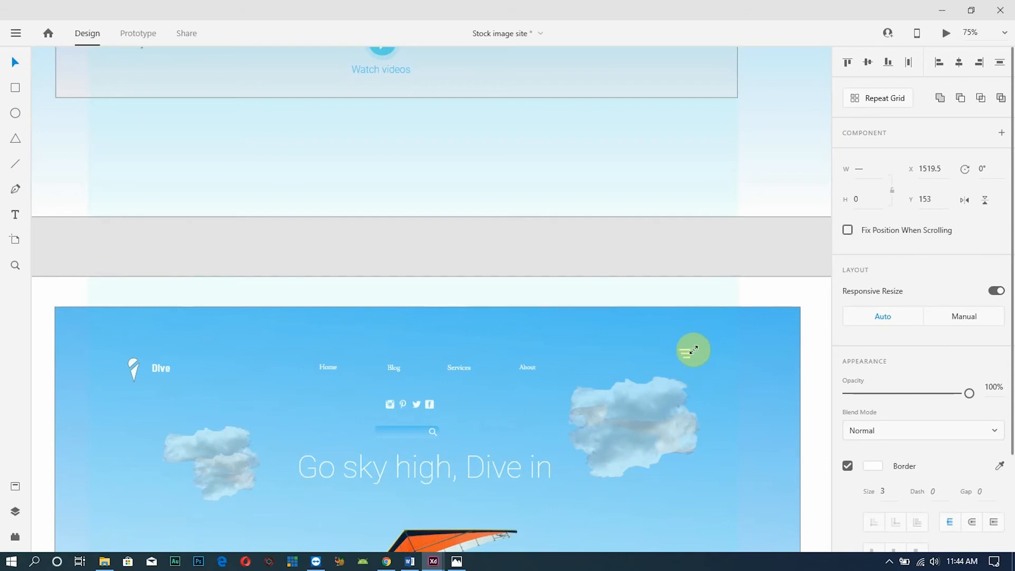
click(793, 258)
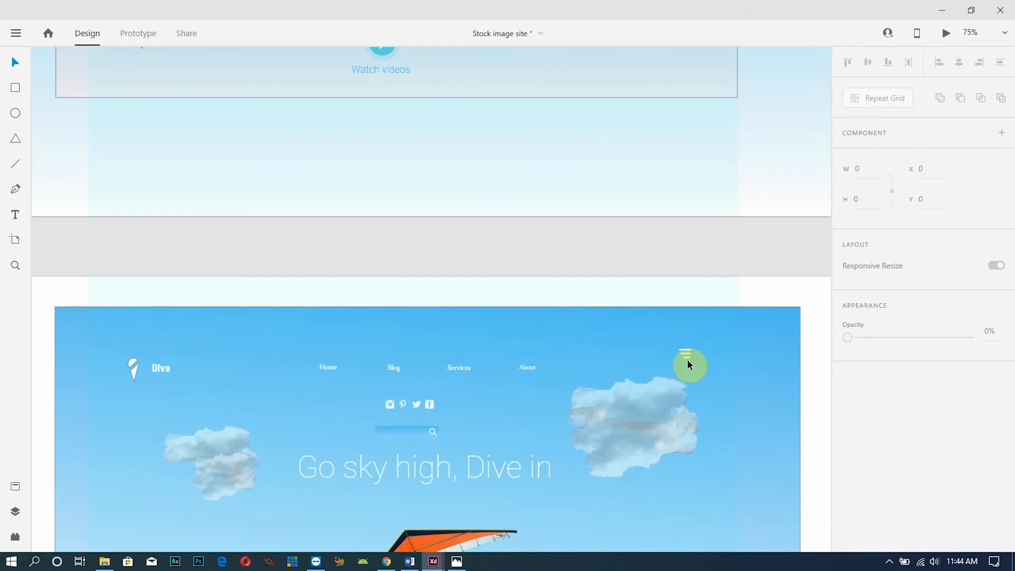
Move all three menu icon lines to X 1558.5, Y 180, in line with the navigation links
click(685, 349)
click(697, 367)
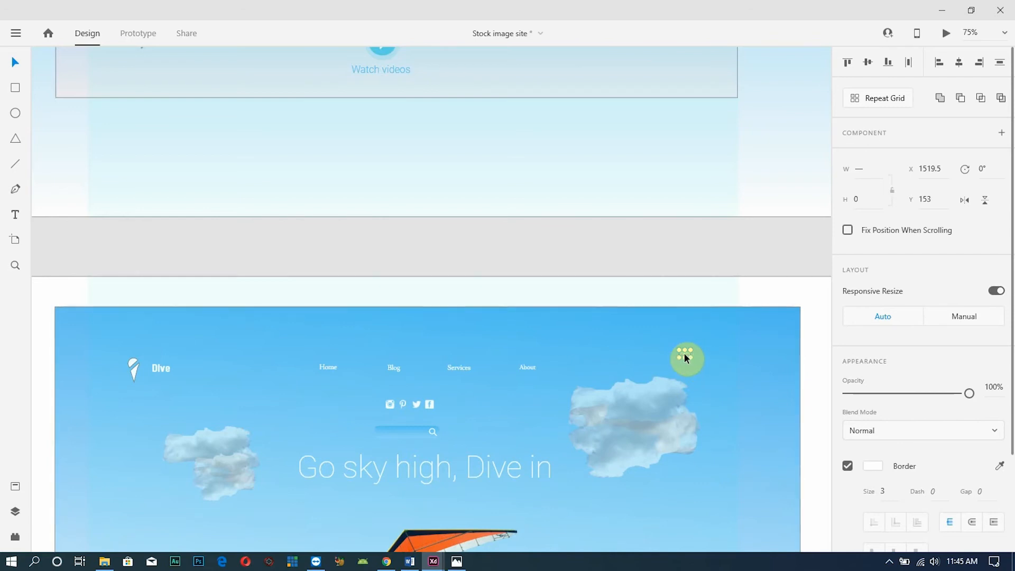
drag(685, 353, 690, 360)
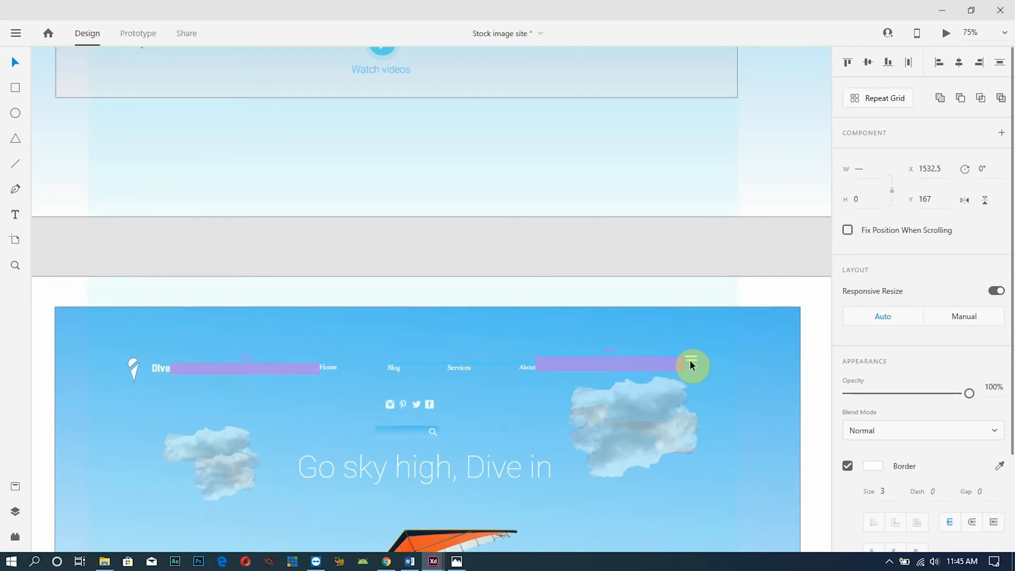
drag(691, 364, 704, 368)
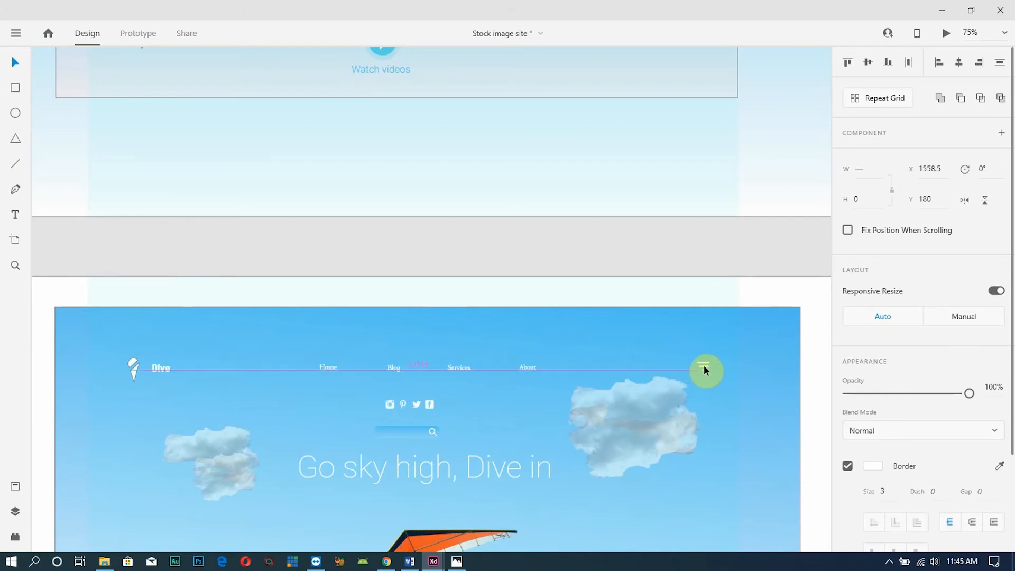
Compare the lower artboard's layout with the design above, including its Watch videos button
scroll(672, 388, down, 4)
scroll(682, 393, down, 2)
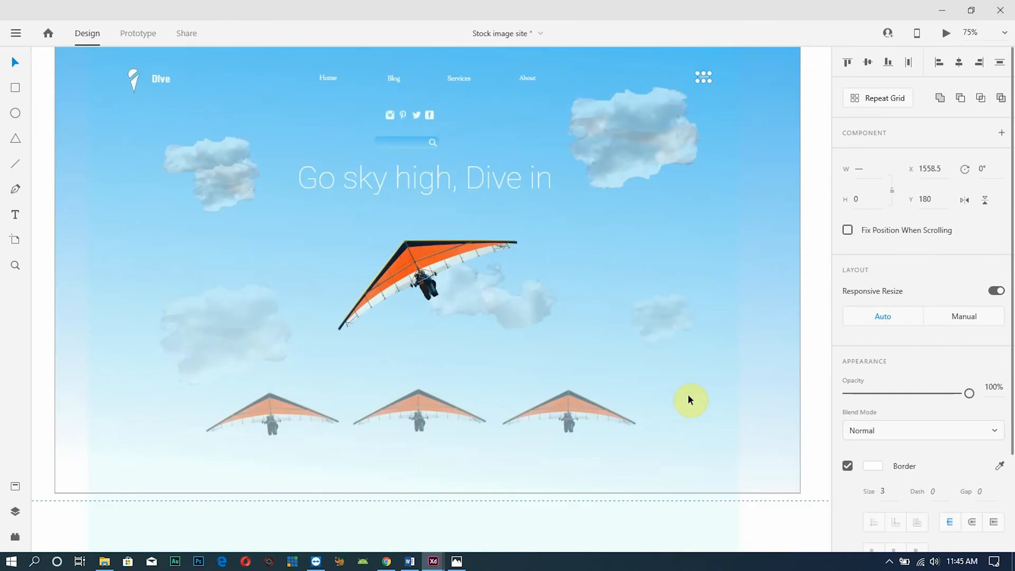
scroll(693, 389, up, 4)
scroll(695, 384, up, 8)
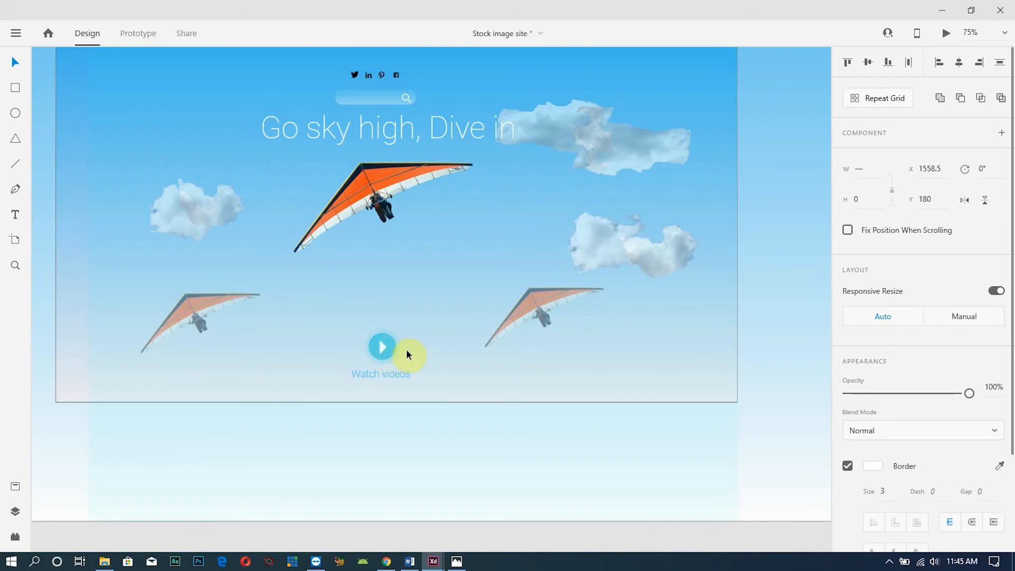
Examine the circles that make up the Watch videos play button in the design above
click(395, 348)
click(437, 356)
click(390, 352)
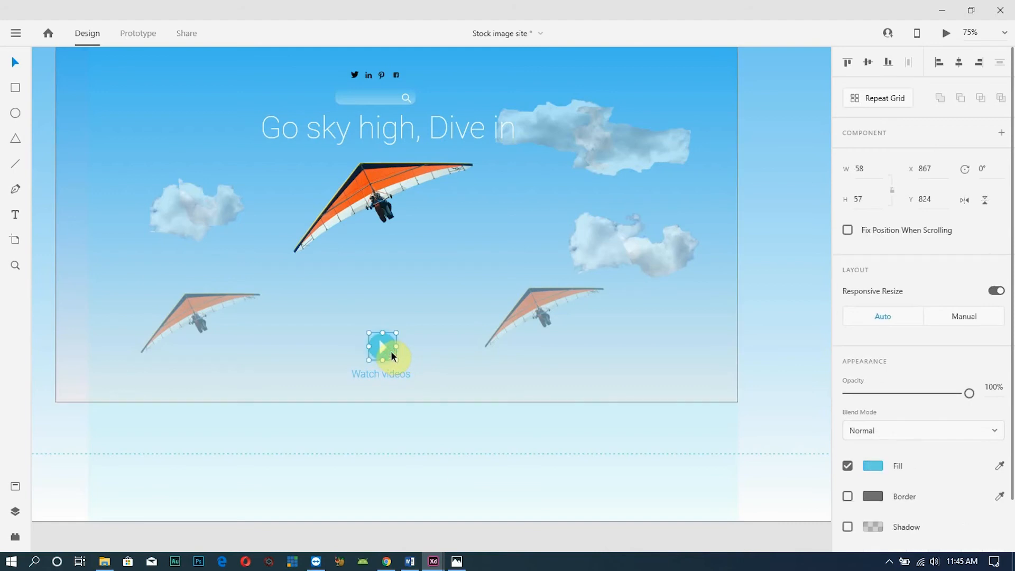
click(468, 394)
scroll(388, 390, up, 2)
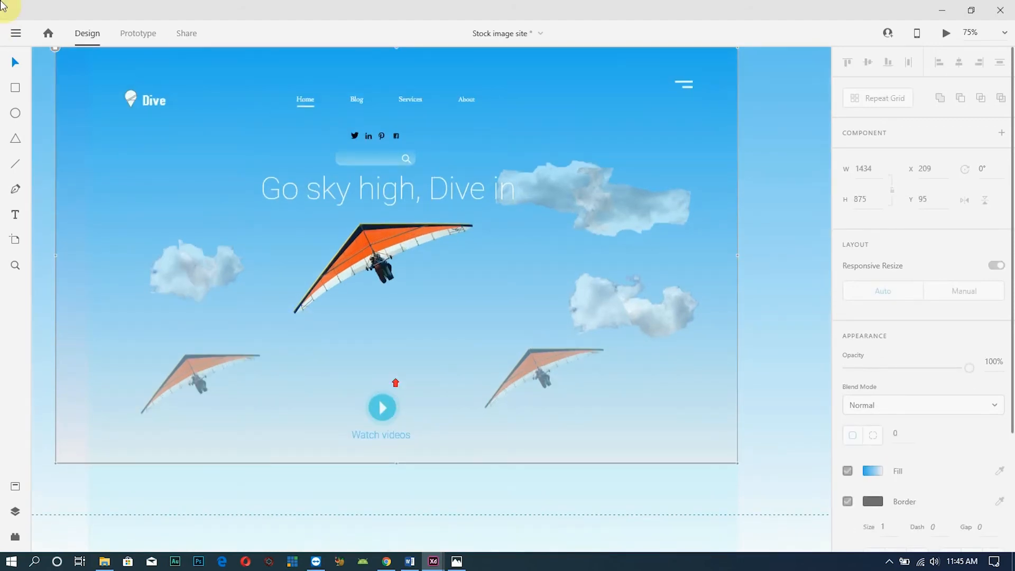
click(15, 112)
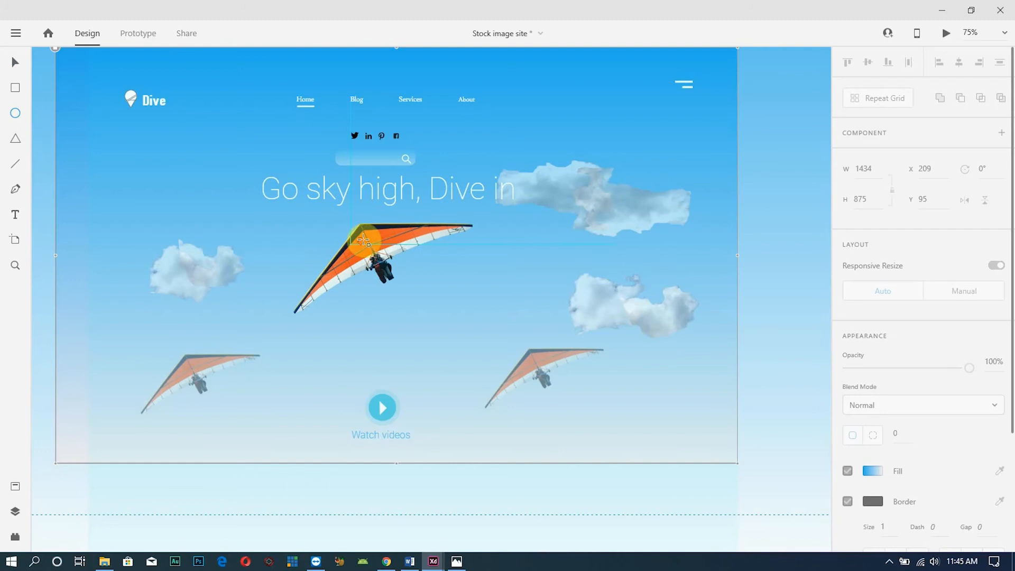
scroll(455, 447, down, 12)
scroll(448, 444, down, 7)
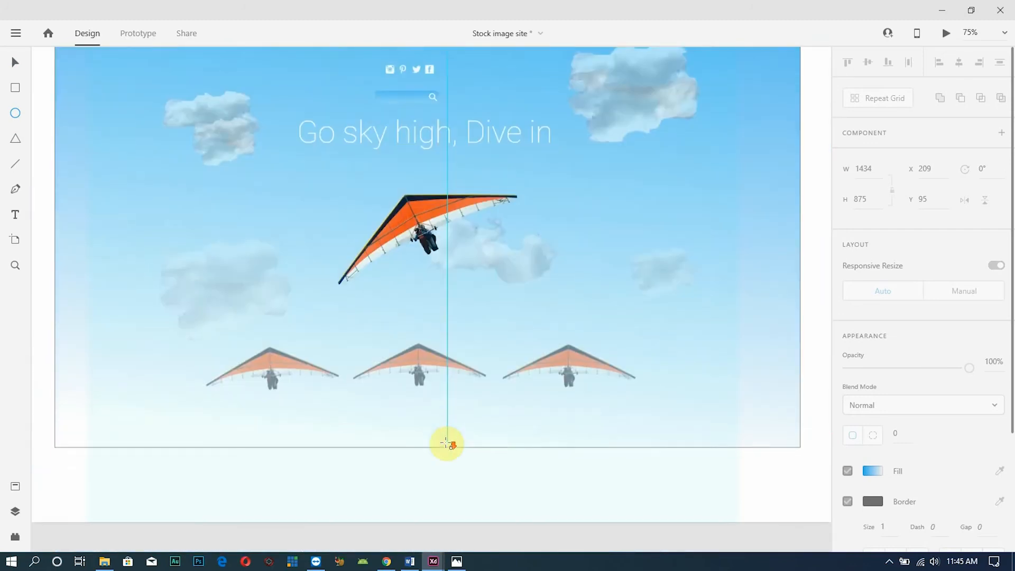
Scale the three small hang gliders on the lower artboard down together and center the row beneath the large glider
click(15, 62)
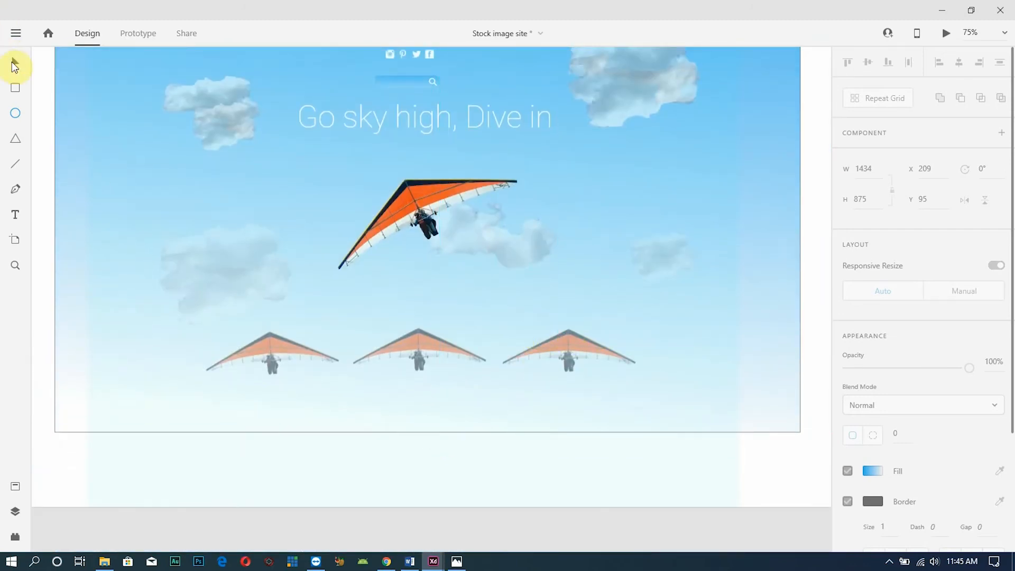
click(625, 360)
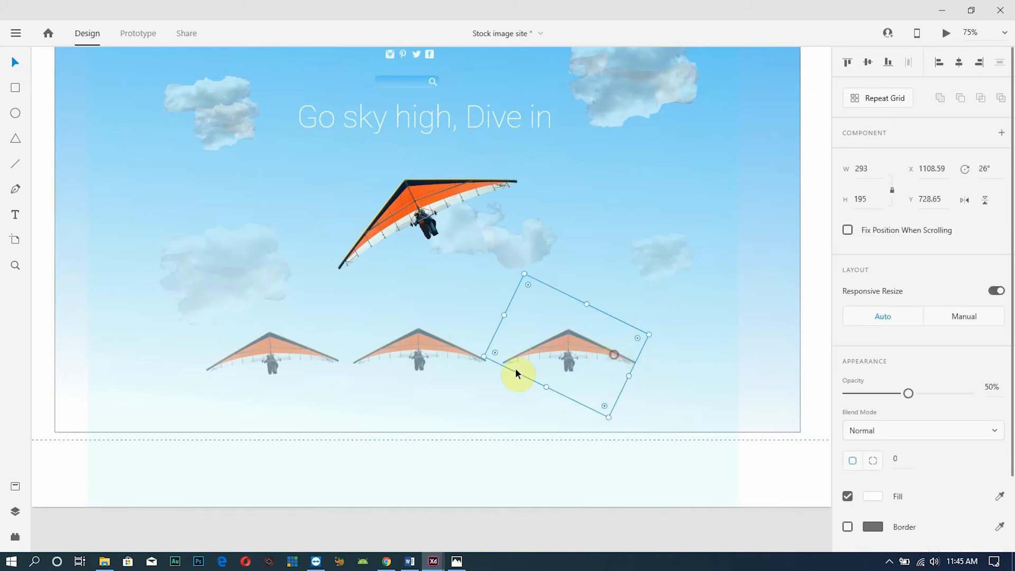
shift+click(455, 351)
shift+click(309, 353)
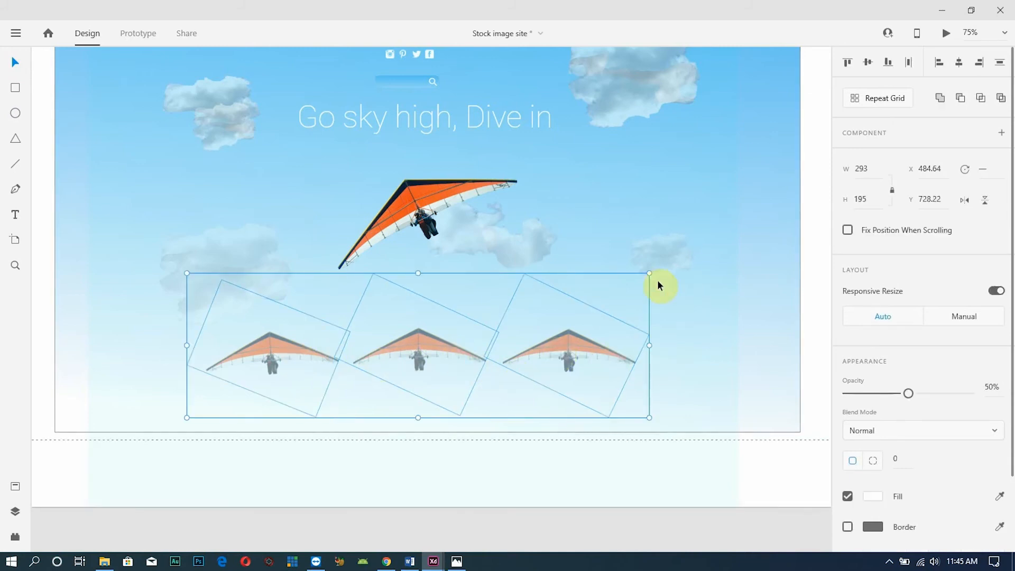
drag(649, 273, 618, 294)
drag(538, 356, 591, 341)
Raise the large hang glider slightly, and shift the row of three small gliders up a little
drag(426, 197, 427, 188)
click(566, 351)
key(5)
shift+click(465, 347)
shift+click(331, 344)
drag(457, 344, 456, 335)
click(763, 369)
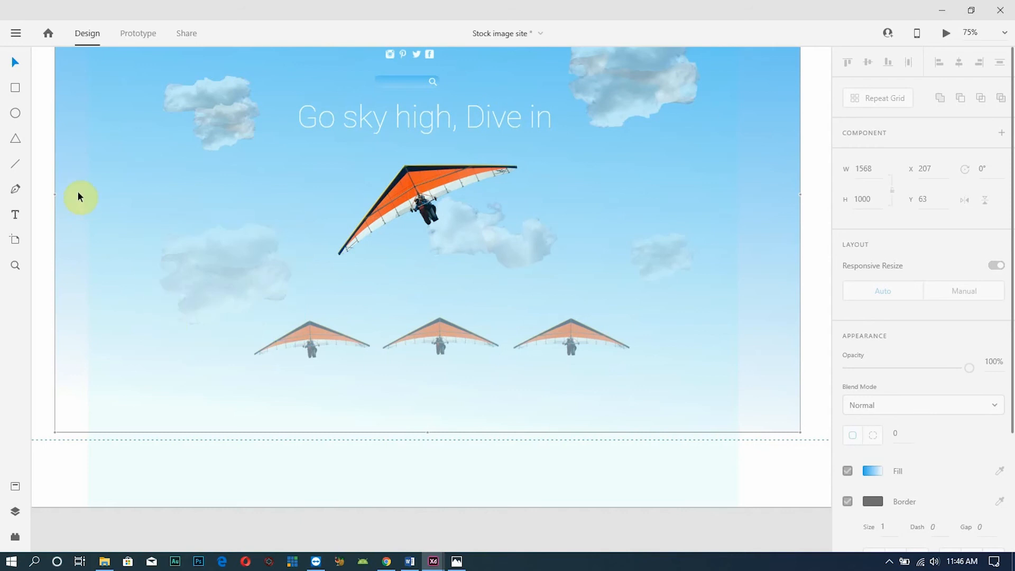
Draw a 61 by 61 circle below the middle small hang glider and place it at X 983, Y 967
click(16, 114)
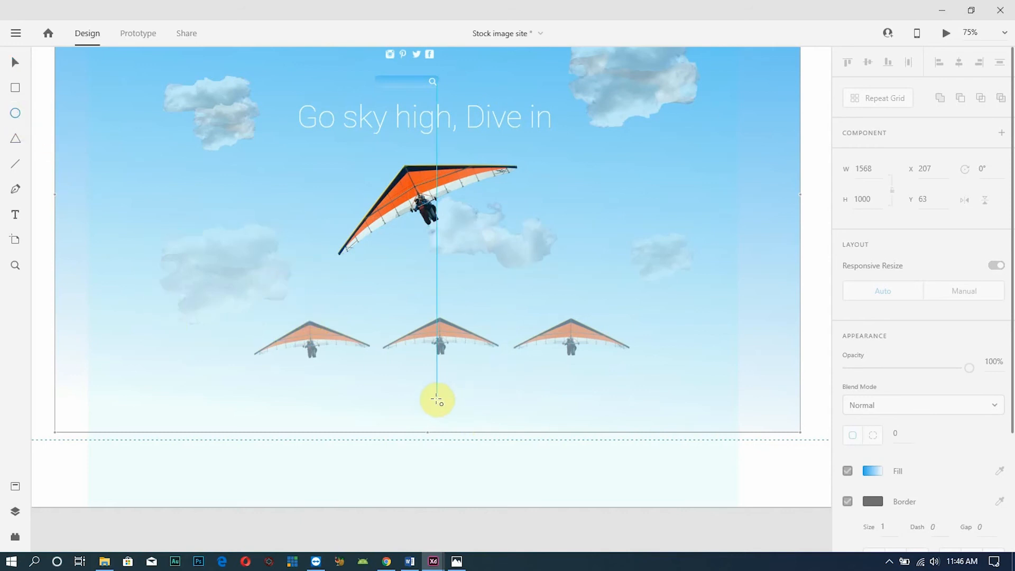
drag(434, 396, 464, 424)
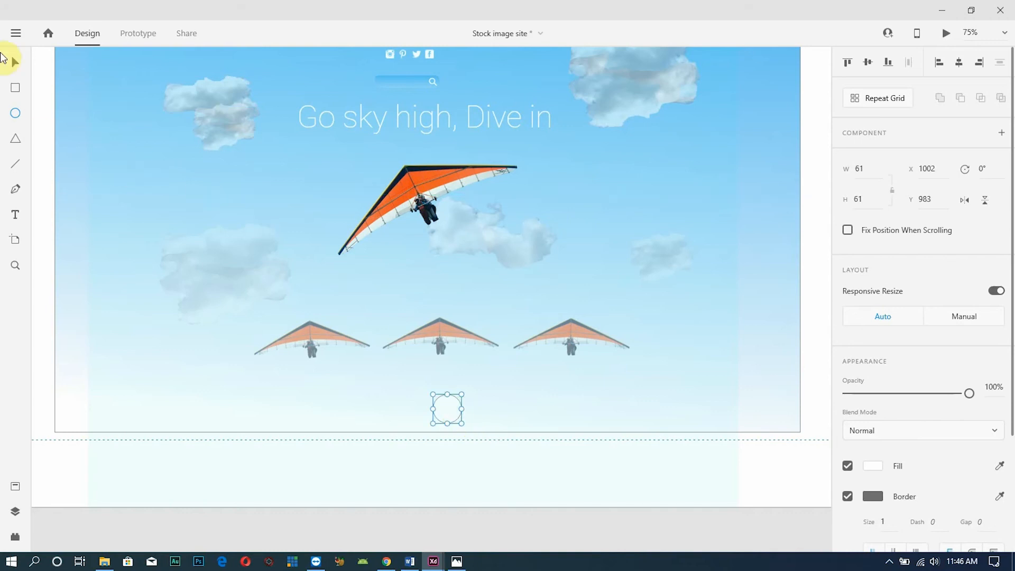
click(16, 65)
drag(450, 413, 440, 405)
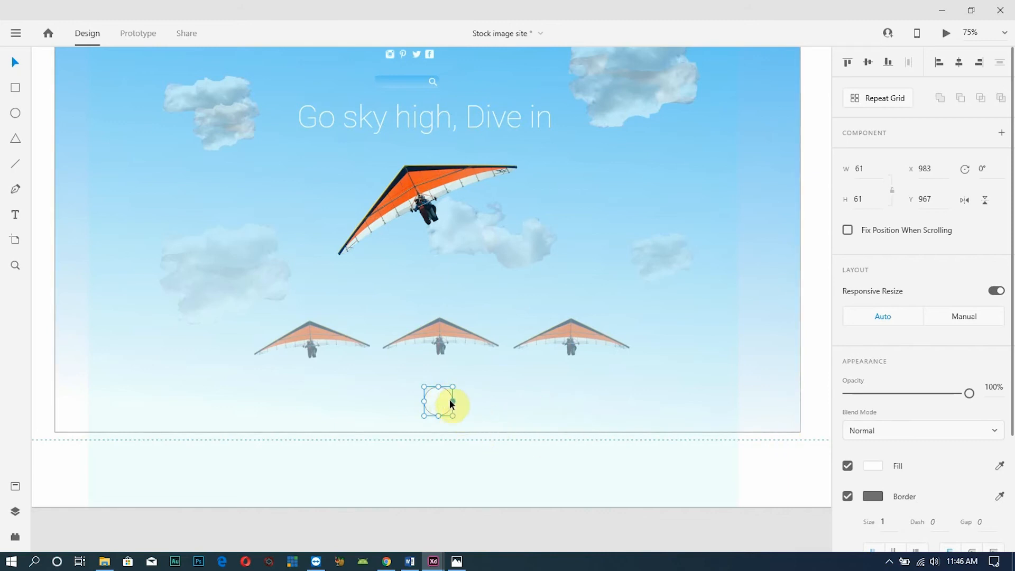
Place a 47 by 47 copy of the circle concentrically inside the original, at X 990, Y 975
mouse_move(437, 404)
mouse_down()
mouse_move(455, 414)
mouse_move(439, 404)
mouse_up()
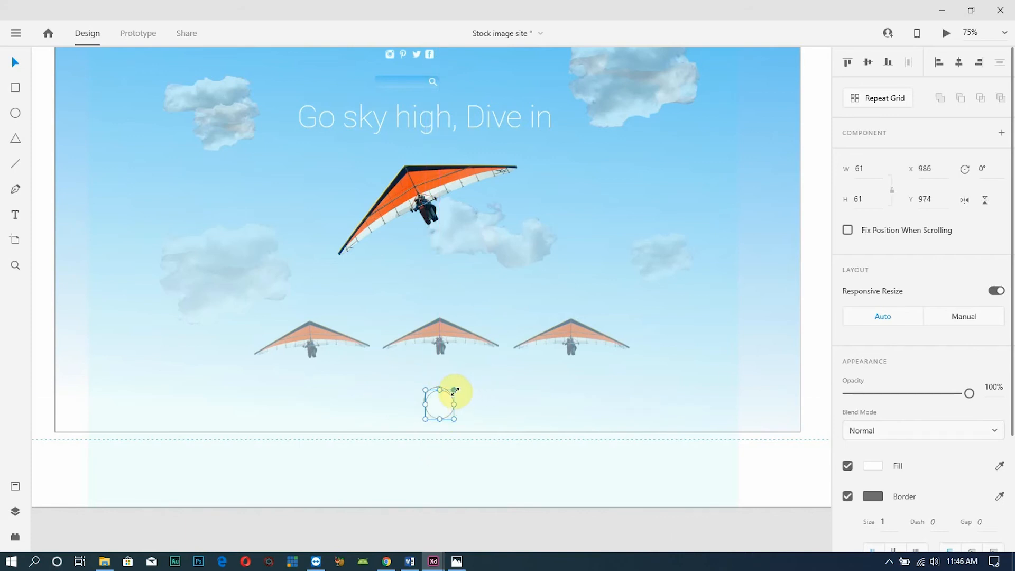
drag(454, 391, 435, 403)
key(Up)
key(Up)
key(Up)
key(Up)
key(Up)
key(Up)
key(Up)
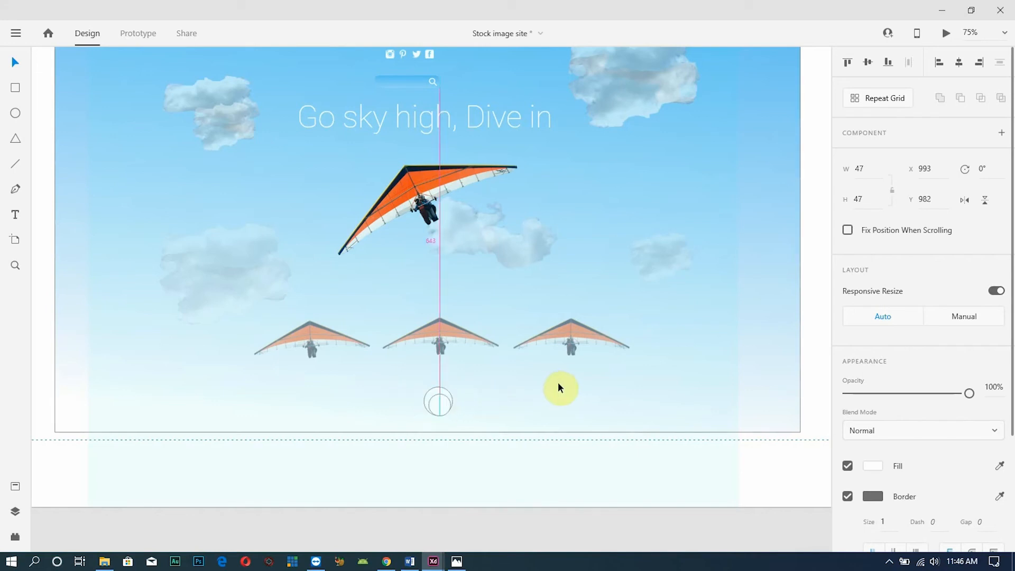
key(Left)
key(Left)
key(Left)
key(Up)
key(Right)
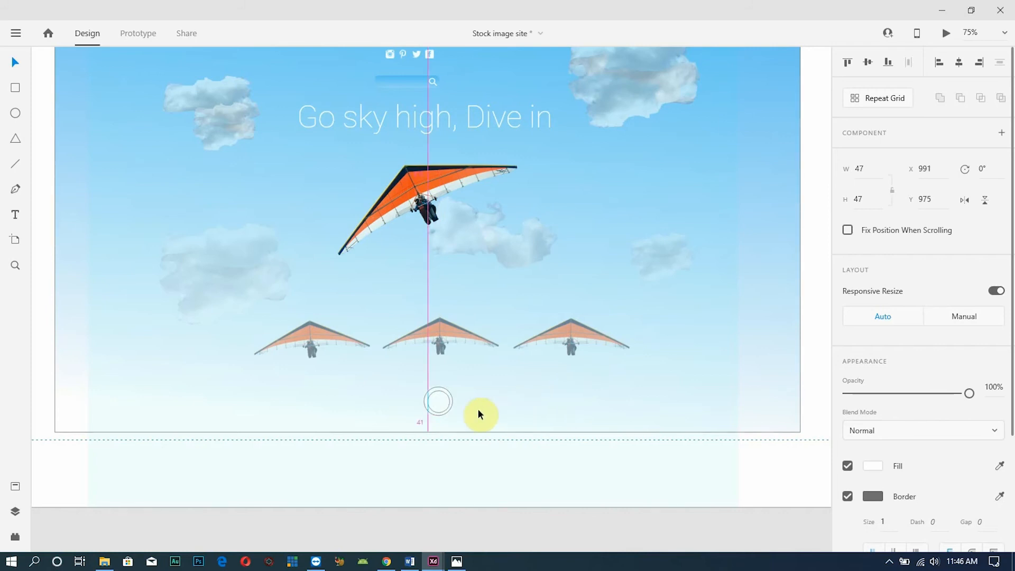
key(Left)
Fill the inner circle with the saved blue swatch and mute the color to #4885A4
scroll(510, 376, up, 4)
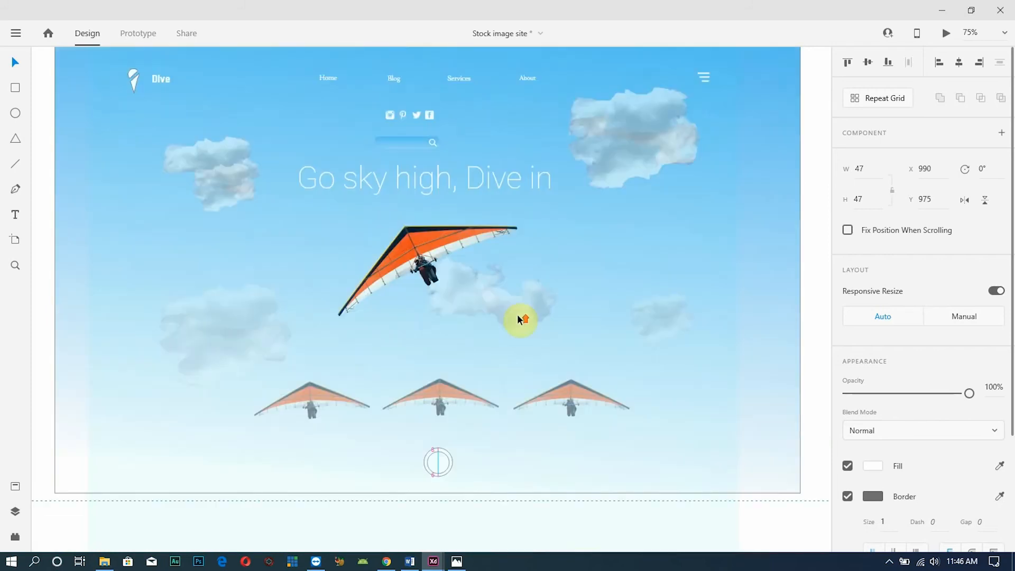
scroll(527, 323, up, 7)
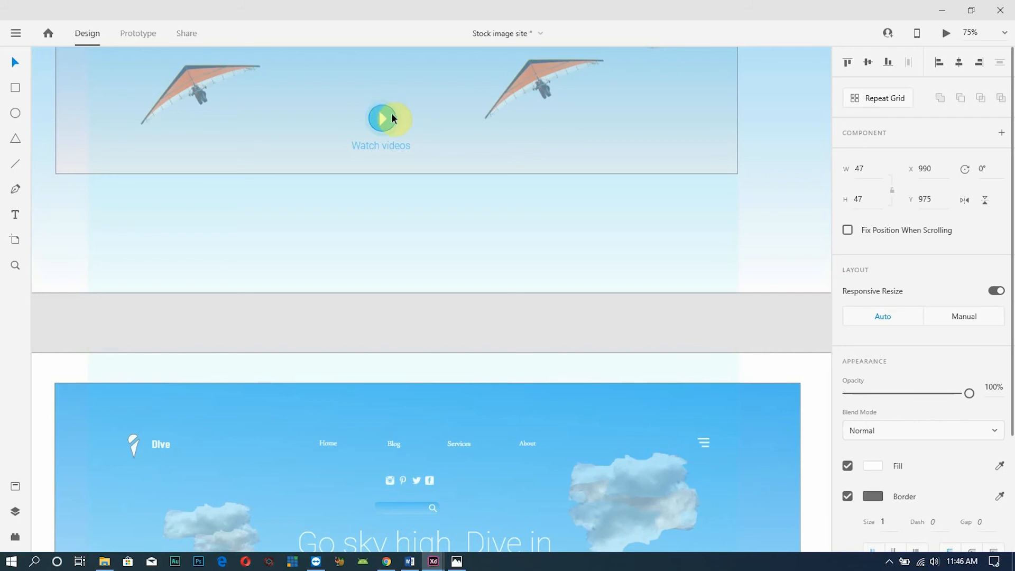
scroll(391, 113, down, 8)
scroll(492, 437, down, 2)
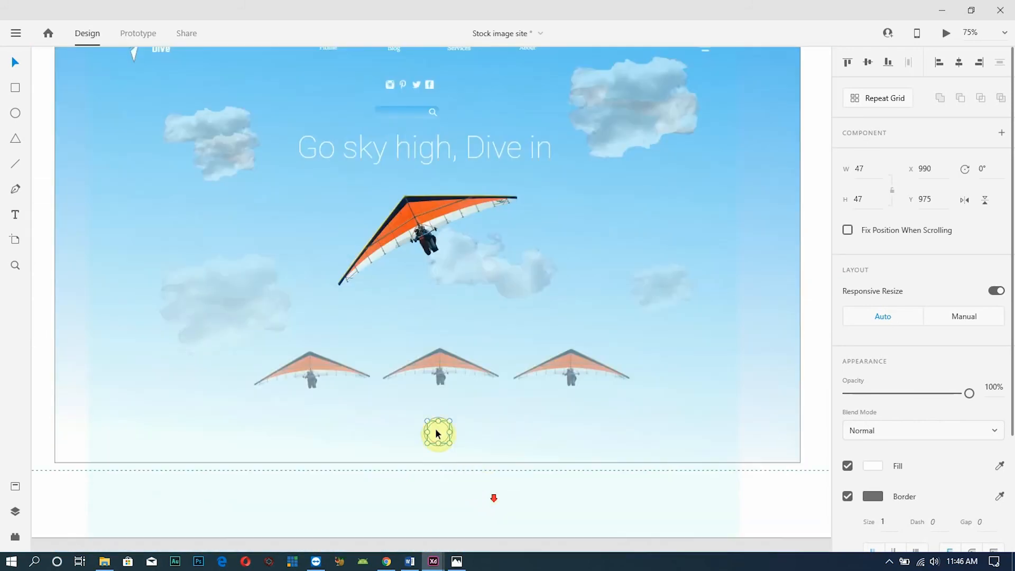
click(442, 436)
click(438, 435)
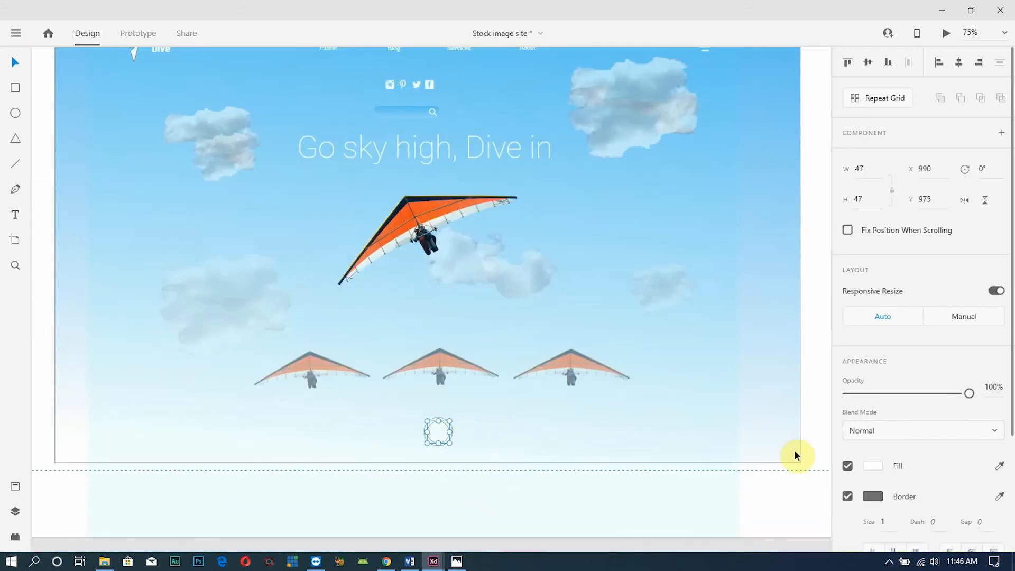
click(873, 468)
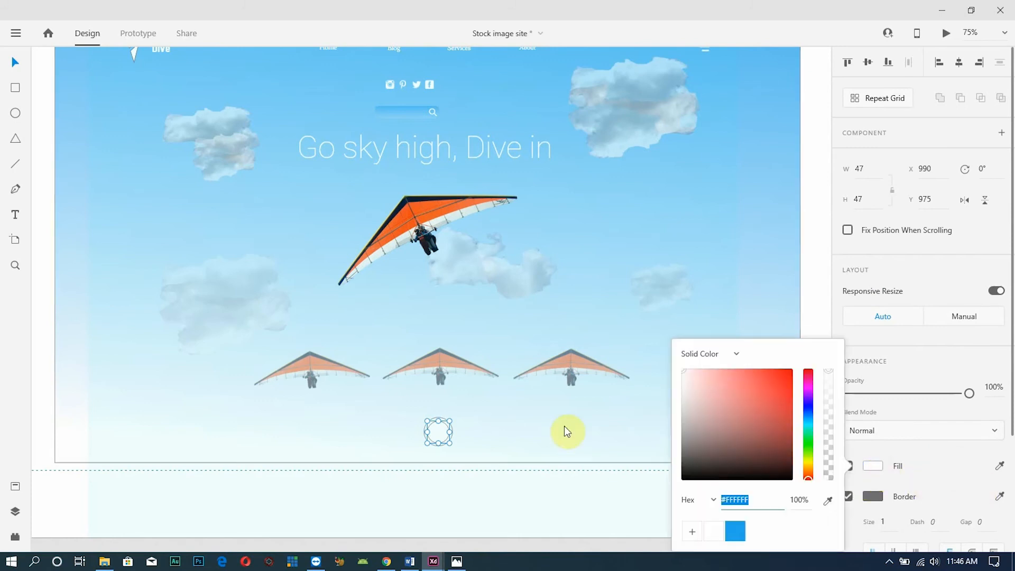
click(735, 533)
drag(779, 376, 744, 408)
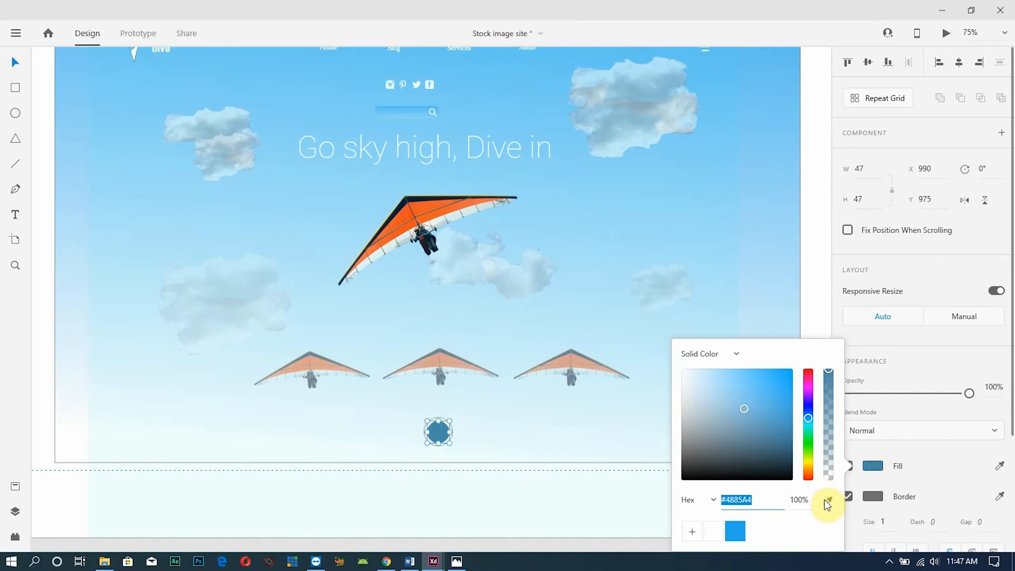
Fill the inner circle with a light sky blue sampled from the page's background gradient
click(828, 499)
click(706, 217)
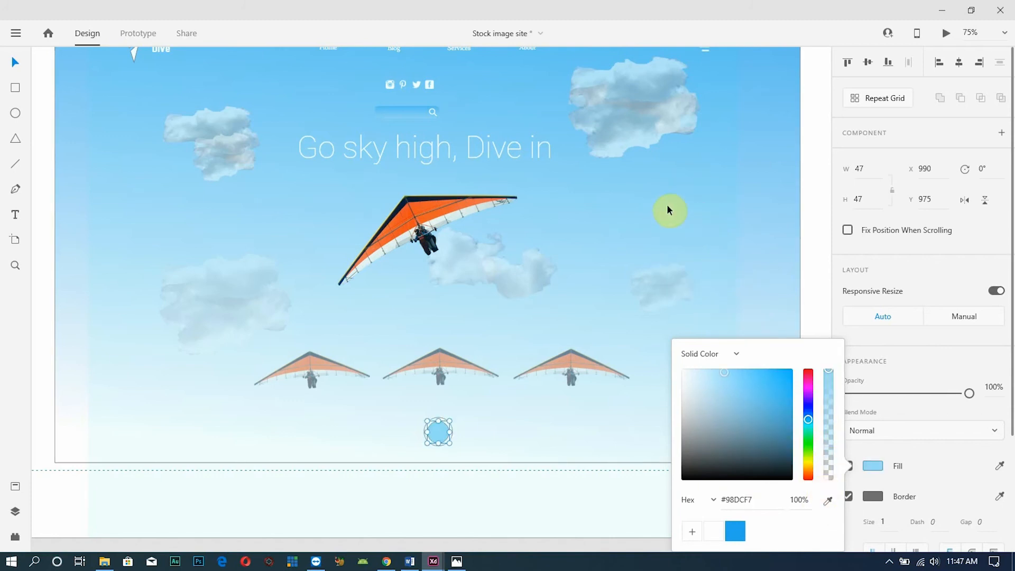
click(828, 500)
click(687, 207)
click(672, 252)
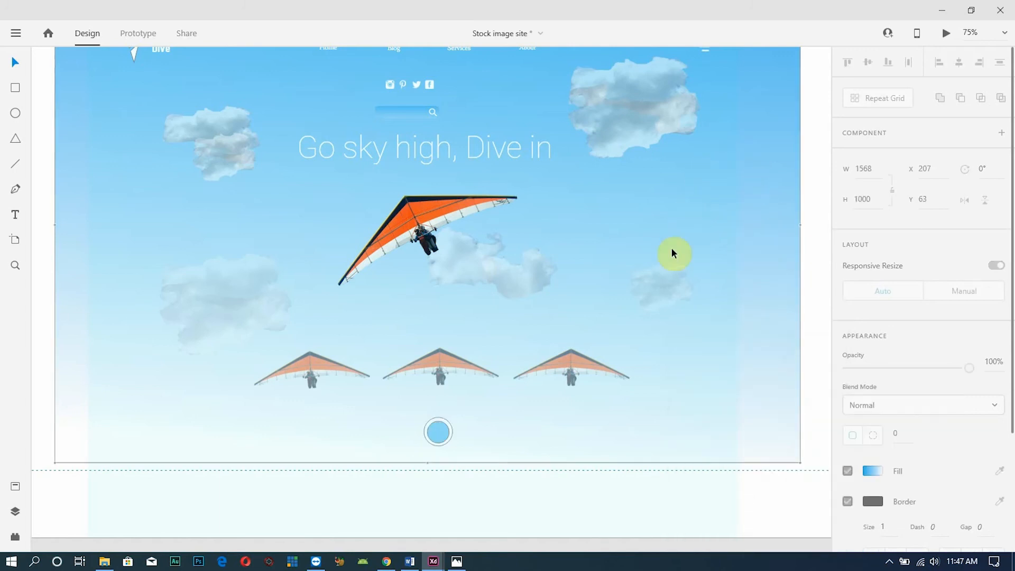
click(444, 431)
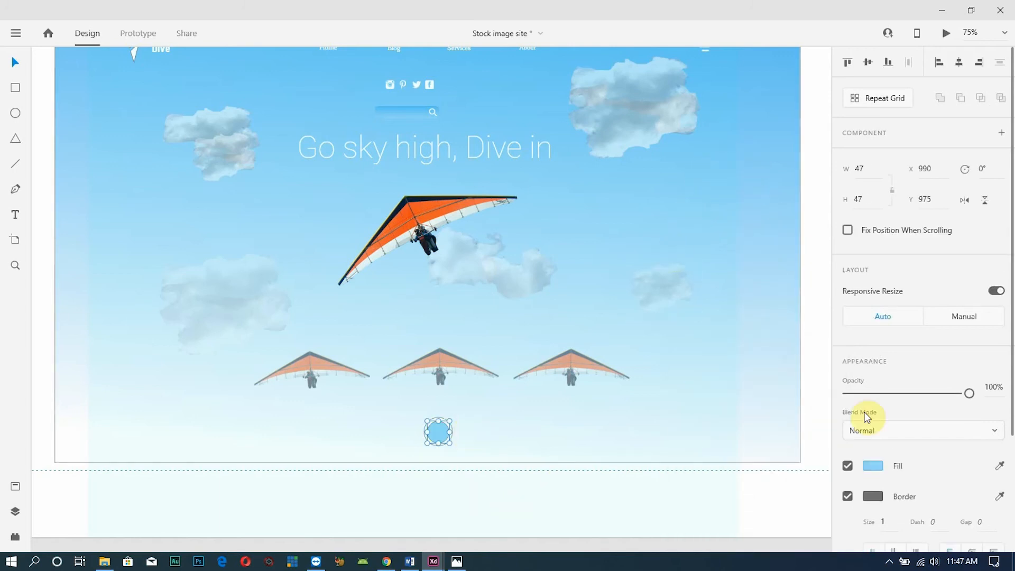
click(550, 430)
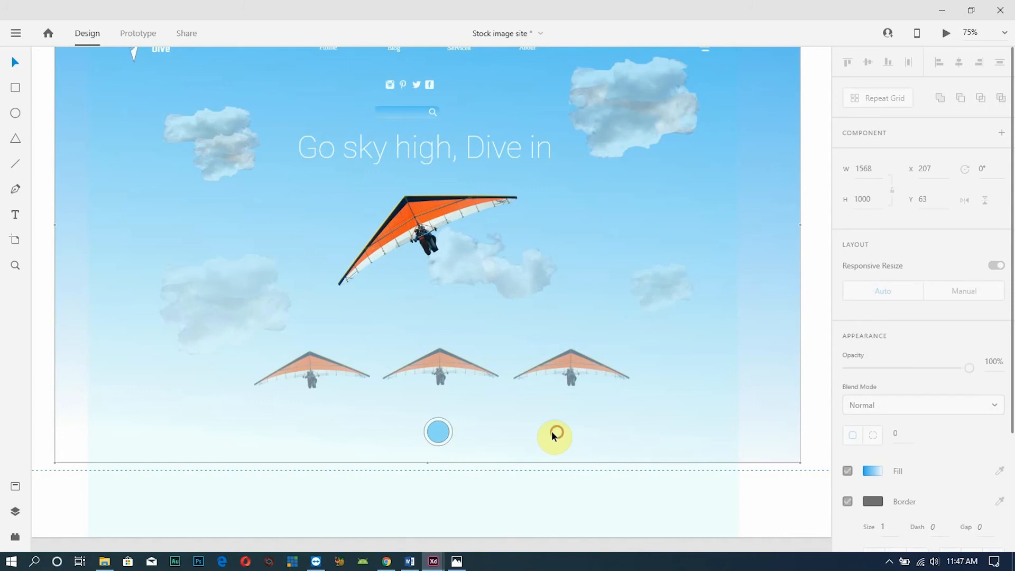
Remove the border from the outer circle and nudge the inner circle up to Y 974
click(442, 444)
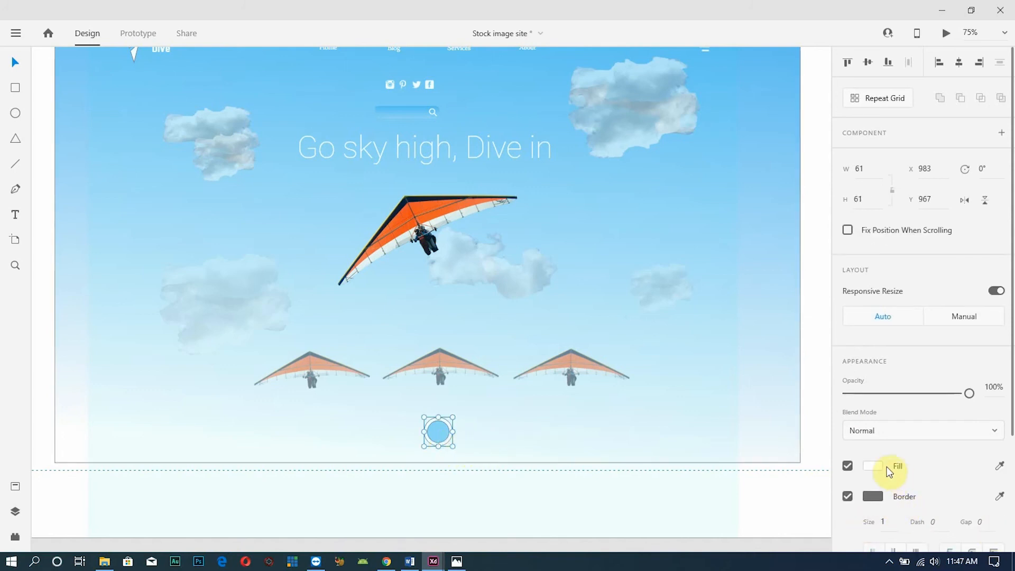
click(847, 496)
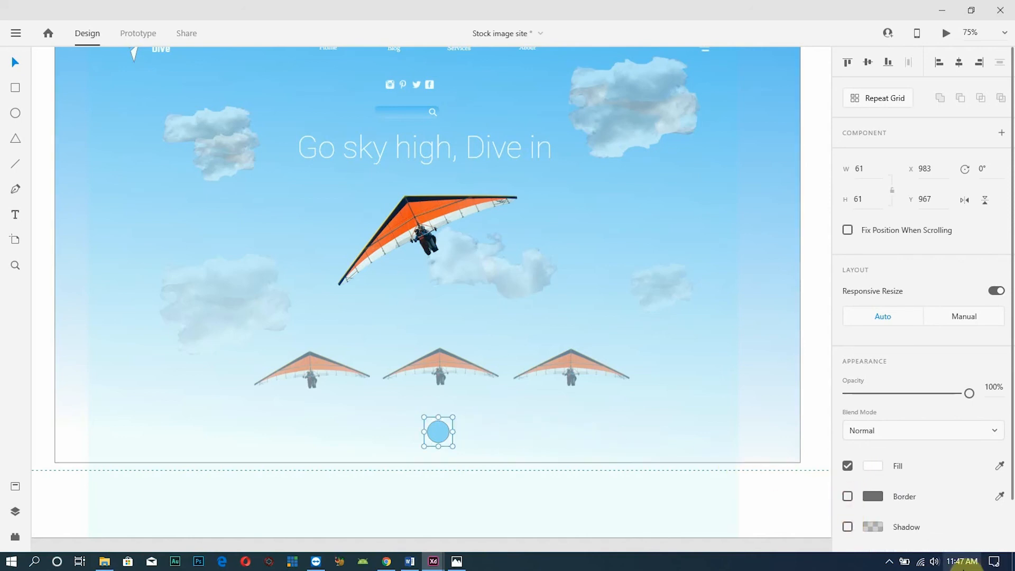
click(743, 410)
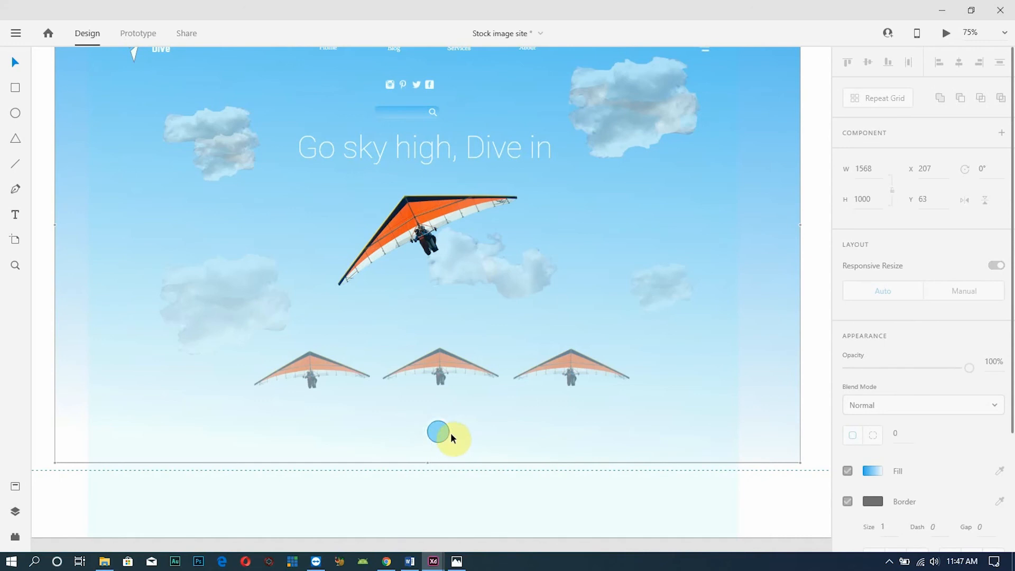
click(450, 432)
click(465, 410)
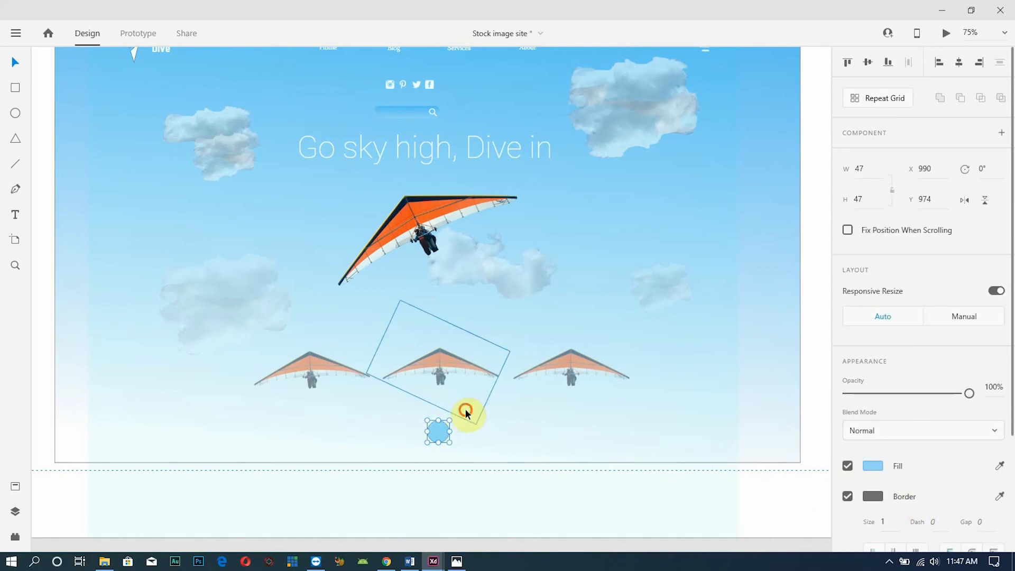
Change the outer circle's fill to the pale blue-grey #DBEAEB
click(428, 427)
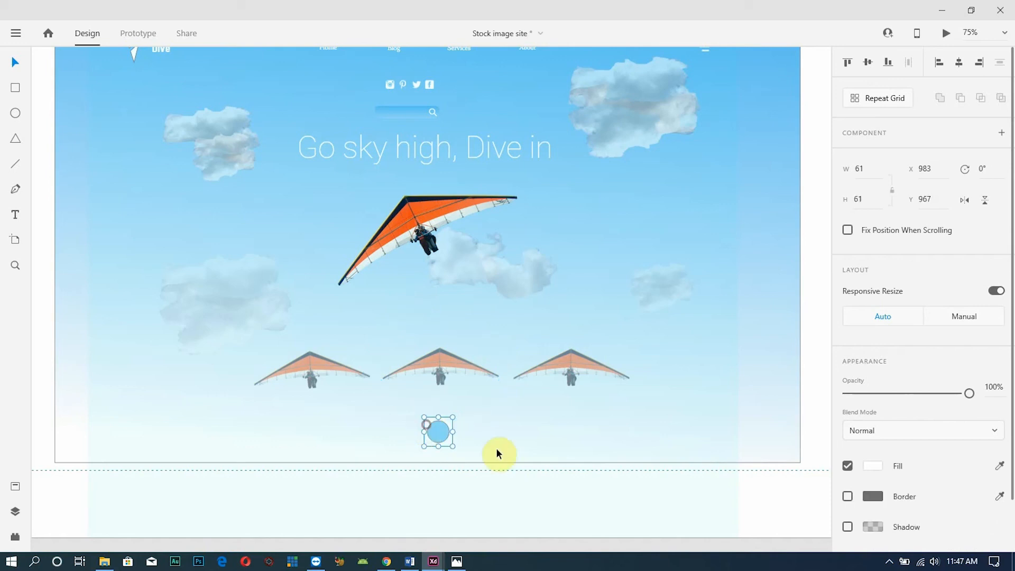
click(872, 467)
drag(685, 368, 686, 373)
drag(809, 479, 807, 424)
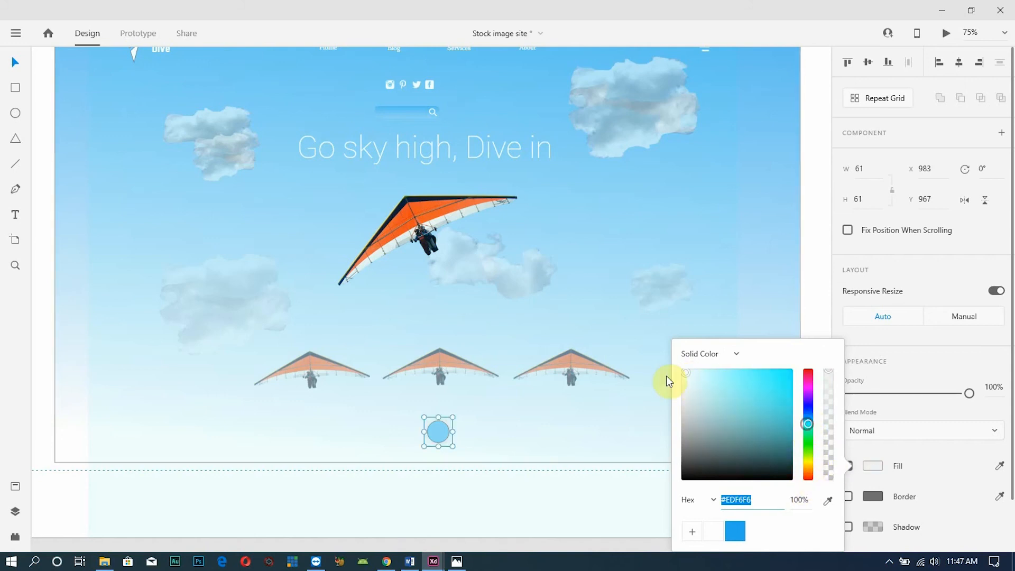
mouse_move(684, 375)
mouse_down()
mouse_move(685, 392)
mouse_move(689, 378)
mouse_up()
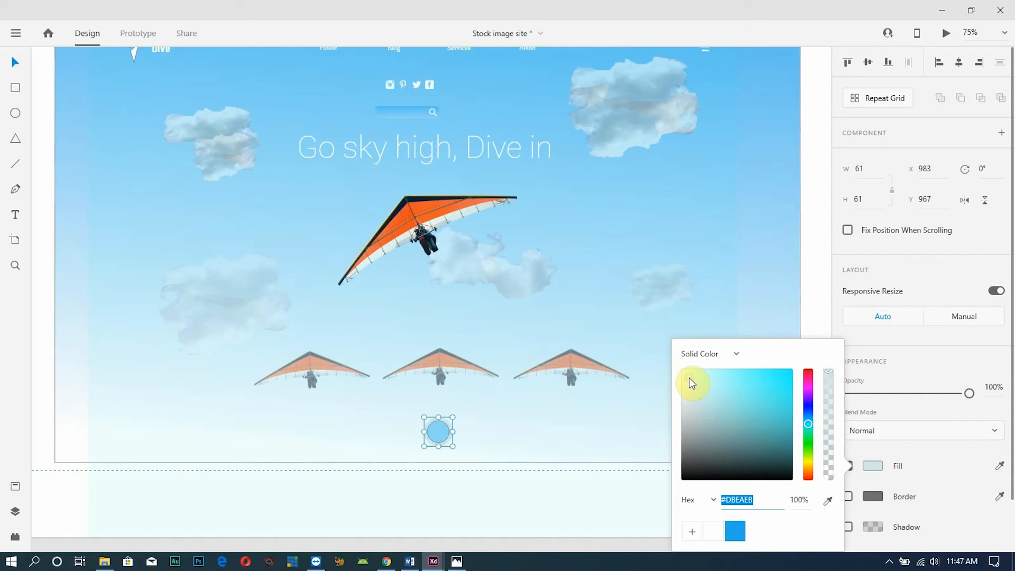
click(813, 288)
Remove the border from the light blue inner circle
scroll(329, 438, down, 1)
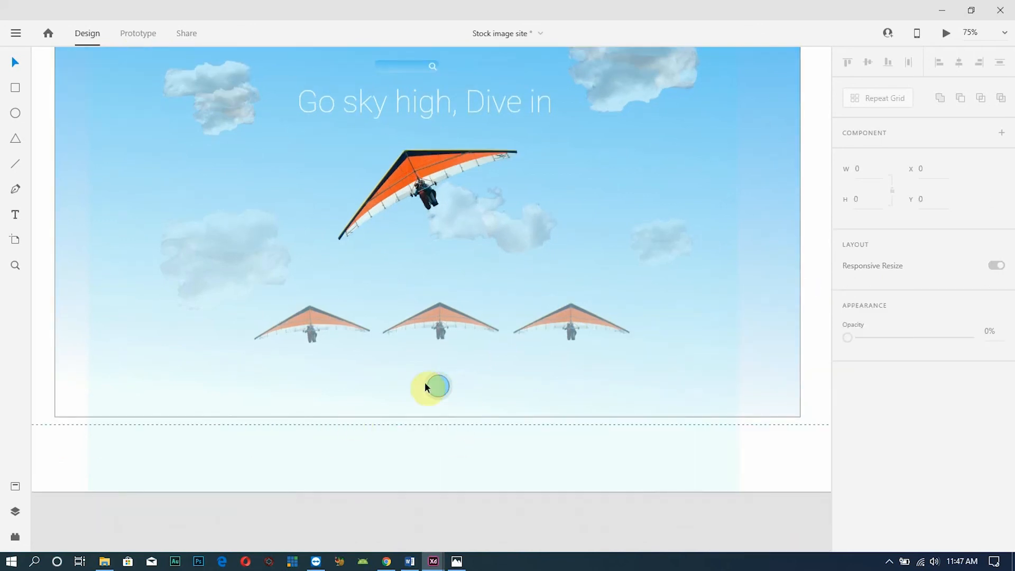
click(438, 388)
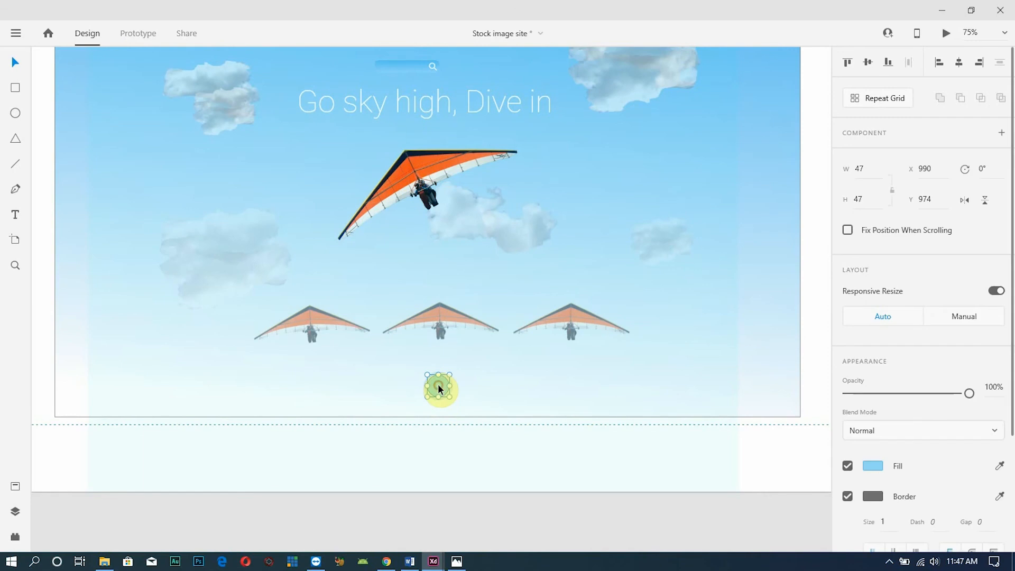
click(847, 496)
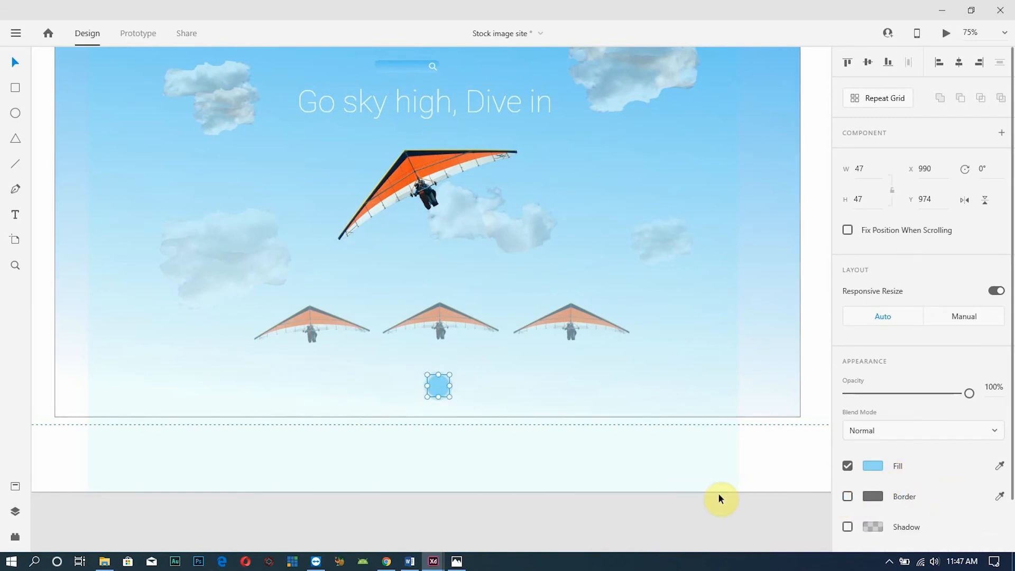
Draw a small triangle about 26 by 23 beside the play button circles
click(16, 141)
drag(477, 380, 489, 391)
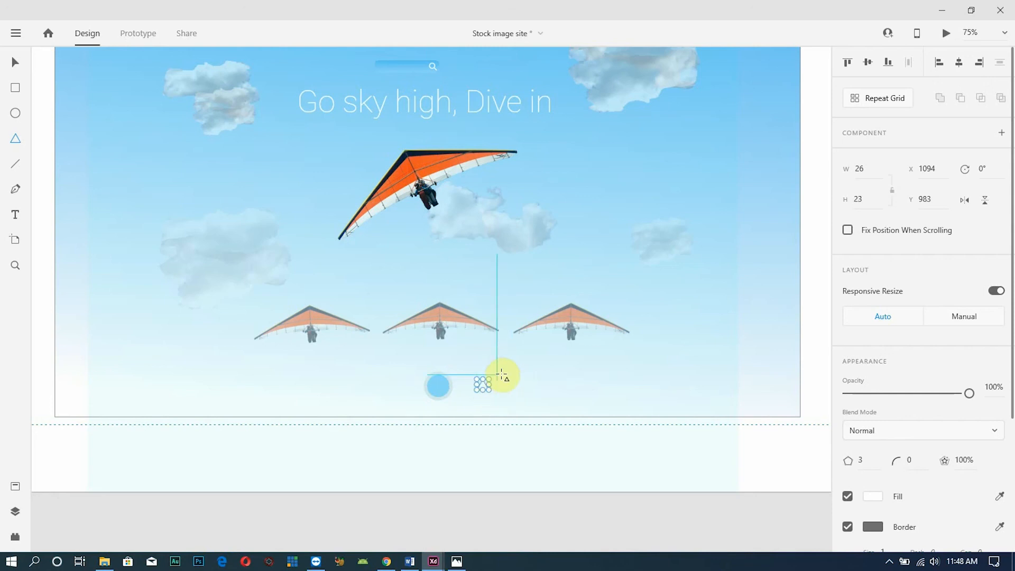
Rotate the small triangle 90° and move it onto the centre of the play button circles
click(15, 62)
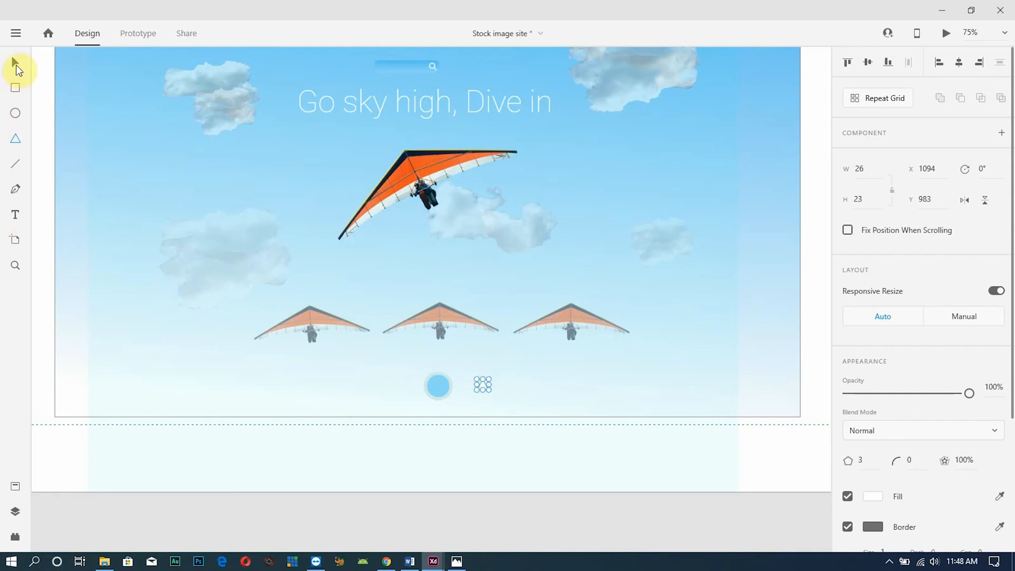
drag(487, 380, 439, 385)
click(513, 383)
click(483, 383)
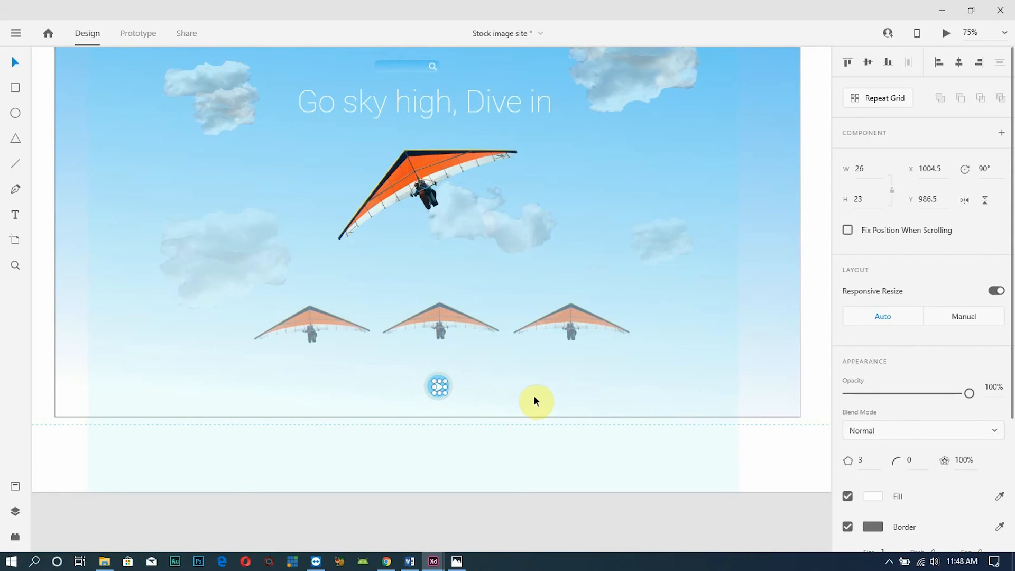
click(562, 395)
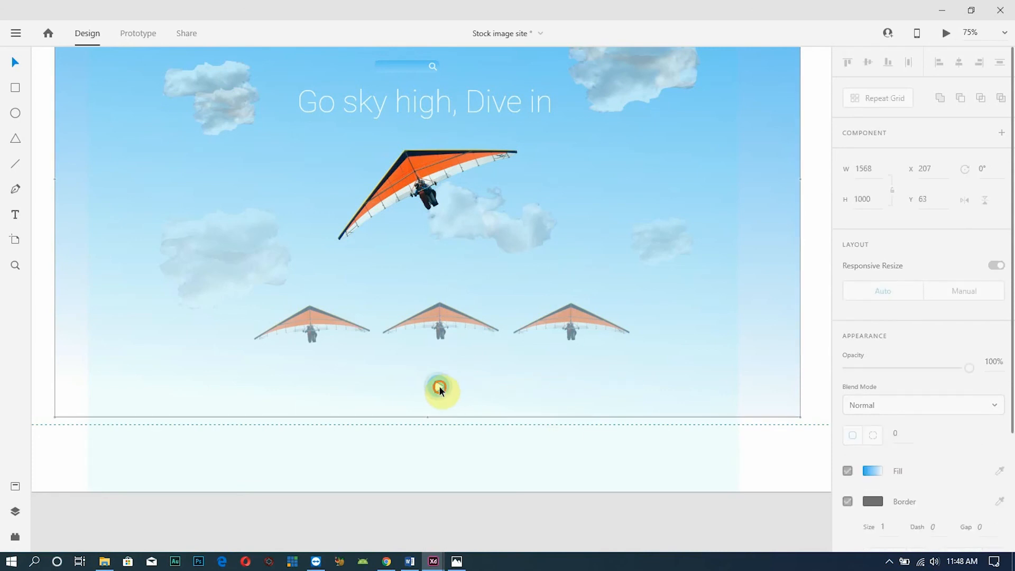
Remove the border from the white play triangle
click(439, 385)
click(846, 526)
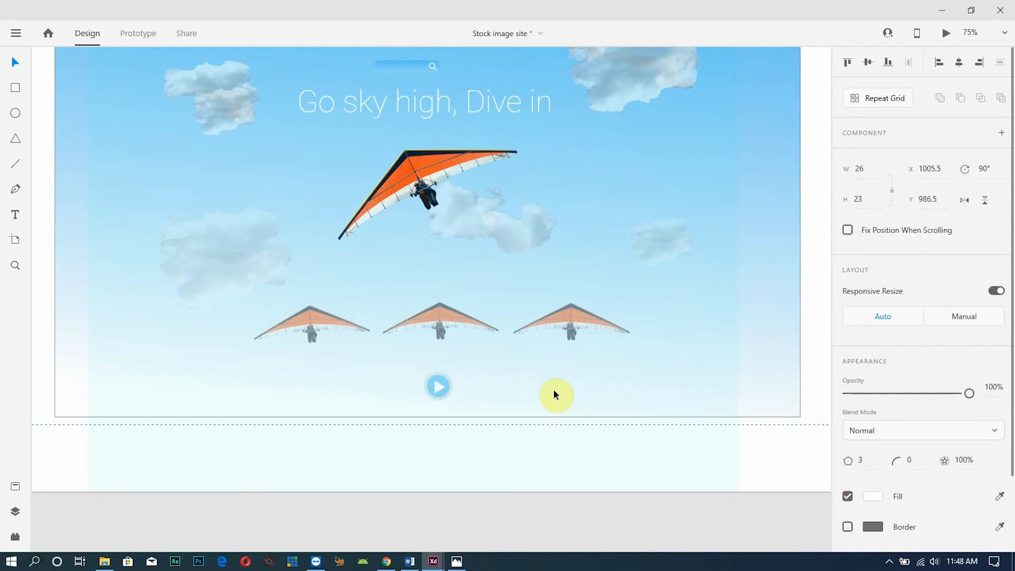
click(553, 389)
Shrink the play triangle to about 21 by 18 and nudge it to X 1007.5, Y 987.5 inside the light blue circle
click(437, 395)
click(438, 388)
drag(447, 384, 446, 383)
key(Up)
key(Up)
key(Up)
key(Up)
key(Up)
key(Right)
key(Down)
key(Down)
key(Up)
key(Right)
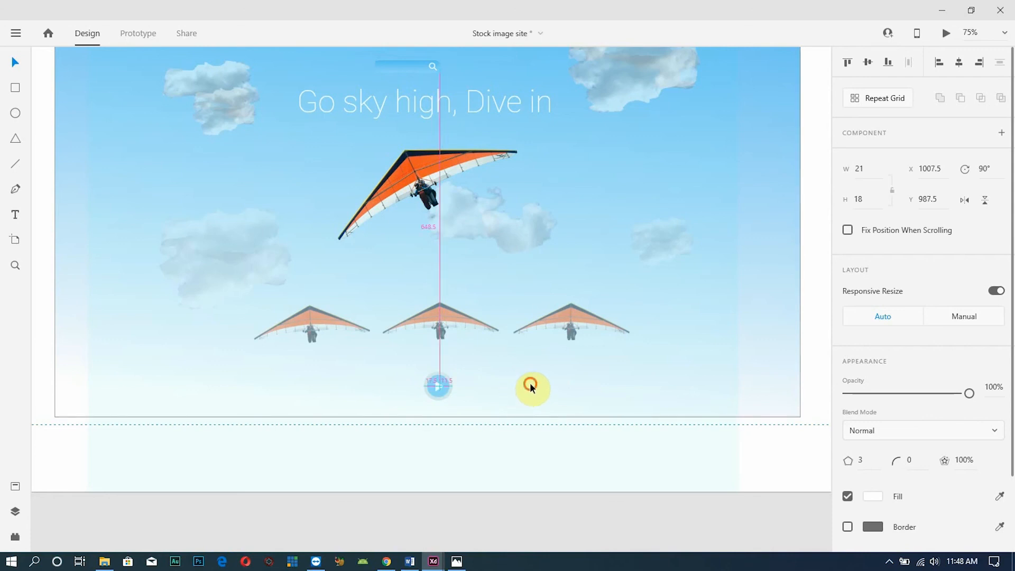
click(530, 385)
Add the text "Watch Video" just below the play button
scroll(485, 366, down, 1)
scroll(484, 365, up, 5)
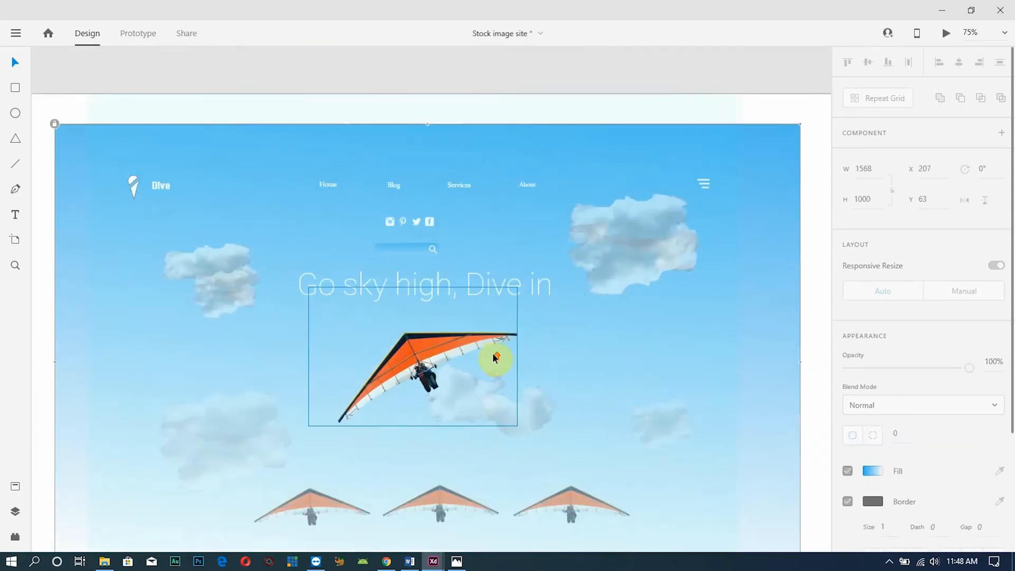
scroll(495, 354, up, 4)
scroll(497, 354, down, 3)
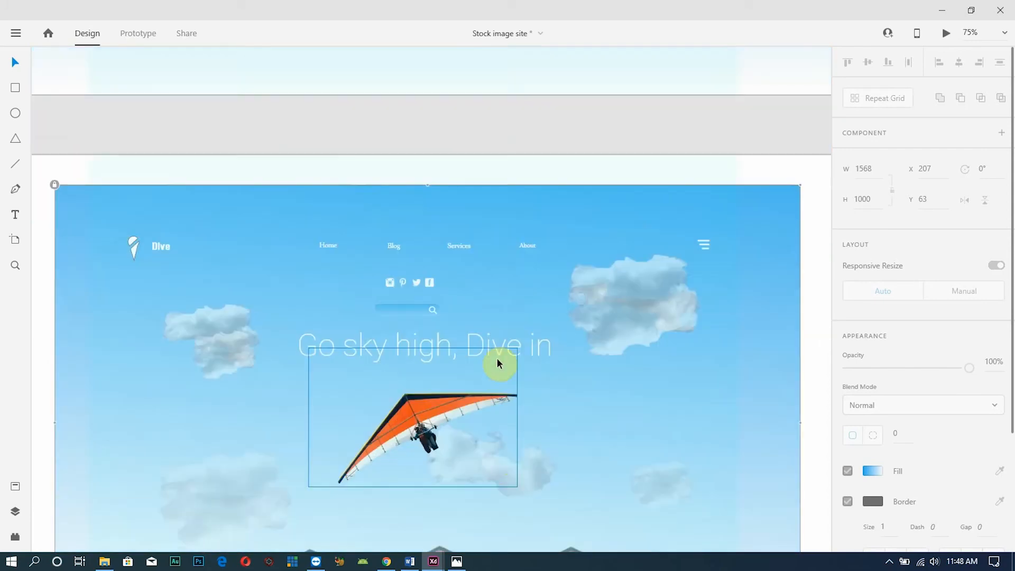
scroll(502, 359, down, 5)
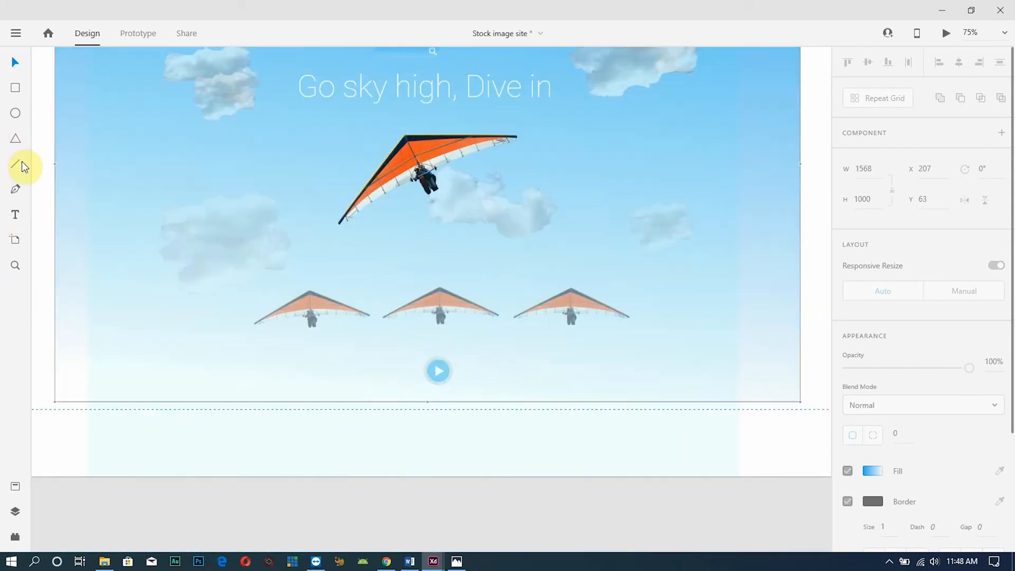
click(381, 392)
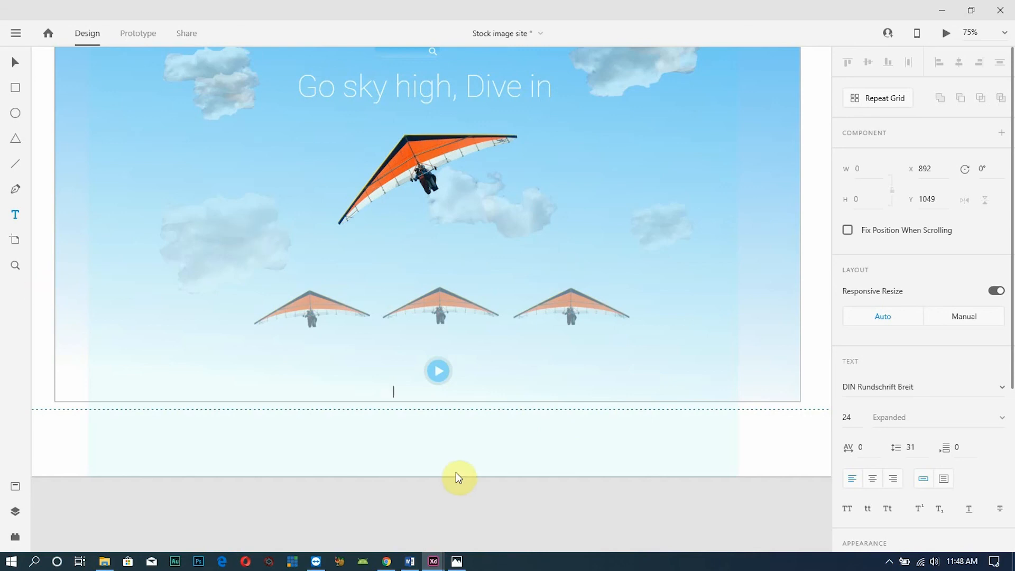
text(tch video)
Fill the "Watch Video" text with a light blue sampled from the sky background beside the large hang glider
drag(430, 390, 373, 385)
scroll(904, 484, down, 5)
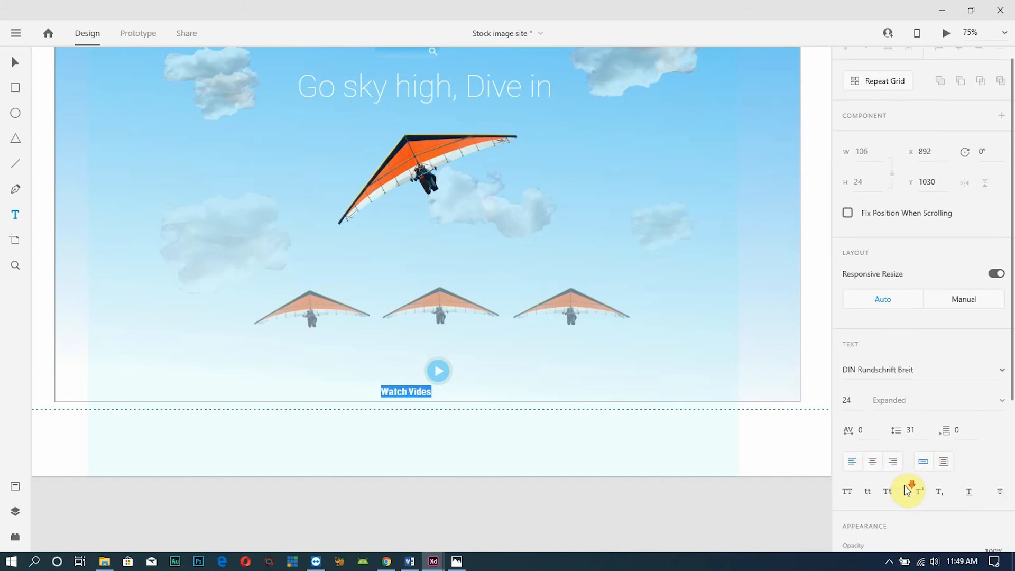
click(874, 407)
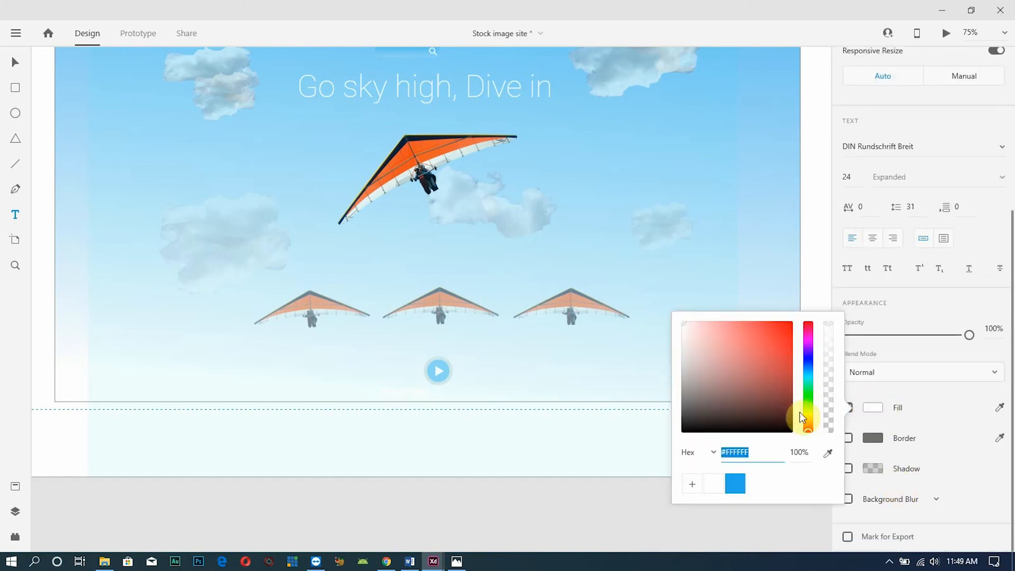
click(834, 454)
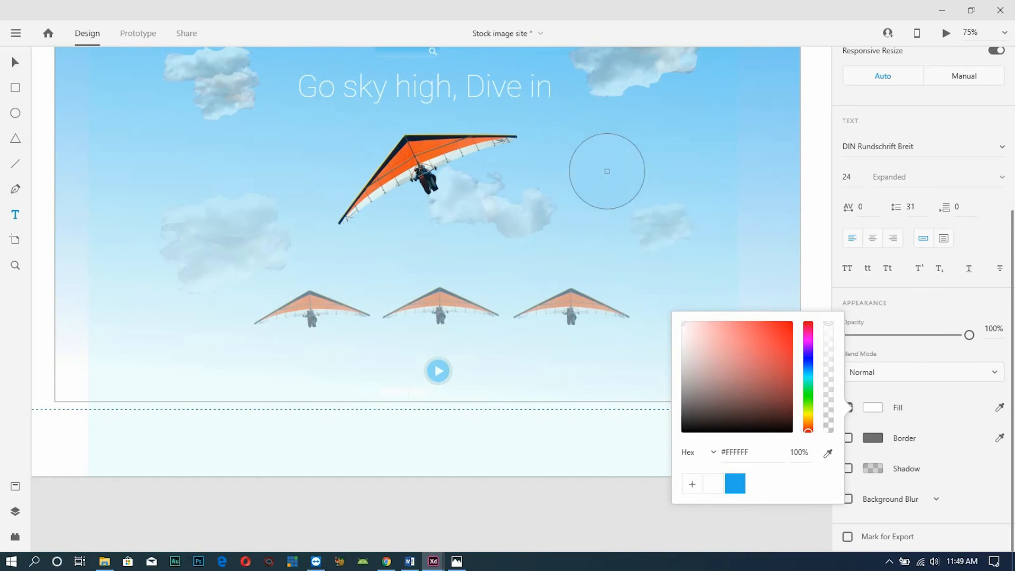
click(610, 173)
key(Escape)
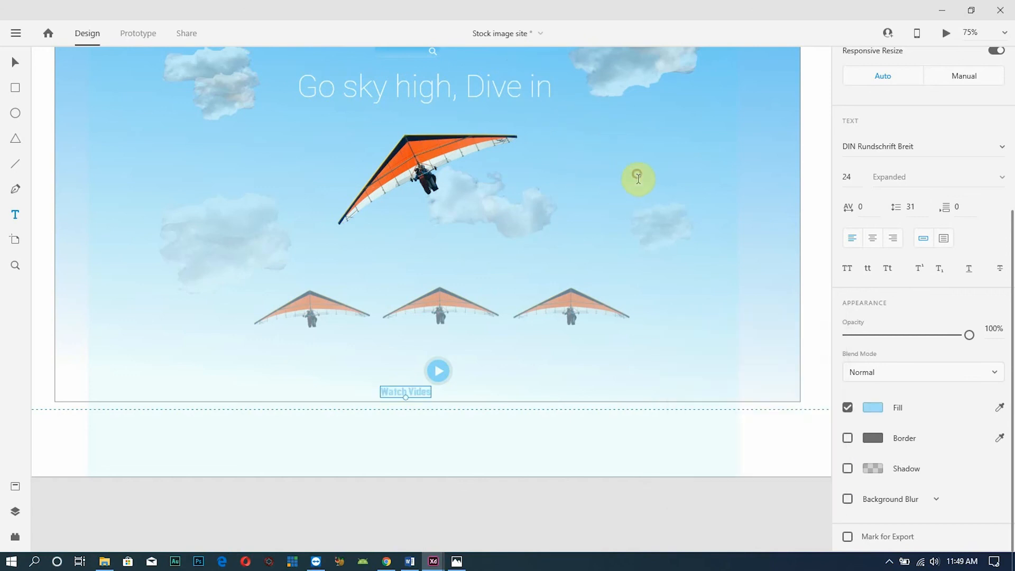
Move the "Watch Video" text to X 955, Y 1034 beneath the play button
click(23, 66)
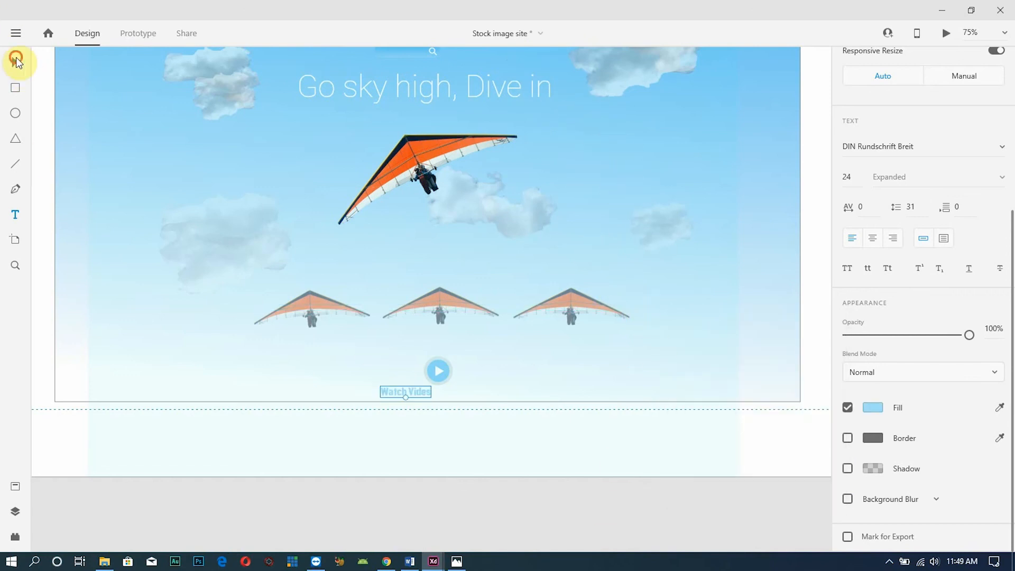
drag(415, 392, 444, 394)
scroll(508, 289, up, 5)
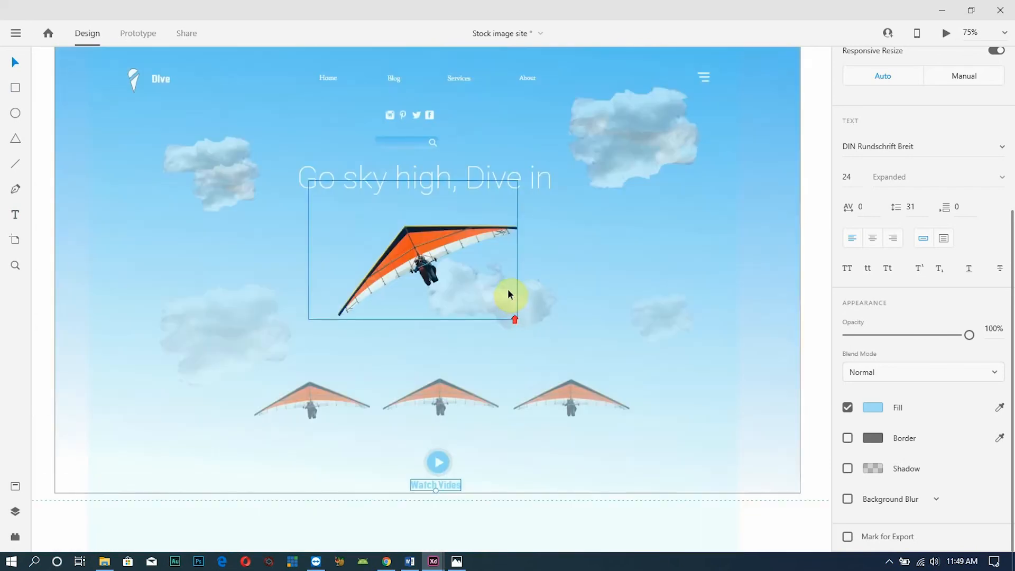
scroll(510, 281, down, 5)
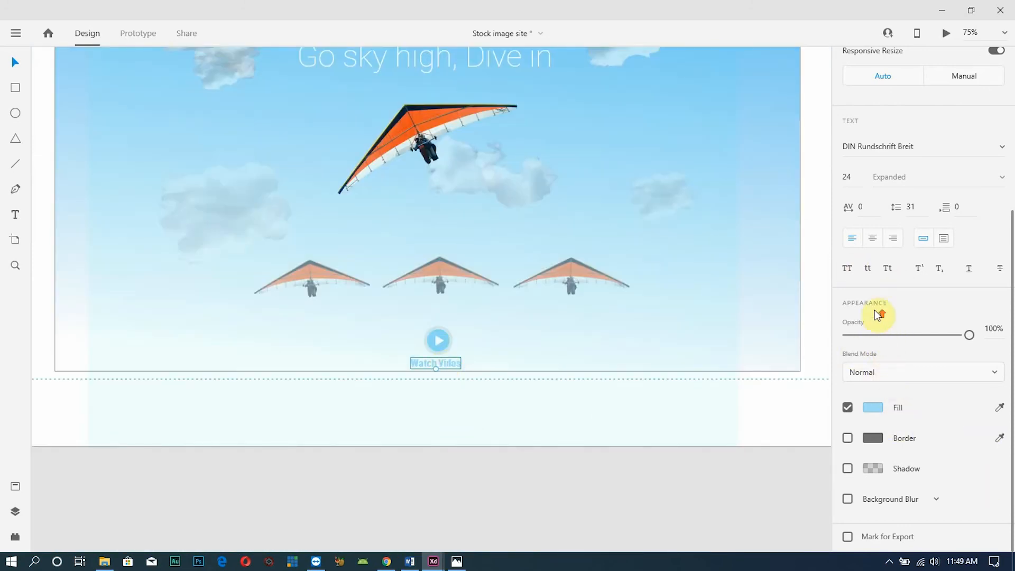
Set the "Watch Video" text's font to Raleway
scroll(875, 310, up, 5)
click(926, 386)
text(Rak)
key(BackSpace)
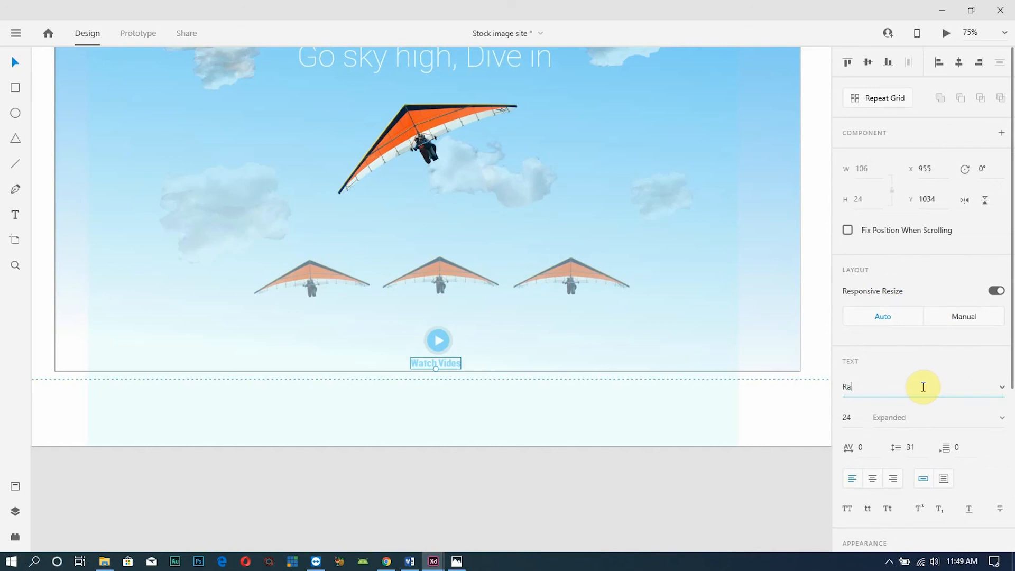
text(leway)
key(Return)
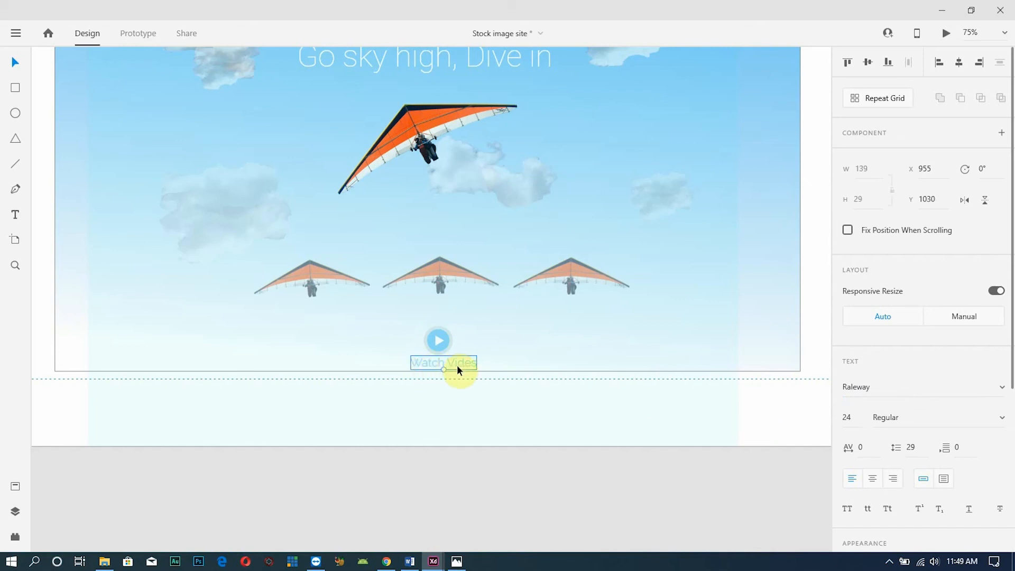
Change the caption to "Watch Videos" and centre it under the play button at X 937, Y 1028
double_click(473, 365)
click(471, 365)
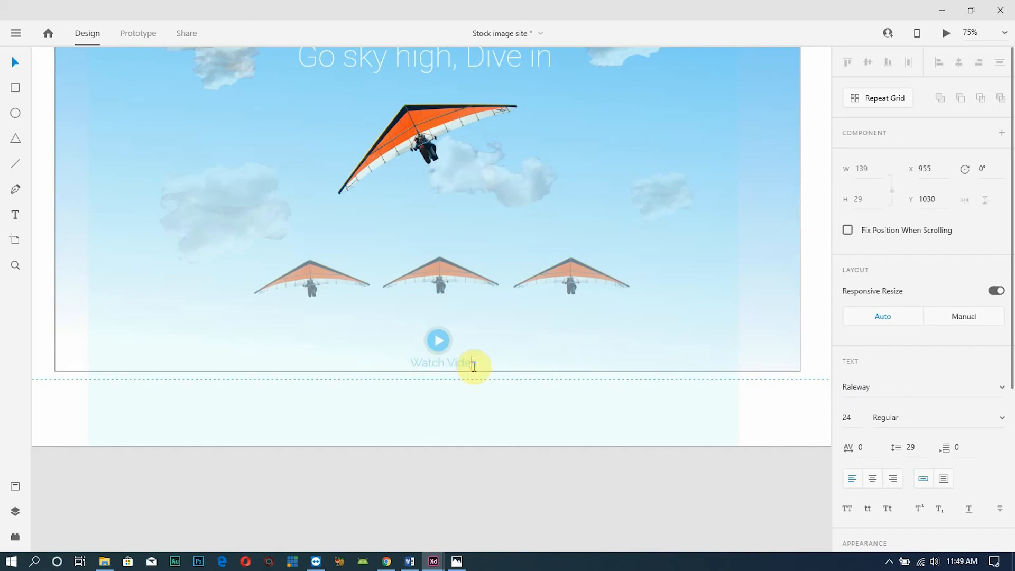
text(s)
key(Escape)
drag(464, 361, 458, 360)
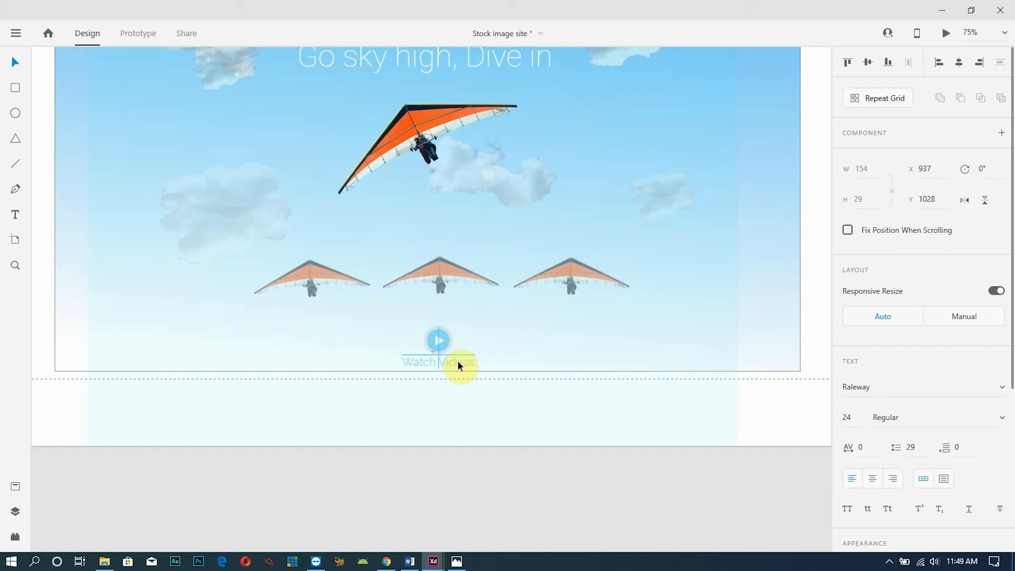
Reduce the font size of the "Watch Videos" caption
click(850, 421)
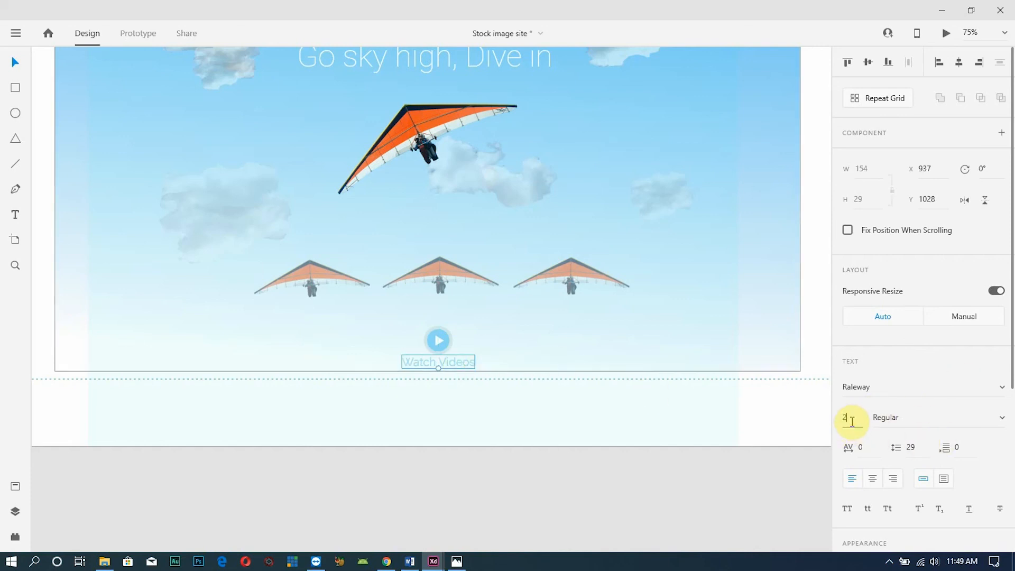
click(553, 414)
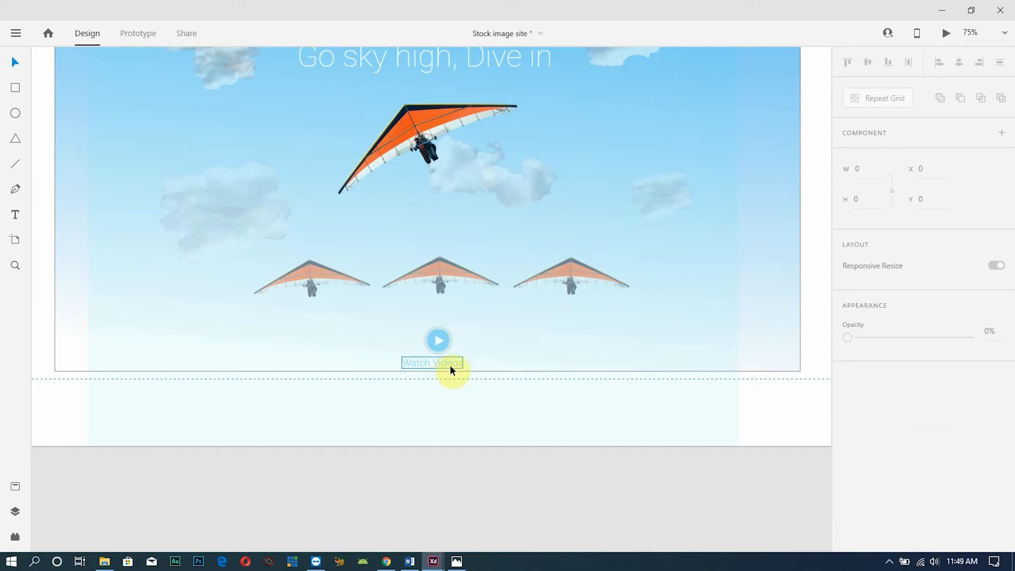